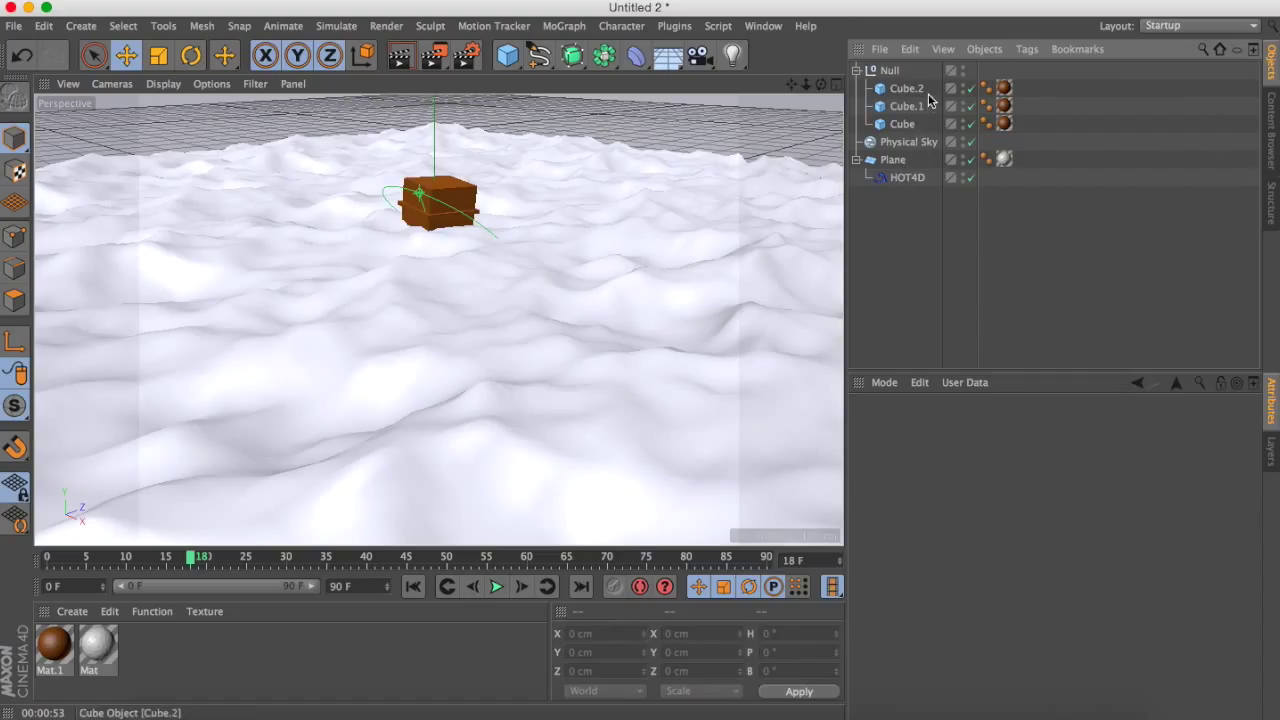
- Close the current project without saving its changes
{"action": "key", "text": "super+w"}
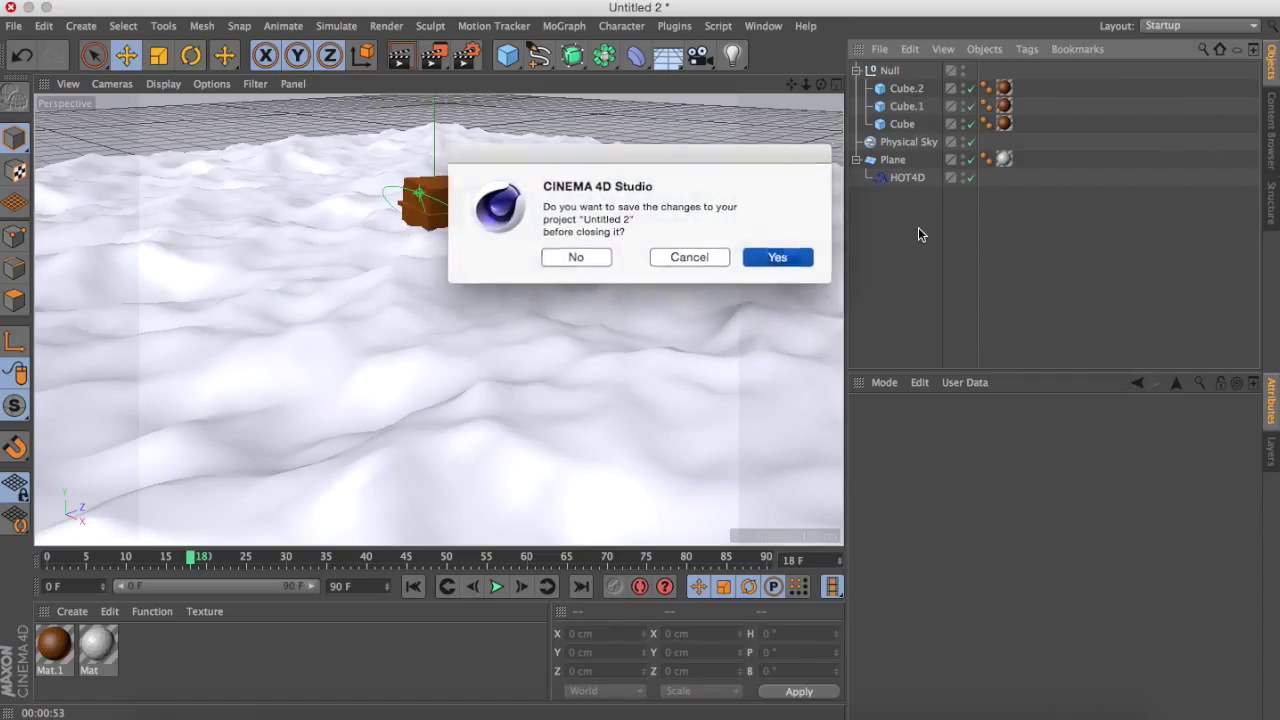
{"action": "left_click", "coordinate": [752, 257]}
{"action": "left_click", "coordinate": [738, 289]}
{"action": "key", "text": "super+w"}
{"action": "left_click", "coordinate": [566, 259]}
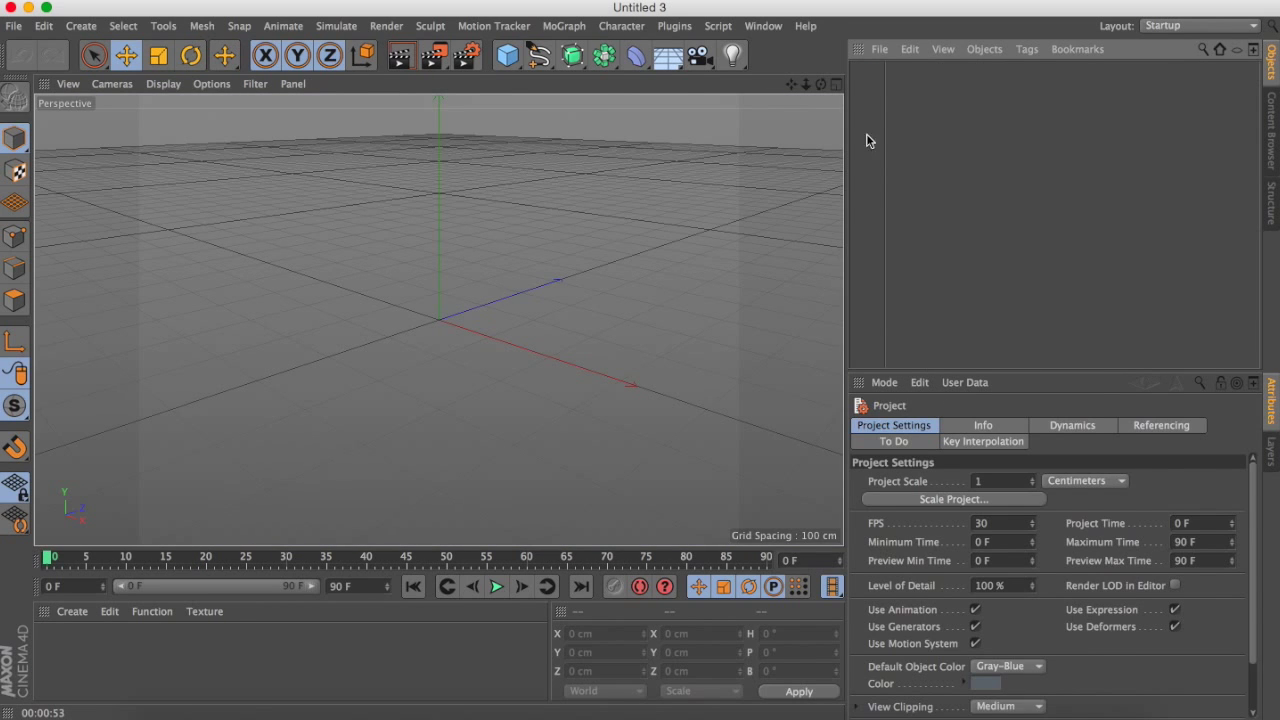
- Add a plane primitive to the empty scene
{"action": "left_click", "coordinate": [507, 55]}
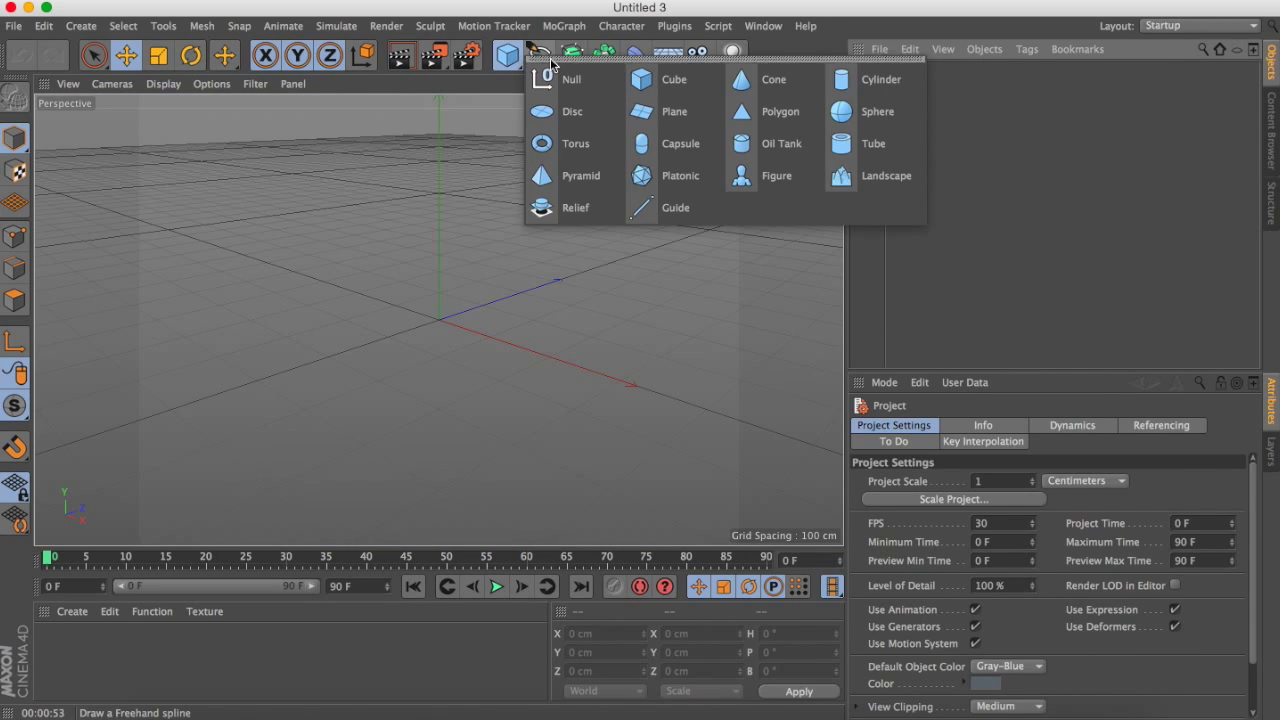
{"action": "left_click", "coordinate": [703, 123]}
{"action": "mouse_move", "coordinate": [800, 138]}
{"action": "left_mouse_down", "text": "alt"}
{"action": "mouse_move", "coordinate": [880, 150]}
{"action": "mouse_move", "coordinate": [800, 137]}
{"action": "left_mouse_up", "text": "alt"}
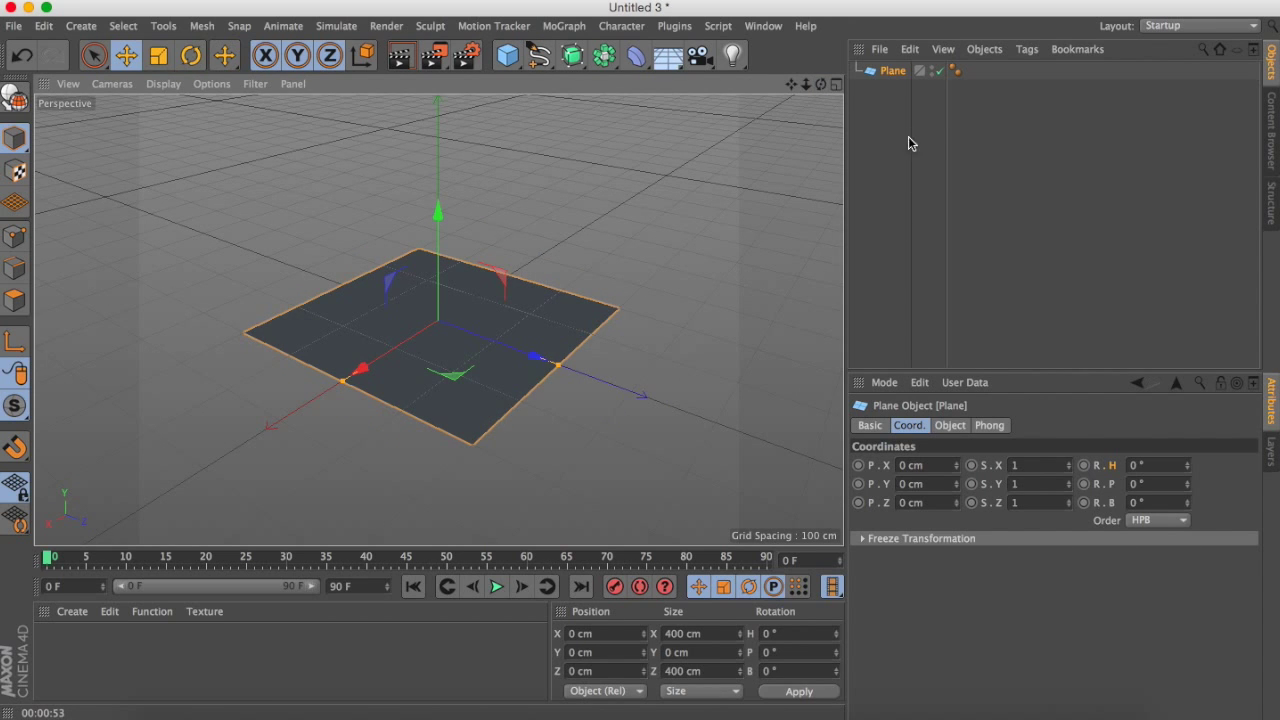
{"action": "left_click", "coordinate": [879, 49]}
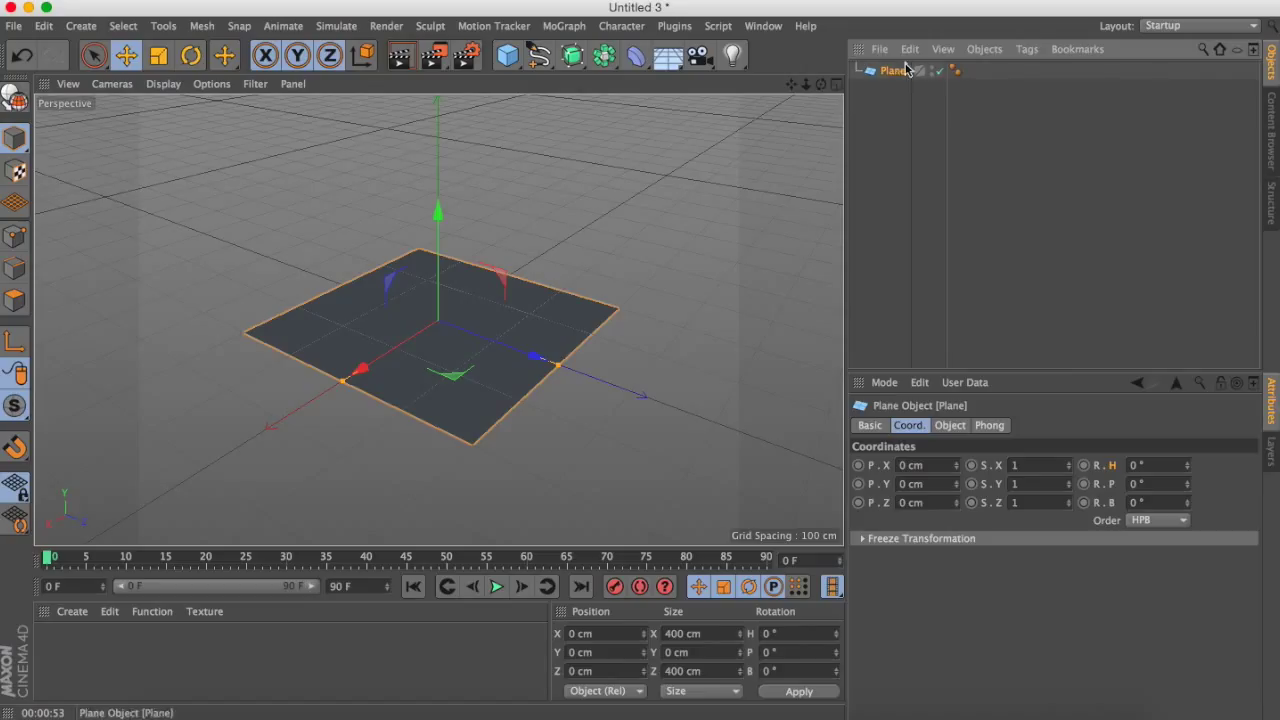
- Set the plane's width and height to 1500 cm each
{"action": "left_click", "coordinate": [947, 425]}
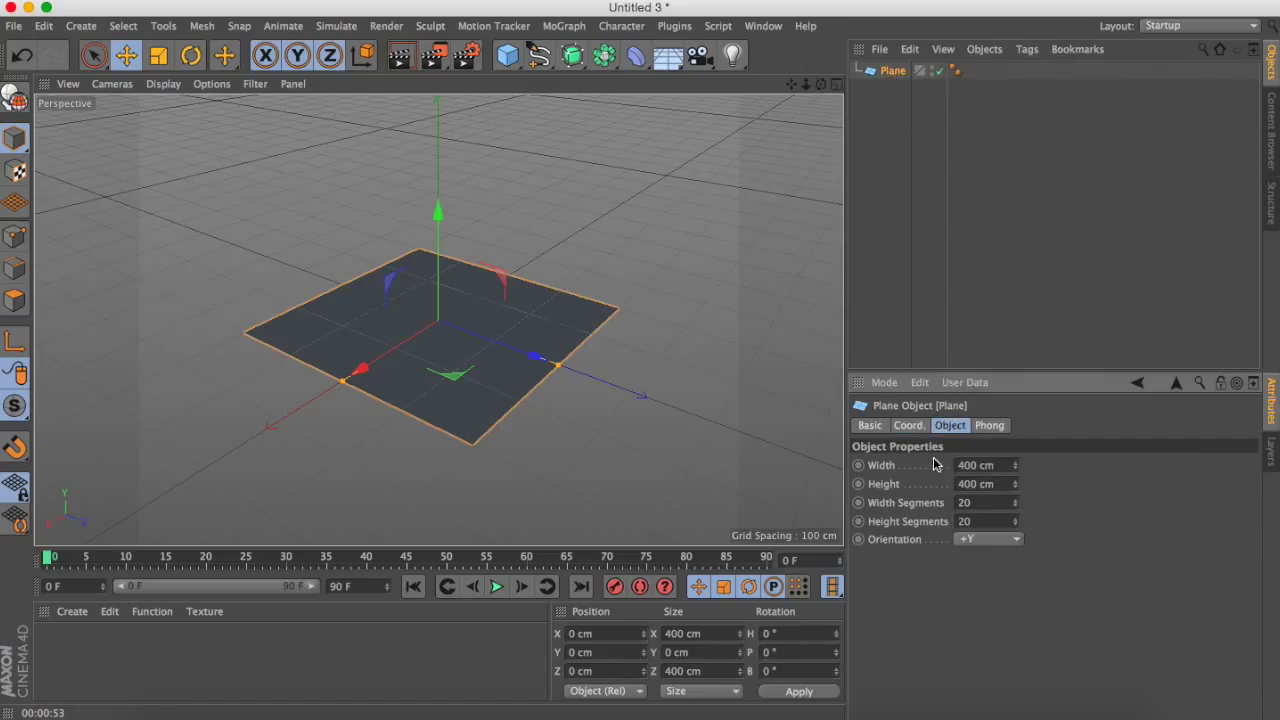
{"action": "left_click", "coordinate": [973, 467]}
{"action": "type", "text": "1500"}
{"action": "key", "text": "Return"}
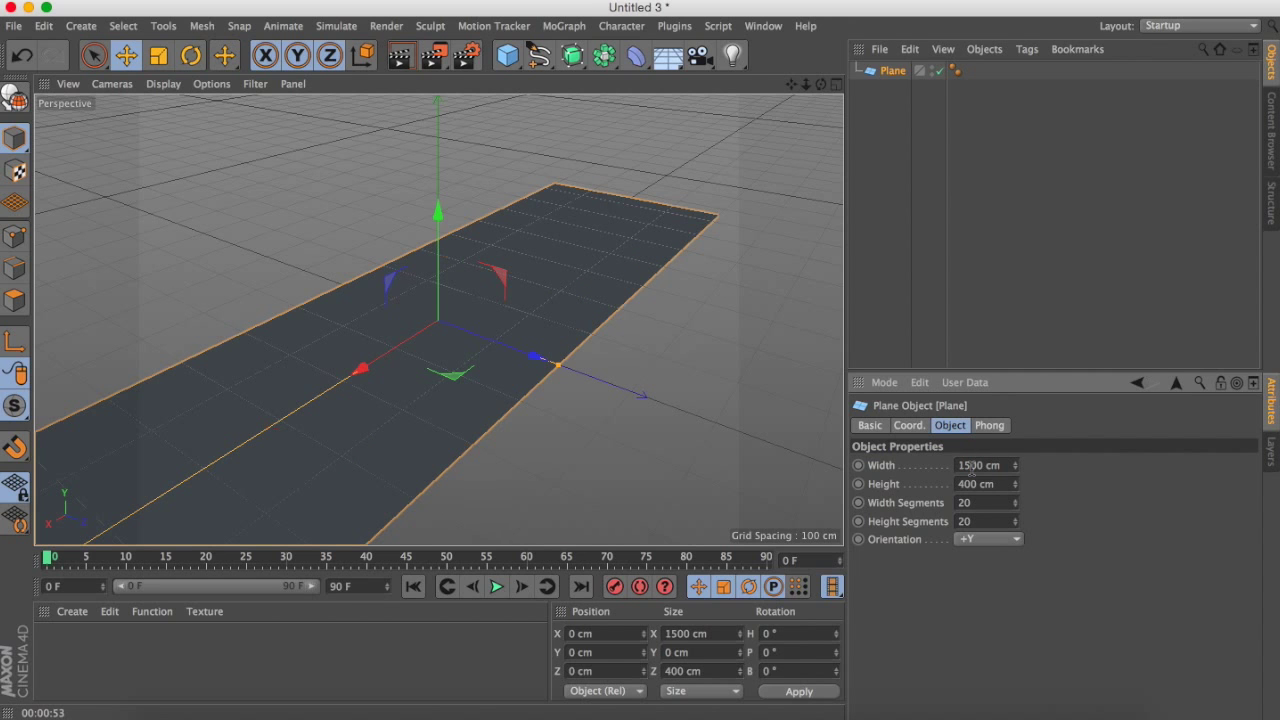
{"action": "left_click", "coordinate": [971, 483]}
{"action": "type", "text": "1500"}
{"action": "key", "text": "Return"}
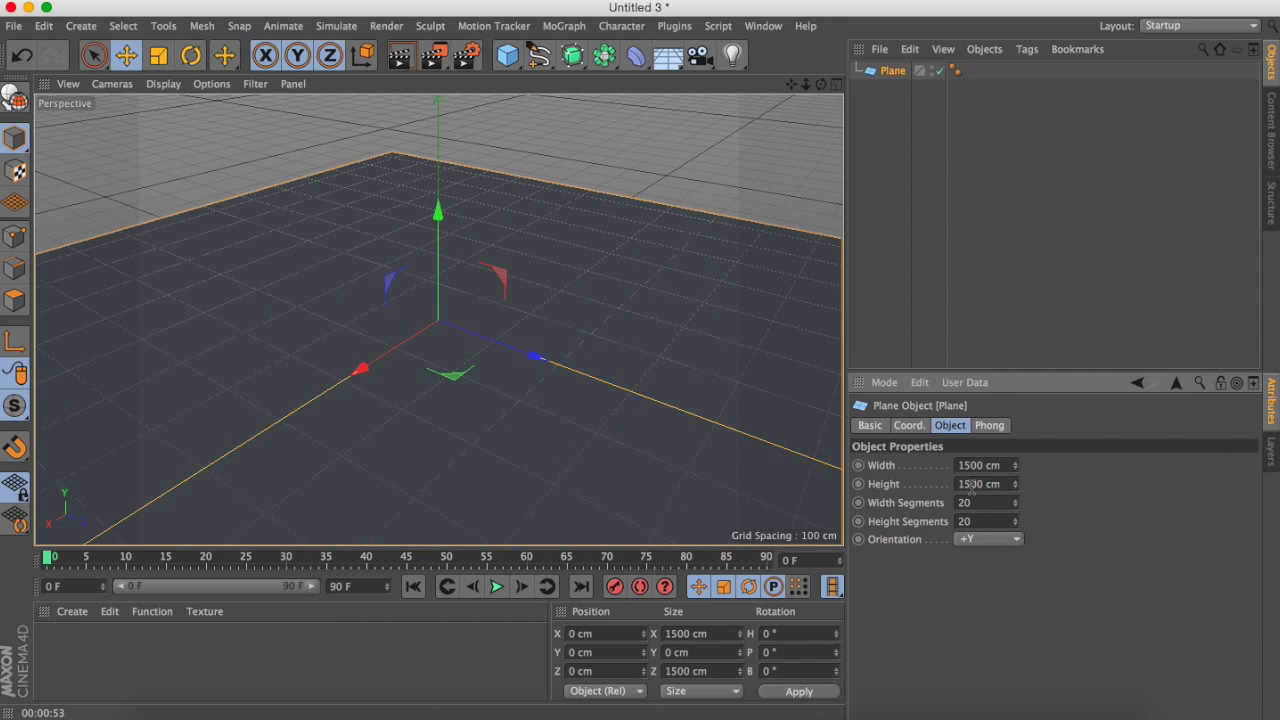
{"action": "mouse_move", "coordinate": [820, 86]}
{"action": "left_mouse_down"}
{"action": "mouse_move", "coordinate": [820, 122]}
{"action": "mouse_move", "coordinate": [795, 81]}
{"action": "mouse_move", "coordinate": [814, 90]}
{"action": "left_mouse_up"}
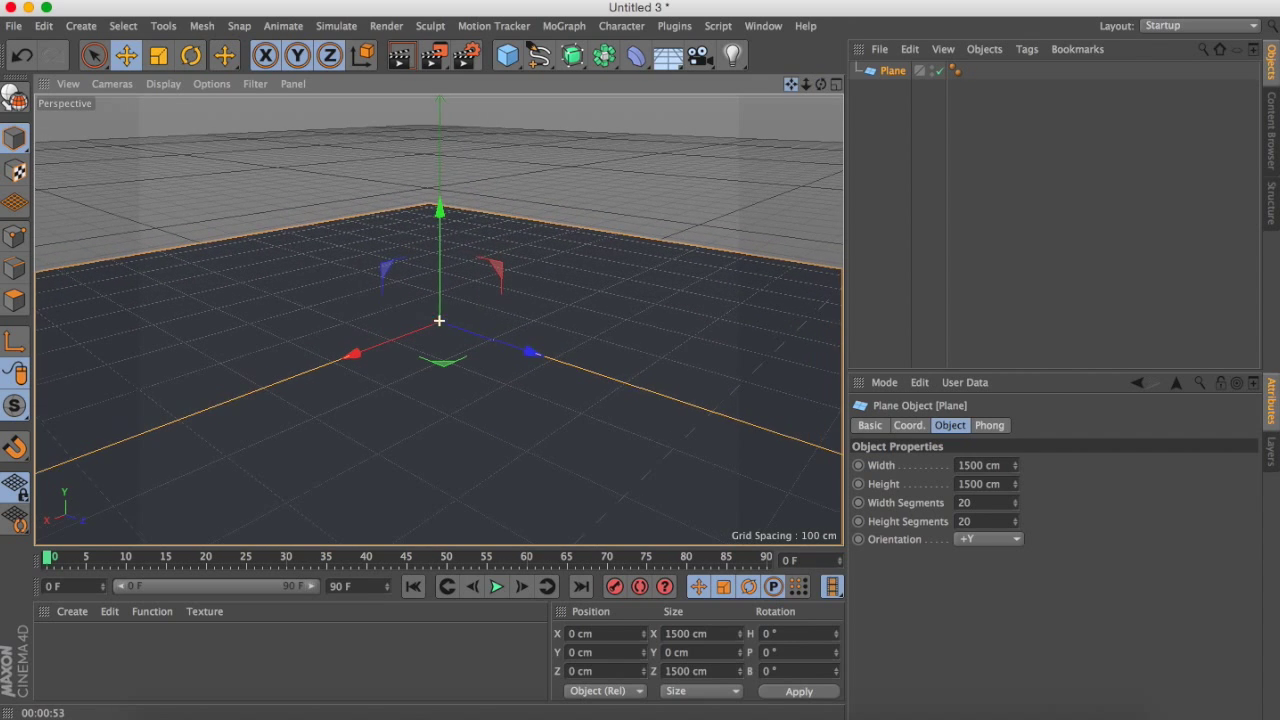
- Add a HOT4D ocean deformer and make it a child of the plane
{"action": "left_click", "coordinate": [909, 238]}
{"action": "left_click", "coordinate": [891, 71]}
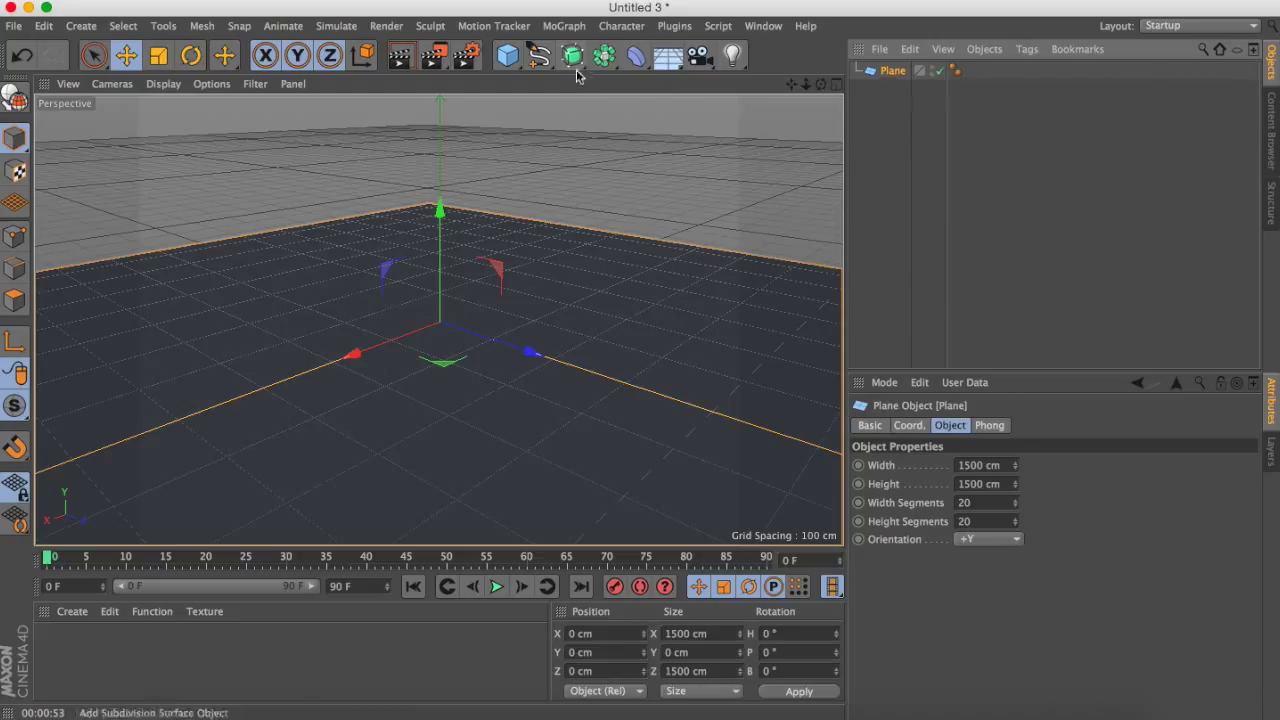
{"action": "left_click", "coordinate": [676, 27]}
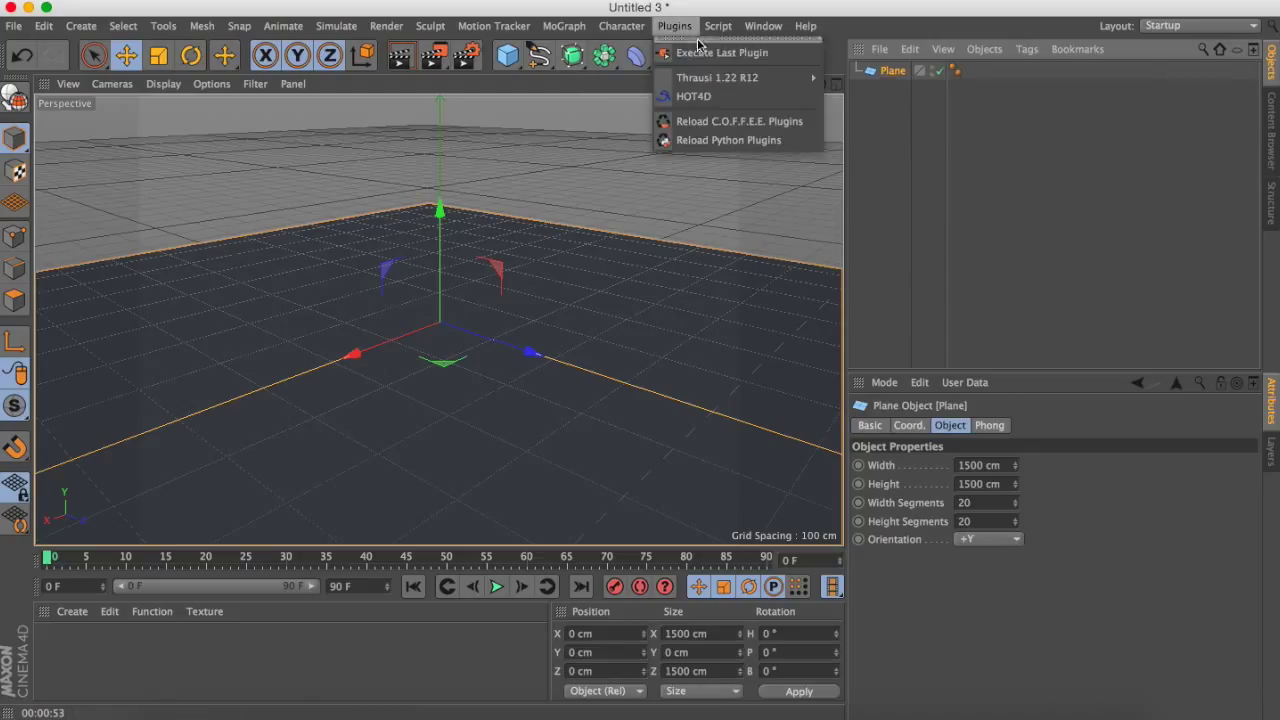
{"action": "left_click", "coordinate": [712, 100]}
{"action": "left_click_drag", "start_coordinate": [900, 71], "coordinate": [898, 91]}
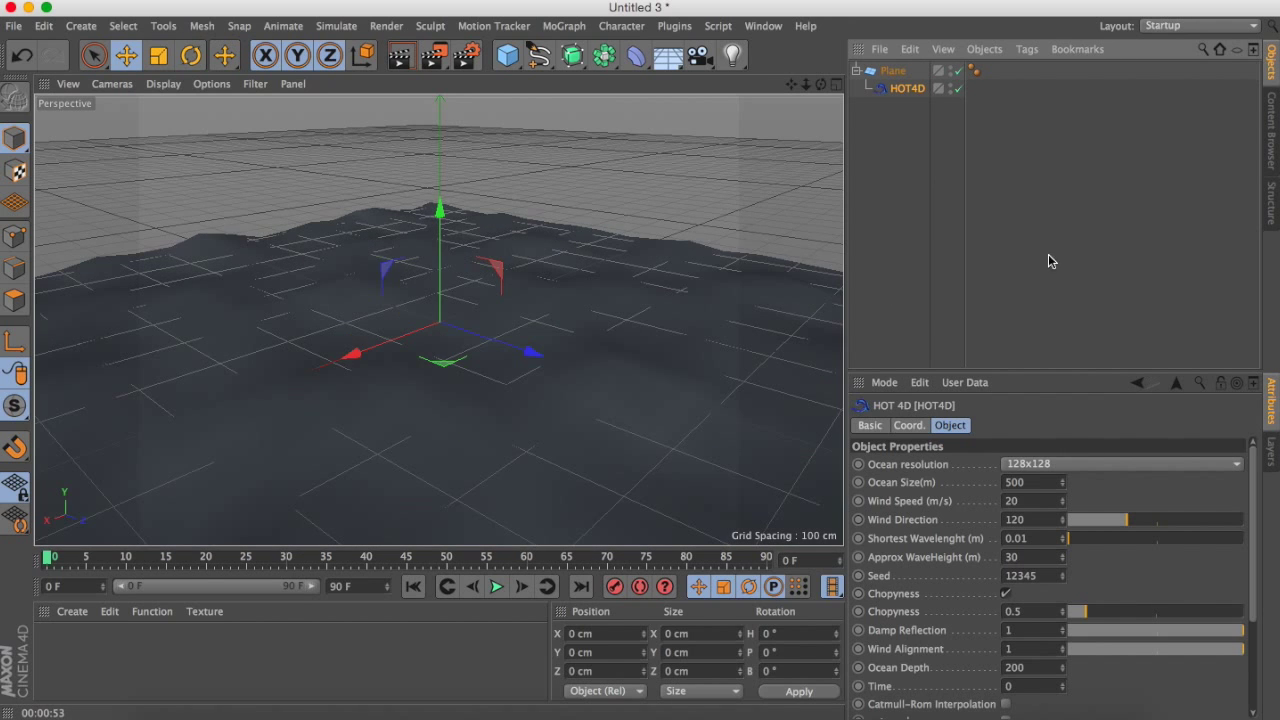
- Raise the plane about 22 cm along the Y axis
{"action": "left_click", "coordinate": [938, 240]}
{"action": "left_click", "coordinate": [430, 275]}
{"action": "left_click_drag", "start_coordinate": [436, 268], "coordinate": [441, 250]}
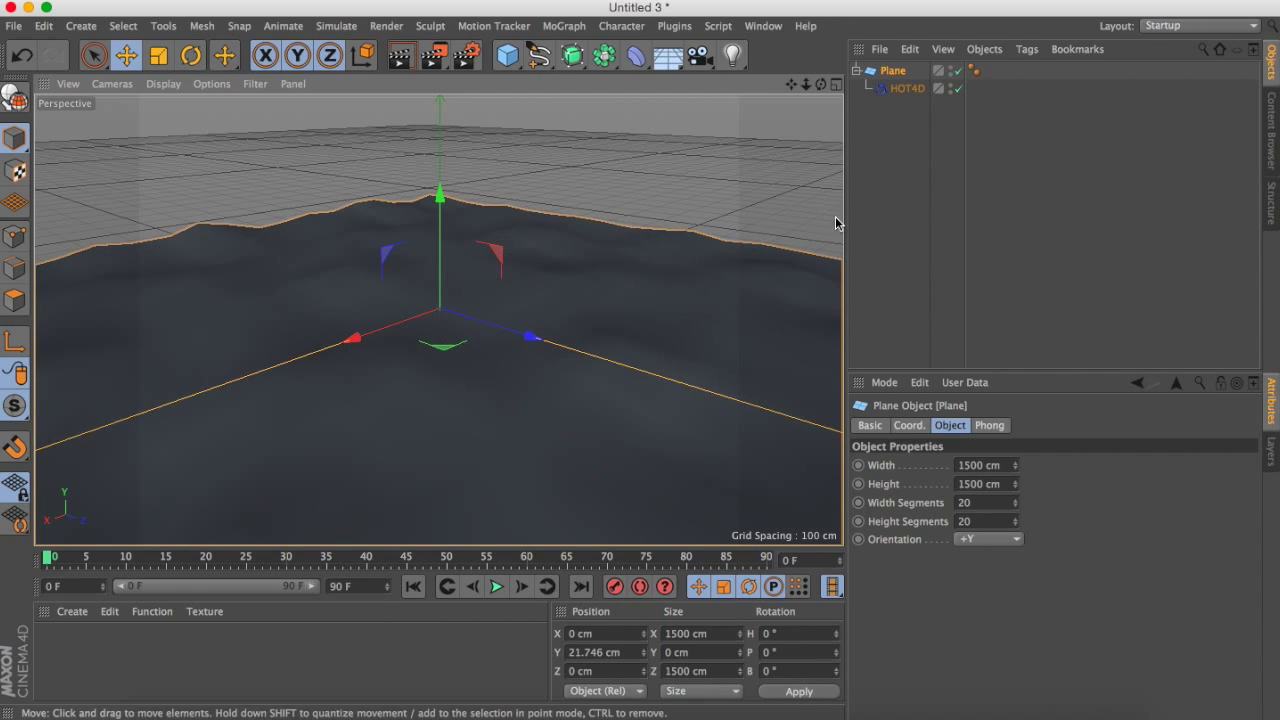
{"action": "left_click", "coordinate": [836, 222]}
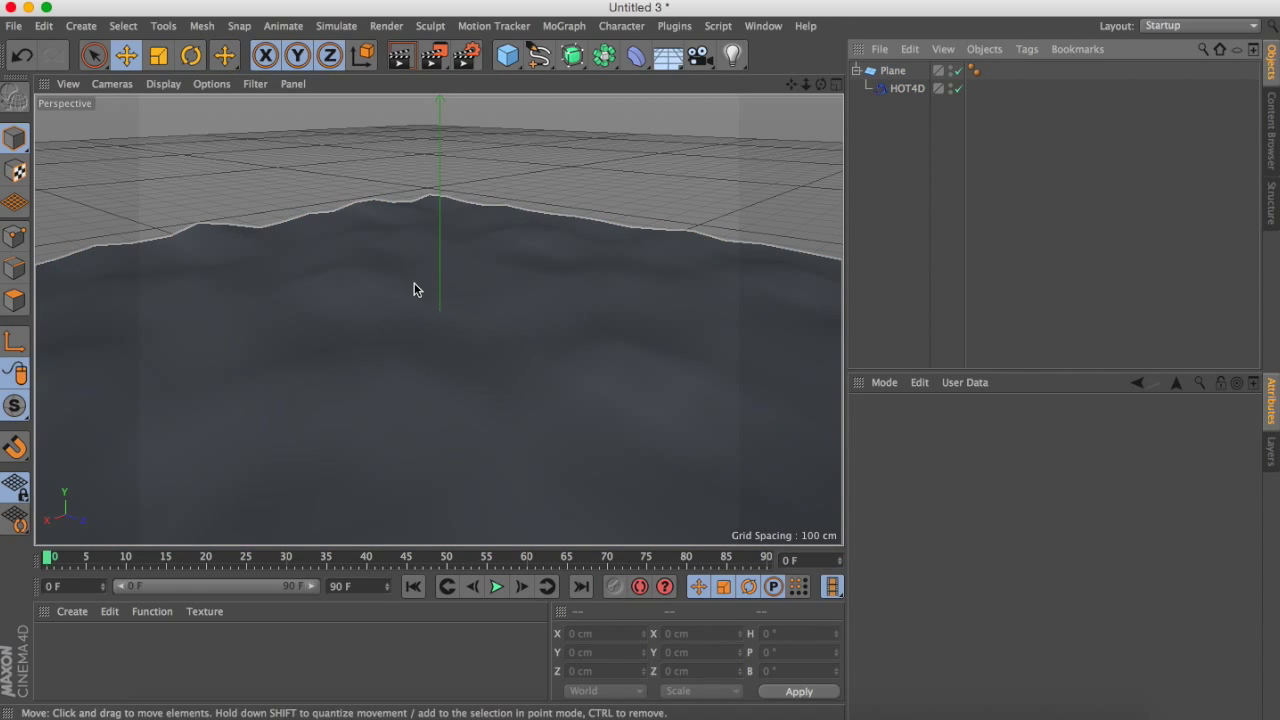
- Set the HOT4D deformer's approximate wave height to 75 m
{"action": "left_click", "coordinate": [895, 72]}
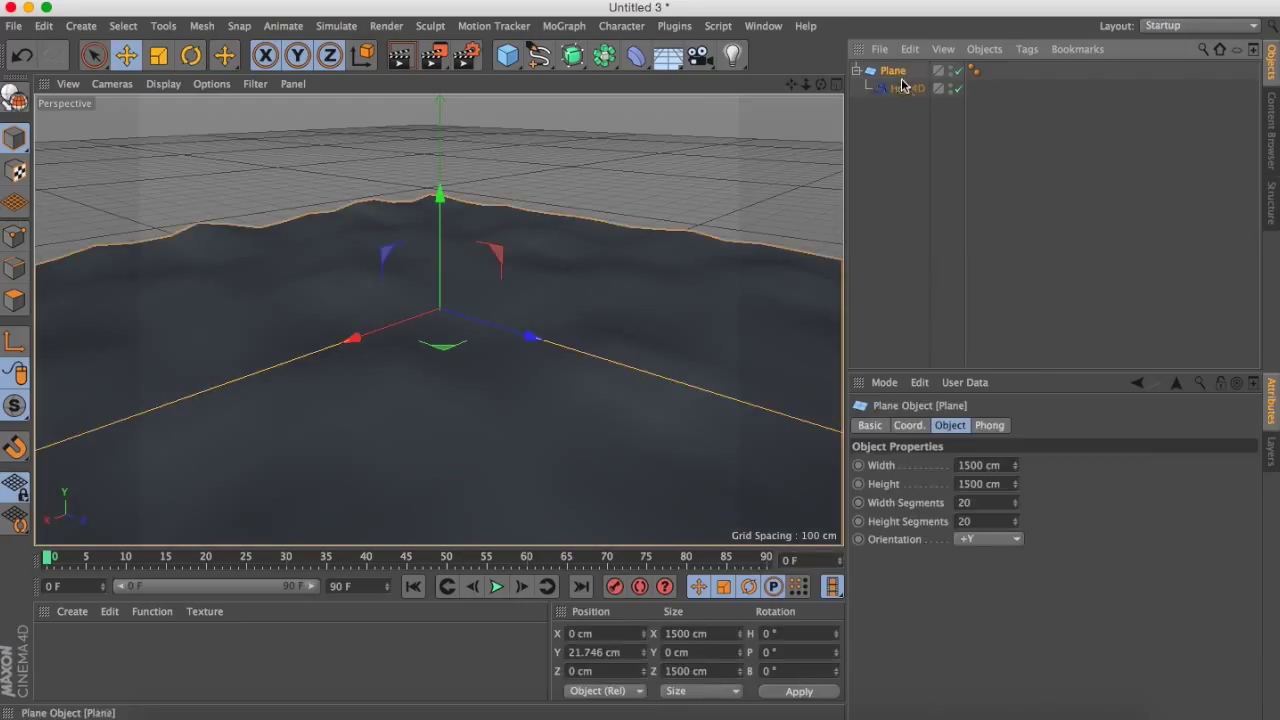
{"action": "left_click", "coordinate": [910, 91]}
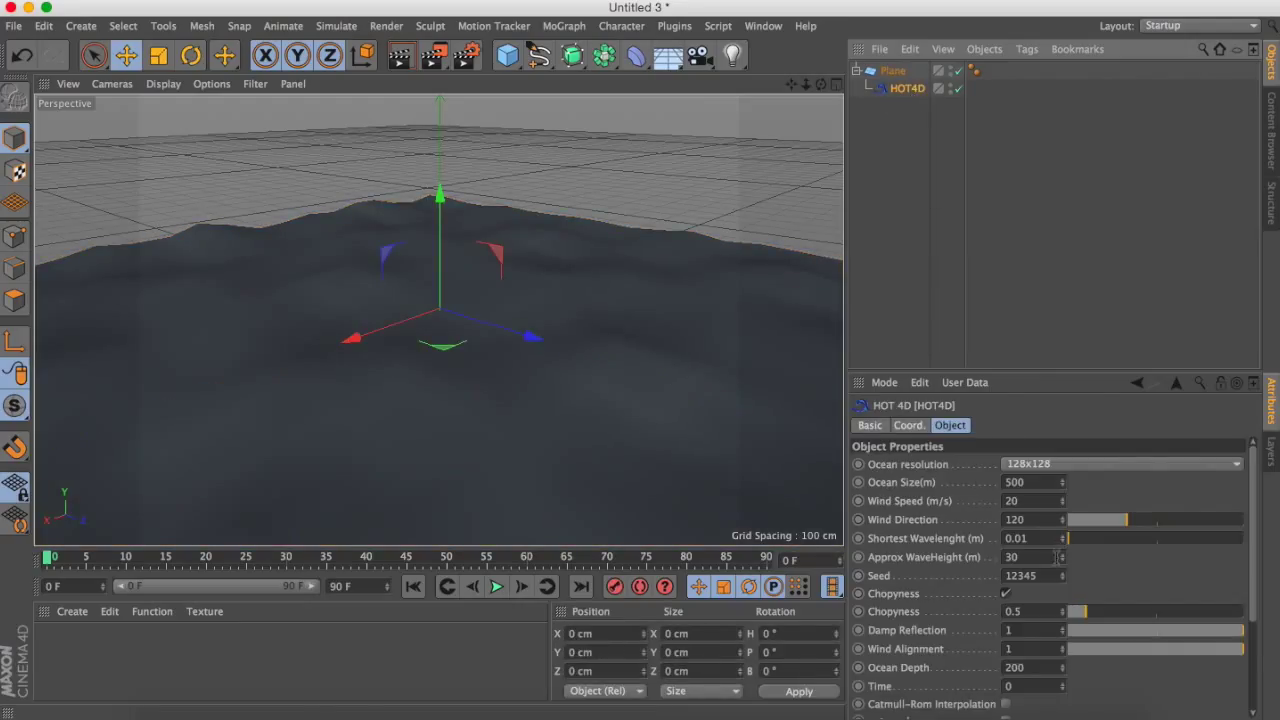
{"action": "left_click_drag", "start_coordinate": [1062, 557], "coordinate": [1062, 520]}
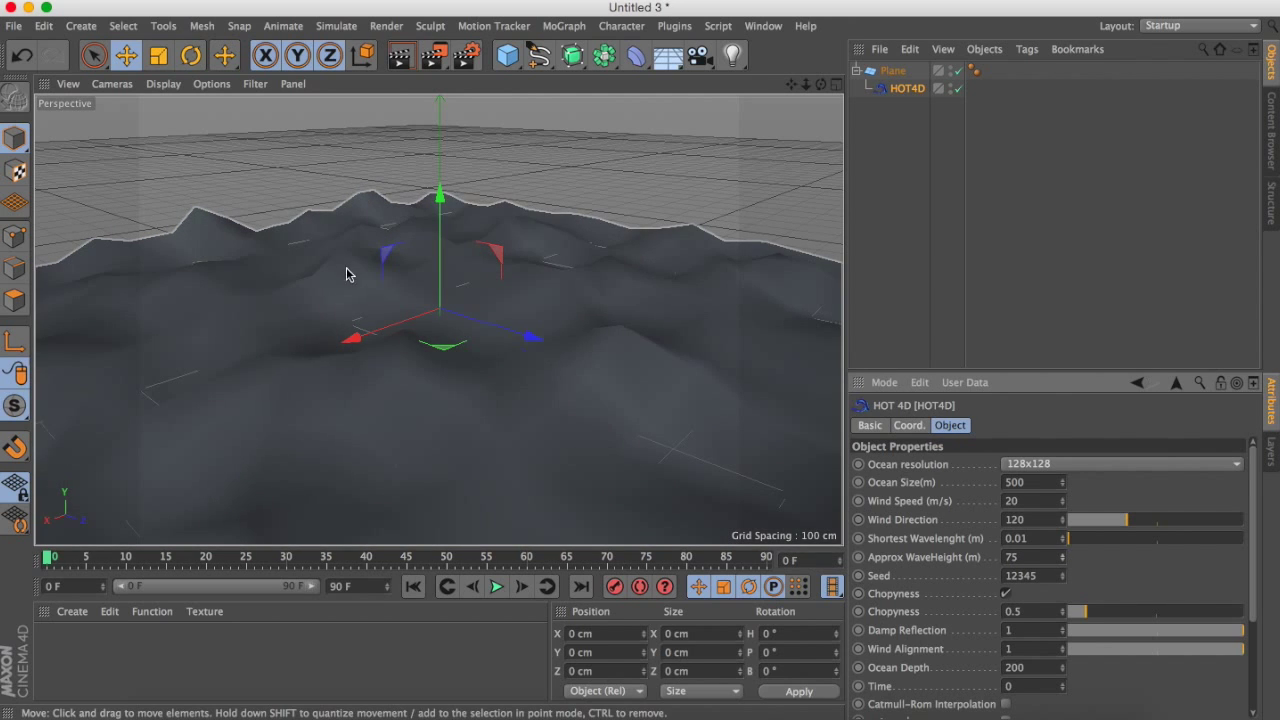
- Set the plane's width segments and height segments to 100 each
{"action": "left_click", "coordinate": [893, 70]}
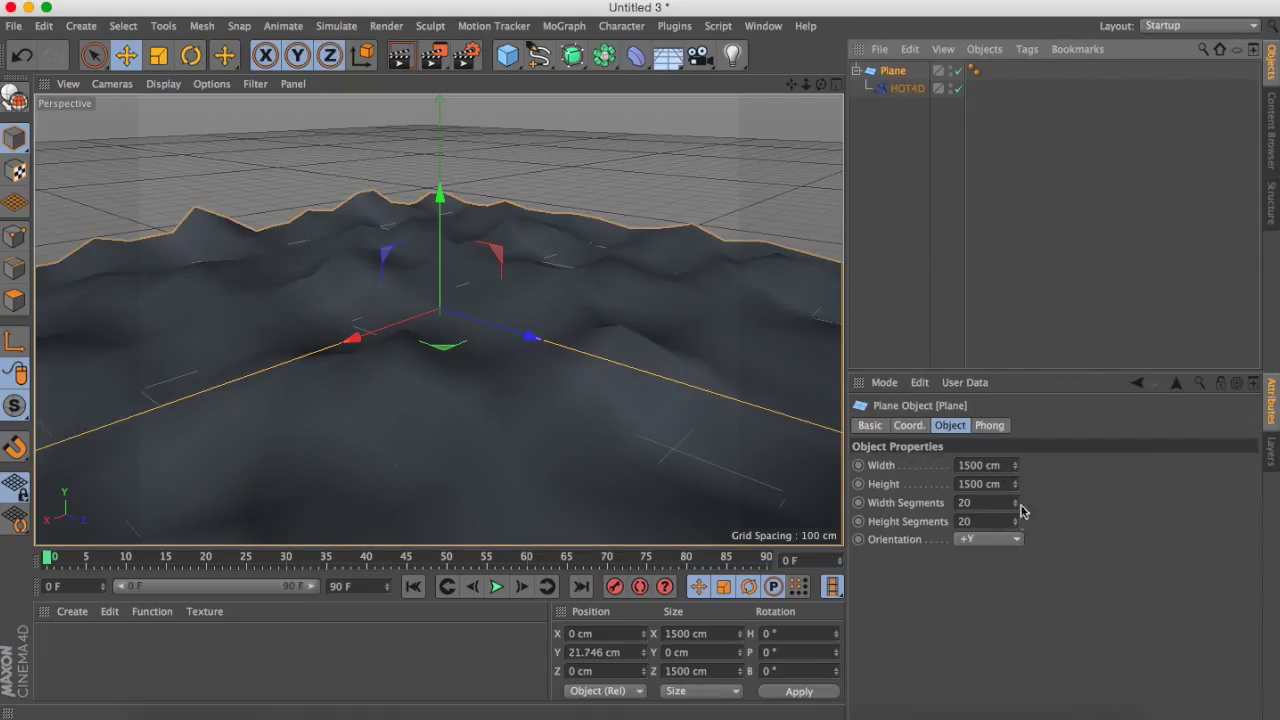
{"action": "left_click", "coordinate": [993, 505]}
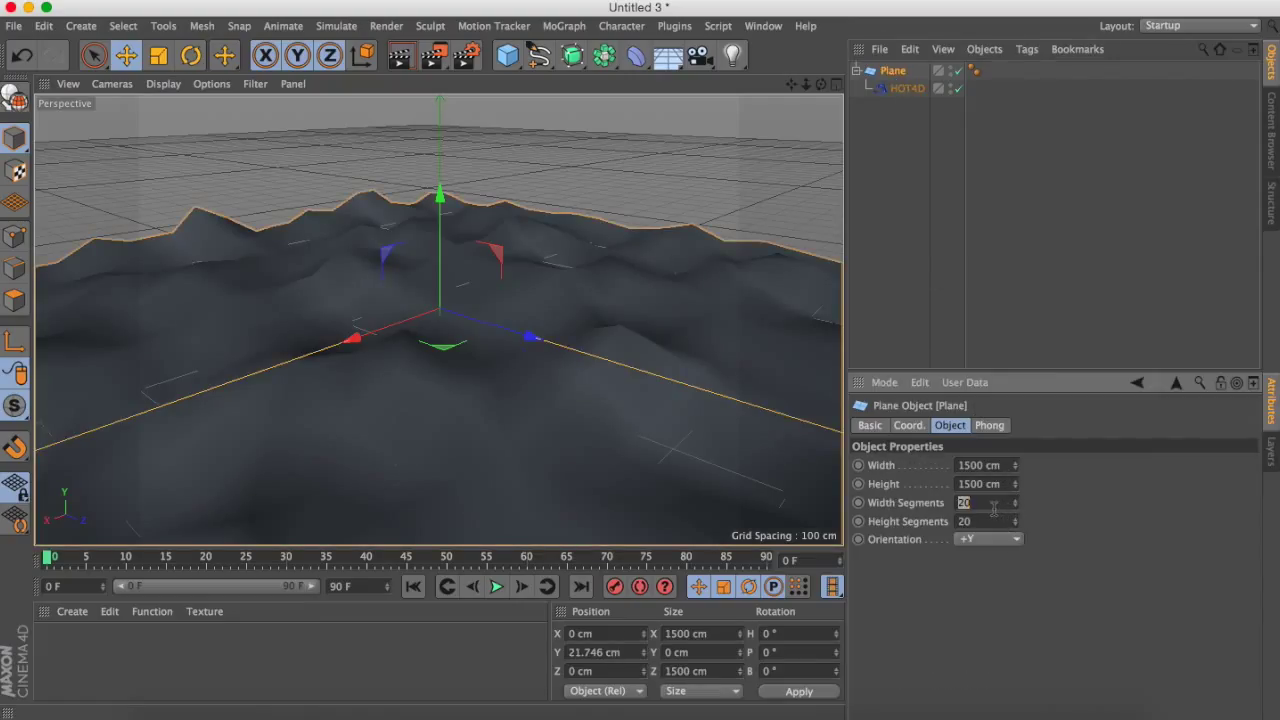
{"action": "key", "text": "Return"}
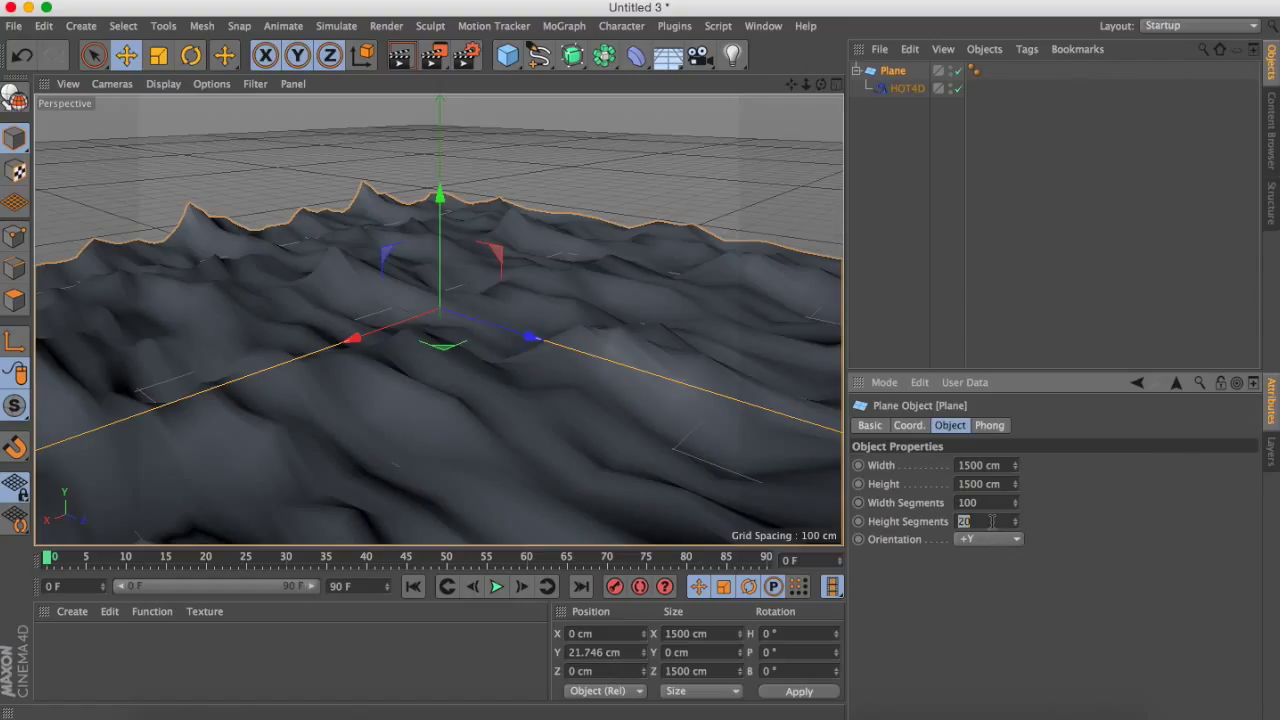
{"action": "left_click", "coordinate": [991, 521]}
{"action": "type", "text": "100"}
{"action": "key", "text": "Return"}
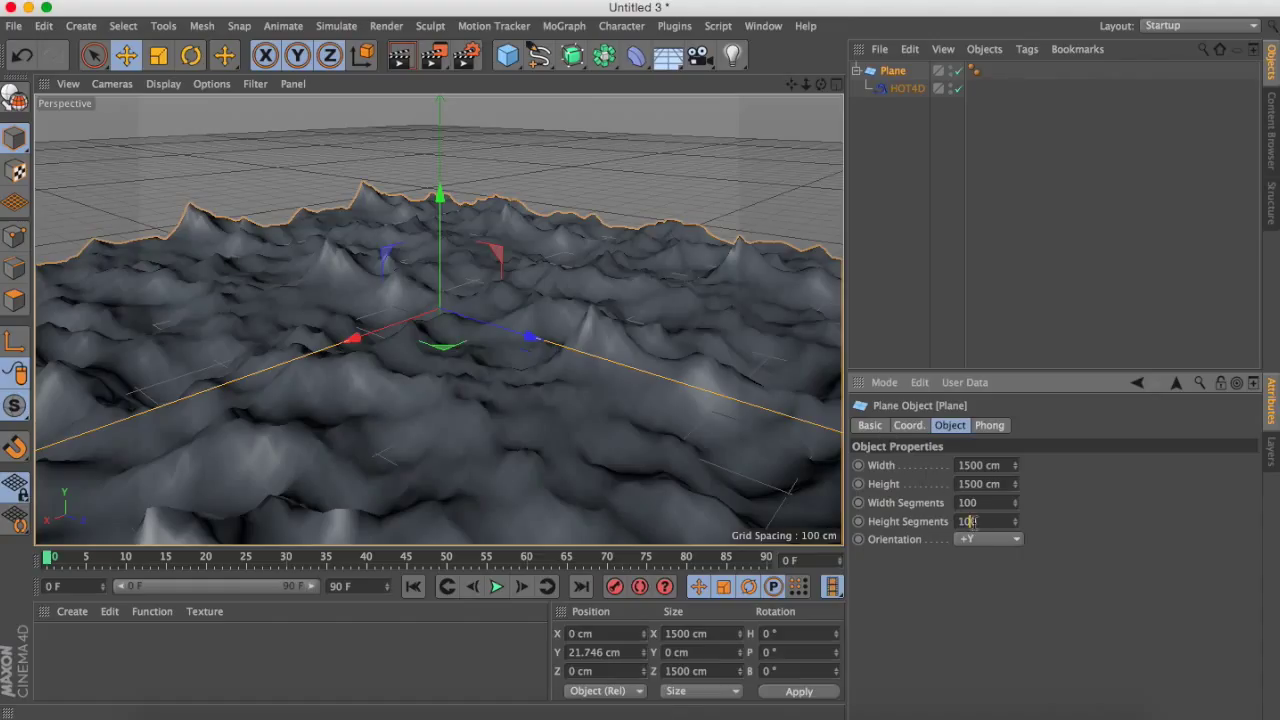
- Try lower segment counts on the plane, using 50 and 30 for both width and height
{"action": "key", "text": "Return"}
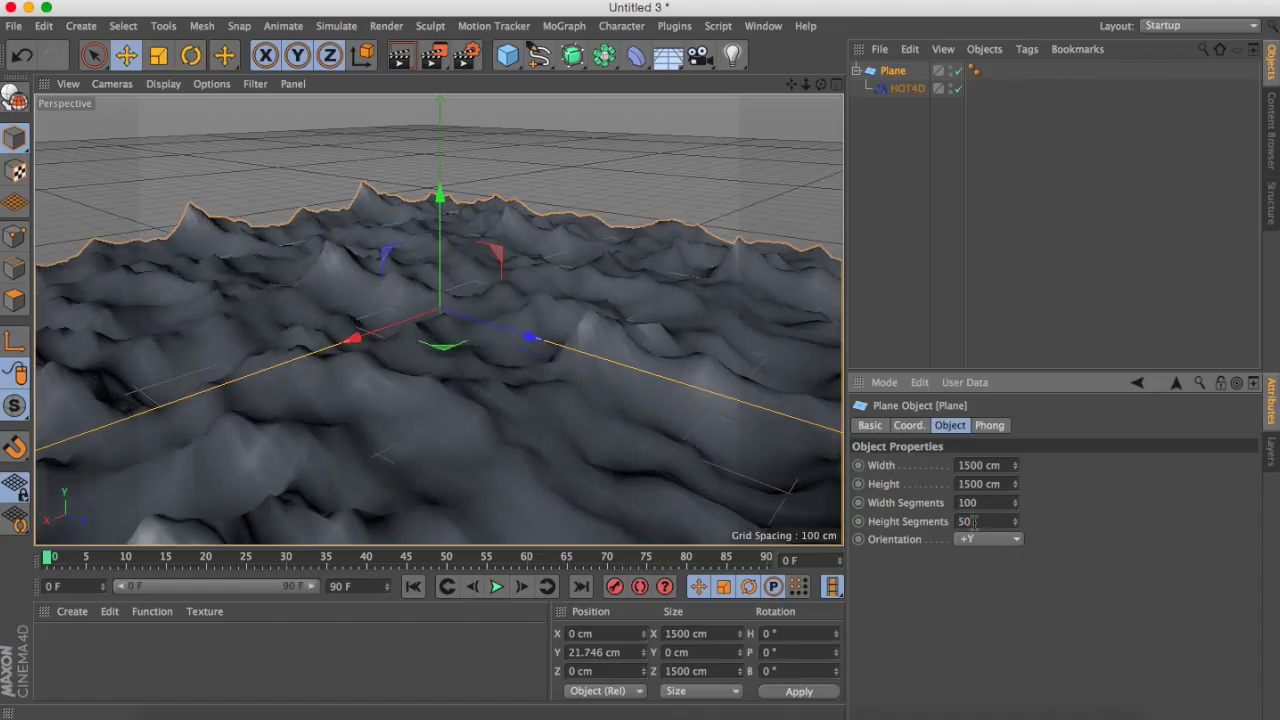
{"action": "key", "text": "Return"}
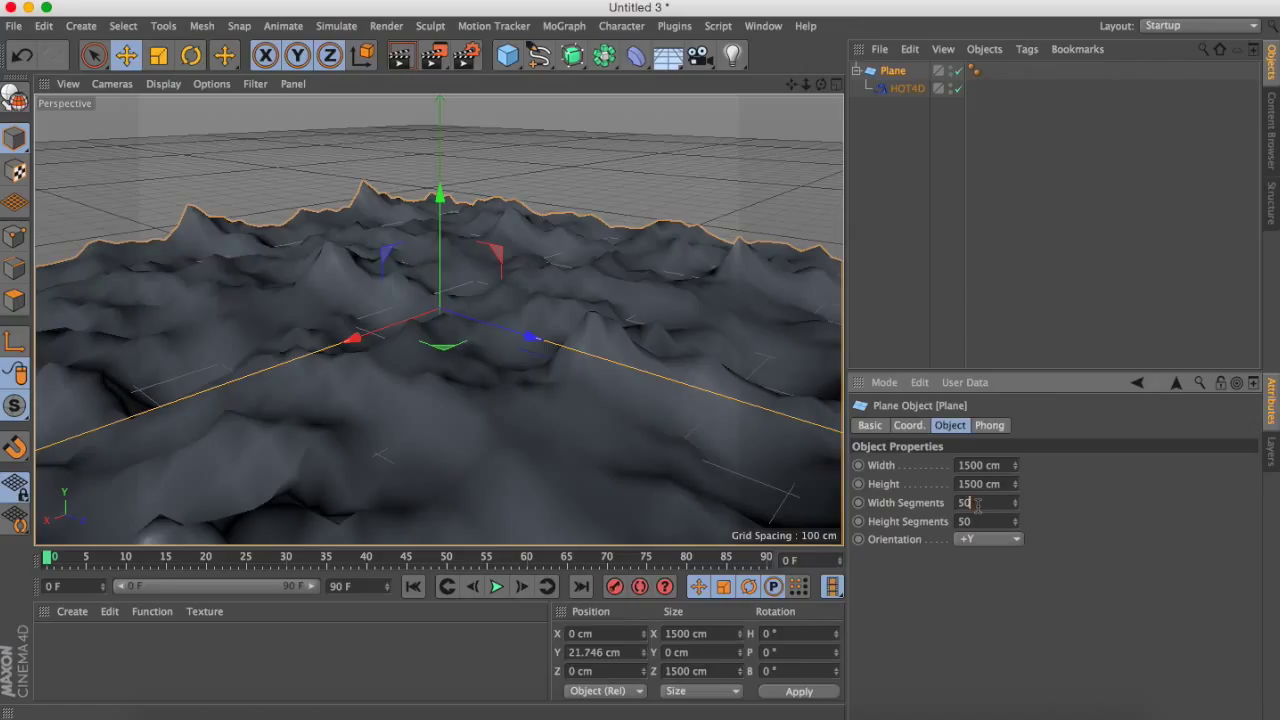
{"action": "key", "text": "Return"}
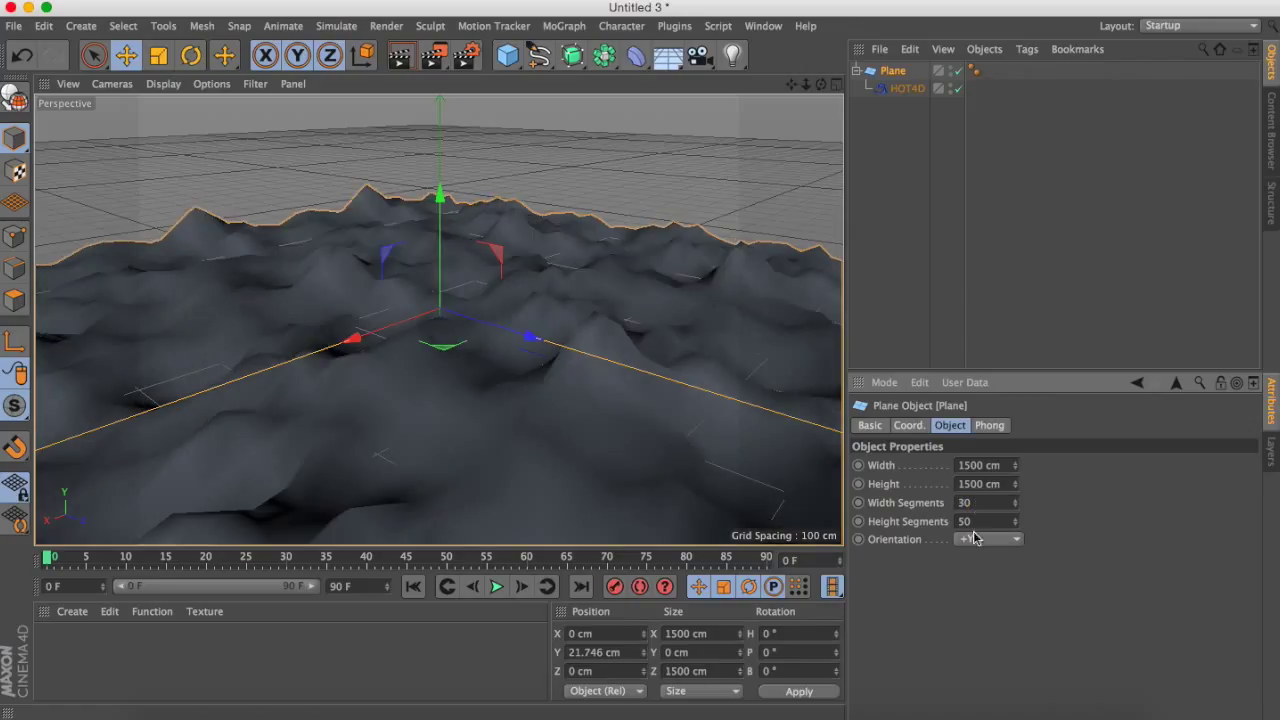
{"action": "double_click", "coordinate": [975, 521]}
{"action": "type", "text": "30"}
{"action": "key", "text": "Return"}
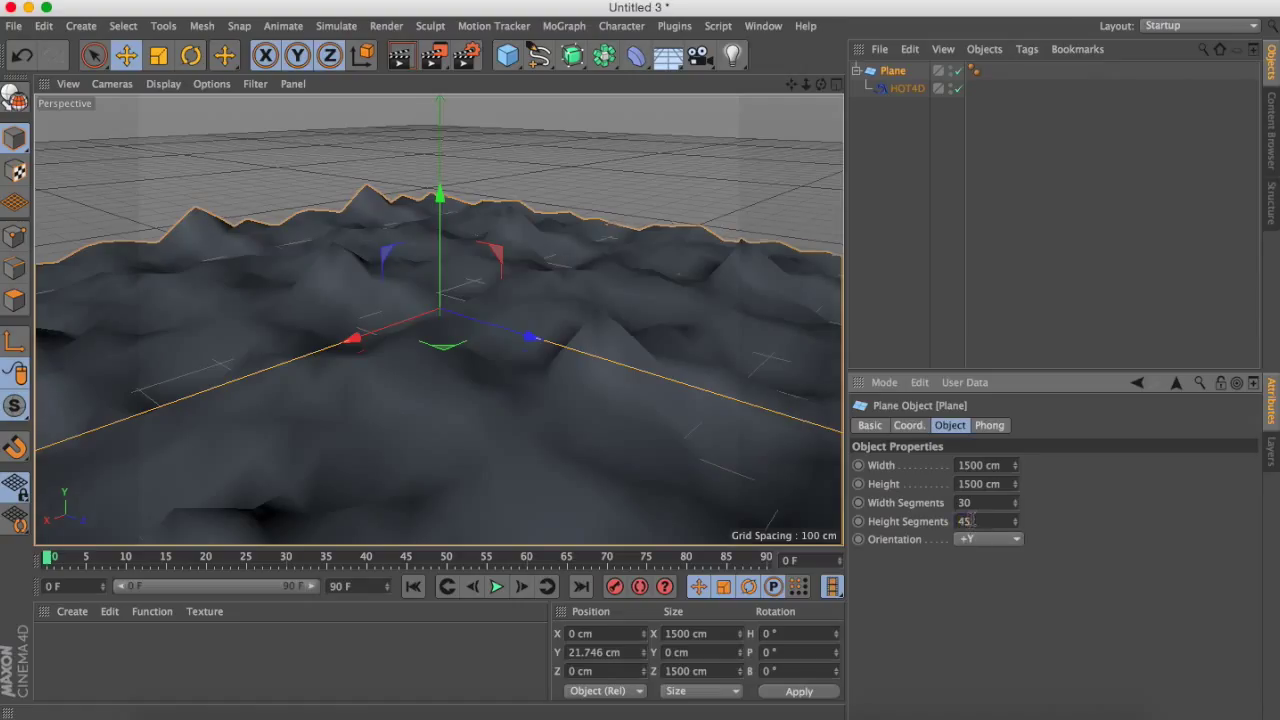
- Set the plane's height segments and width segments to 45 each
{"action": "key", "text": "Return"}
{"action": "double_click", "coordinate": [970, 503]}
{"action": "type", "text": "45"}
{"action": "key", "text": "Return"}
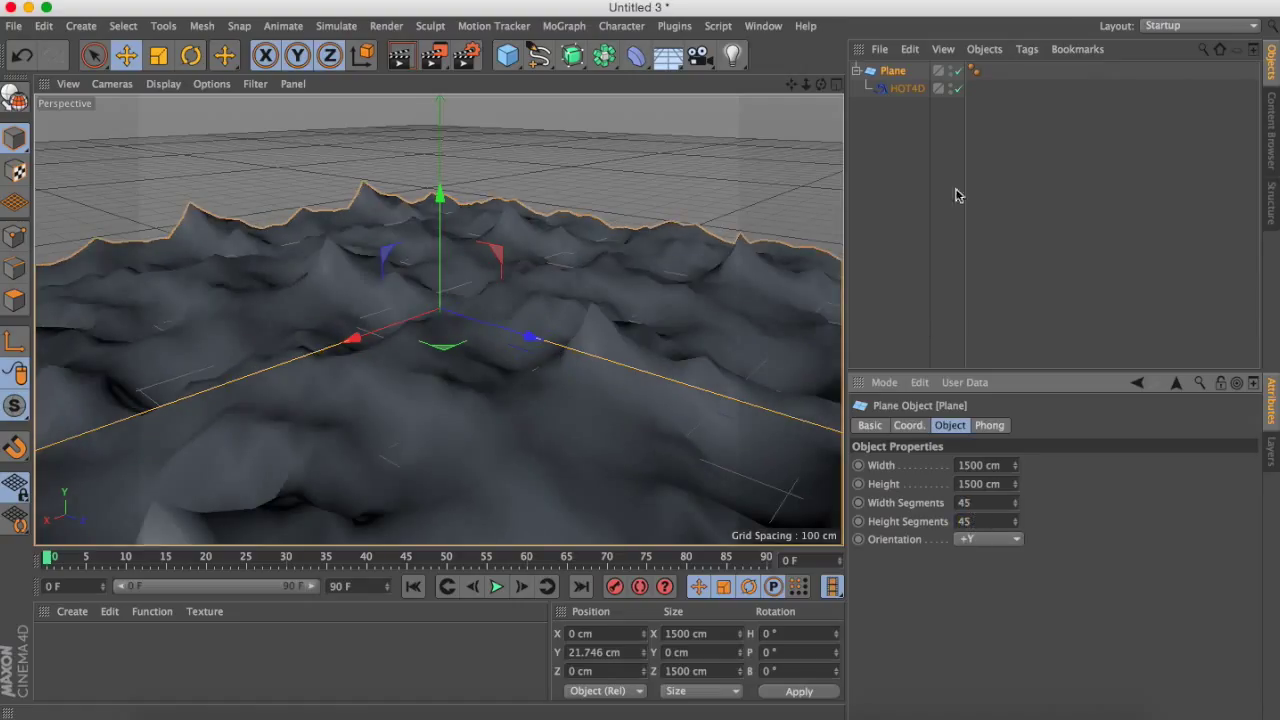
- Set the HOT4D approximate wave height to 30 m and keyframe its Time value of 0 at frame 0
{"action": "left_click", "coordinate": [907, 88]}
{"action": "mouse_move", "coordinate": [1061, 557]}
{"action": "left_mouse_down"}
{"action": "mouse_move", "coordinate": [1061, 600]}
{"action": "mouse_move", "coordinate": [1063, 560]}
{"action": "mouse_move", "coordinate": [1062, 576]}
{"action": "left_mouse_up"}
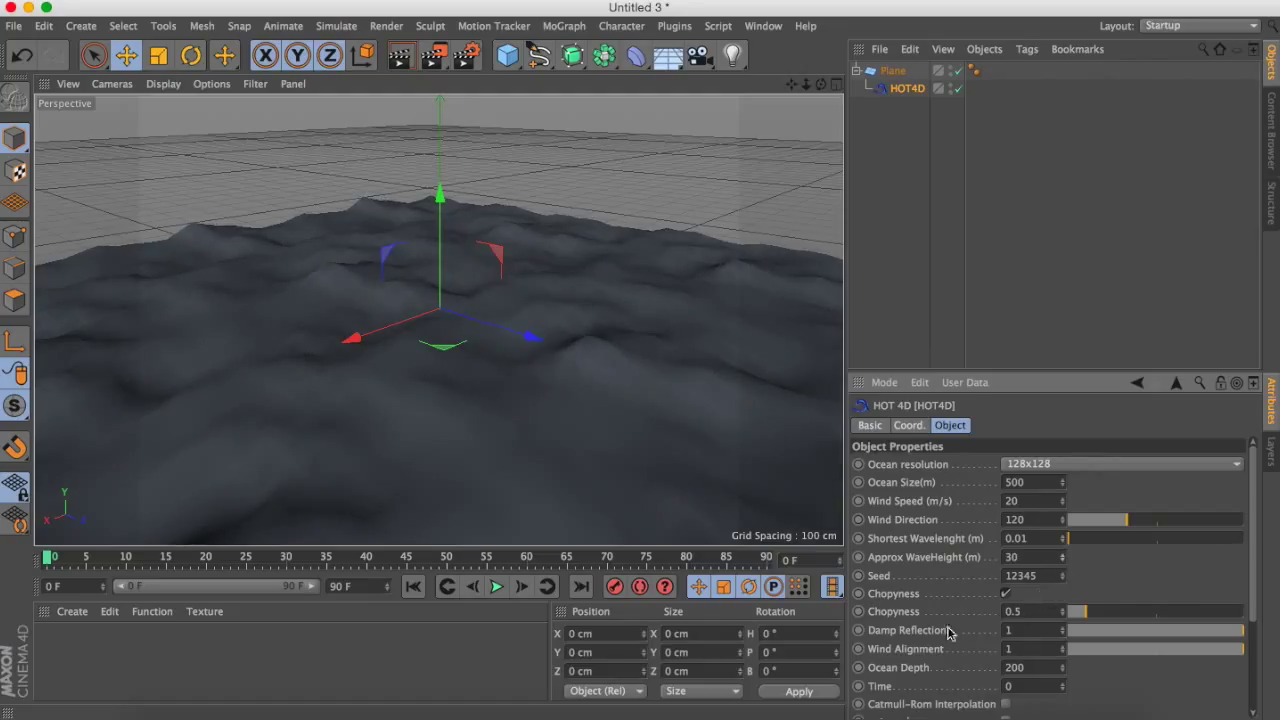
{"action": "scroll", "coordinate": [895, 697], "scroll_direction": "down", "scroll_amount": 1}
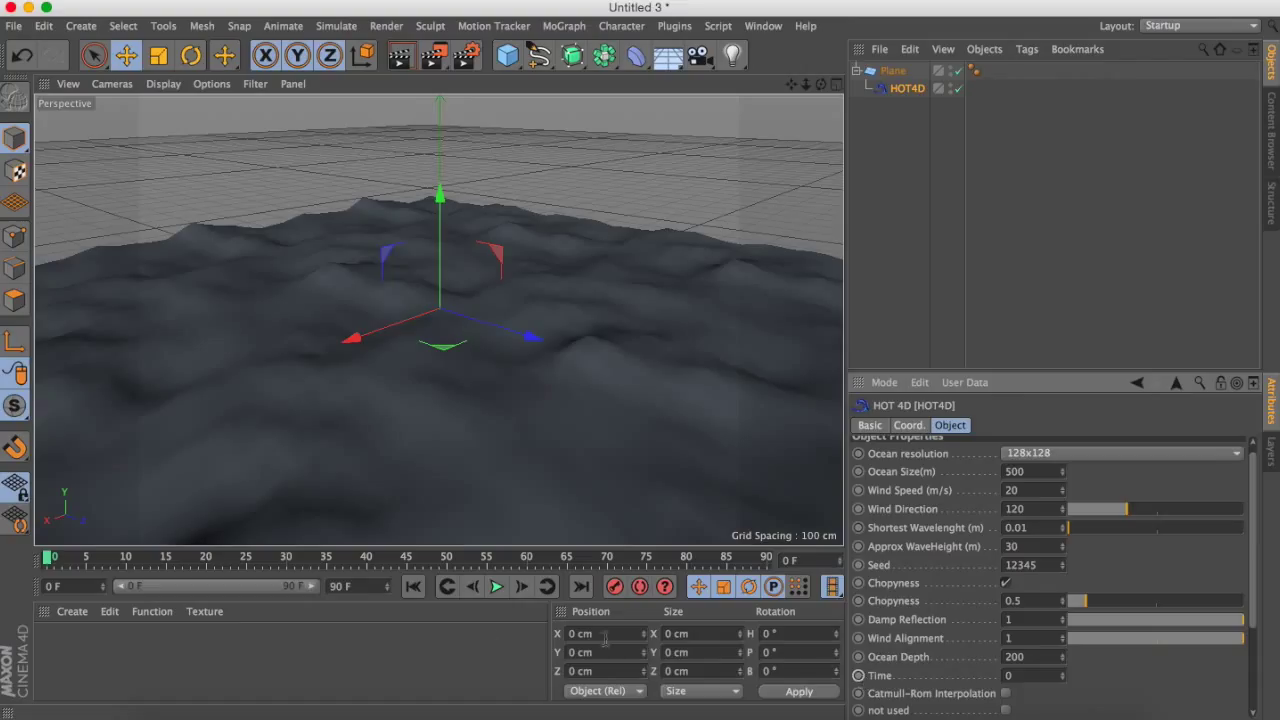
{"action": "left_click", "coordinate": [858, 675], "text": "ctrl"}
- Go to frame 90 and keyframe the HOT4D Time value at 40
{"action": "key", "text": "F8"}
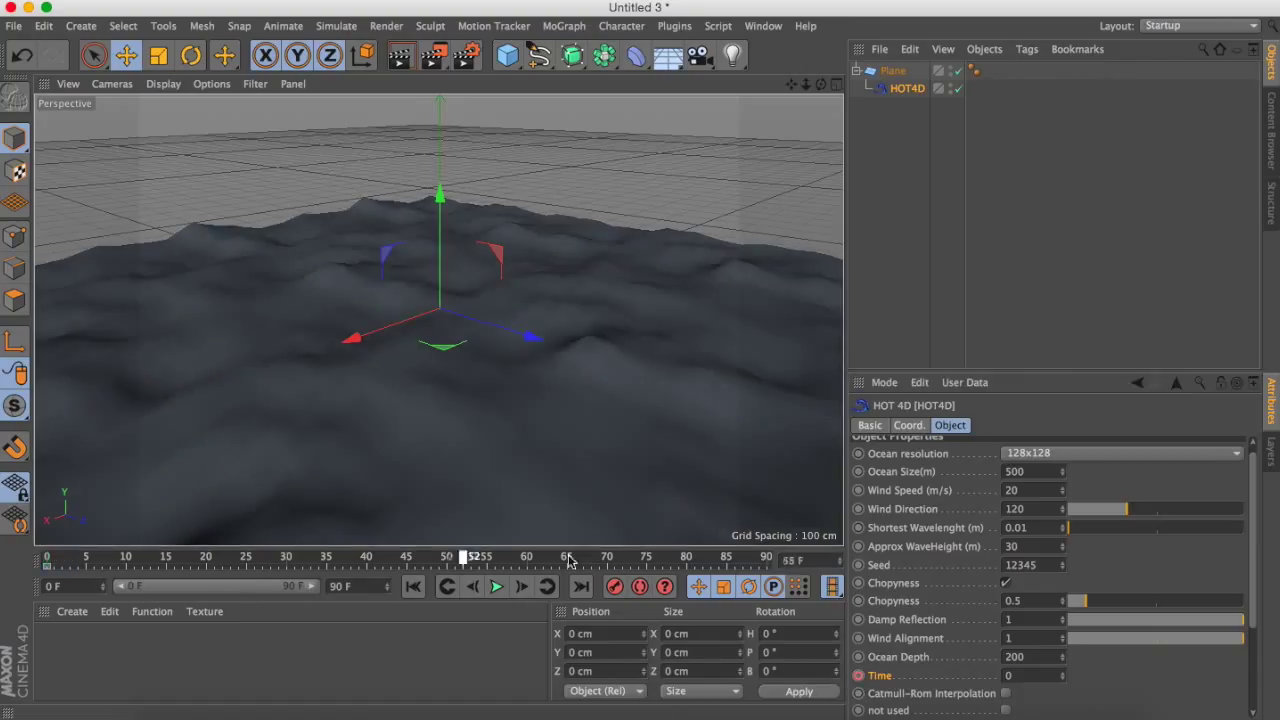
{"action": "left_click", "coordinate": [1054, 678]}
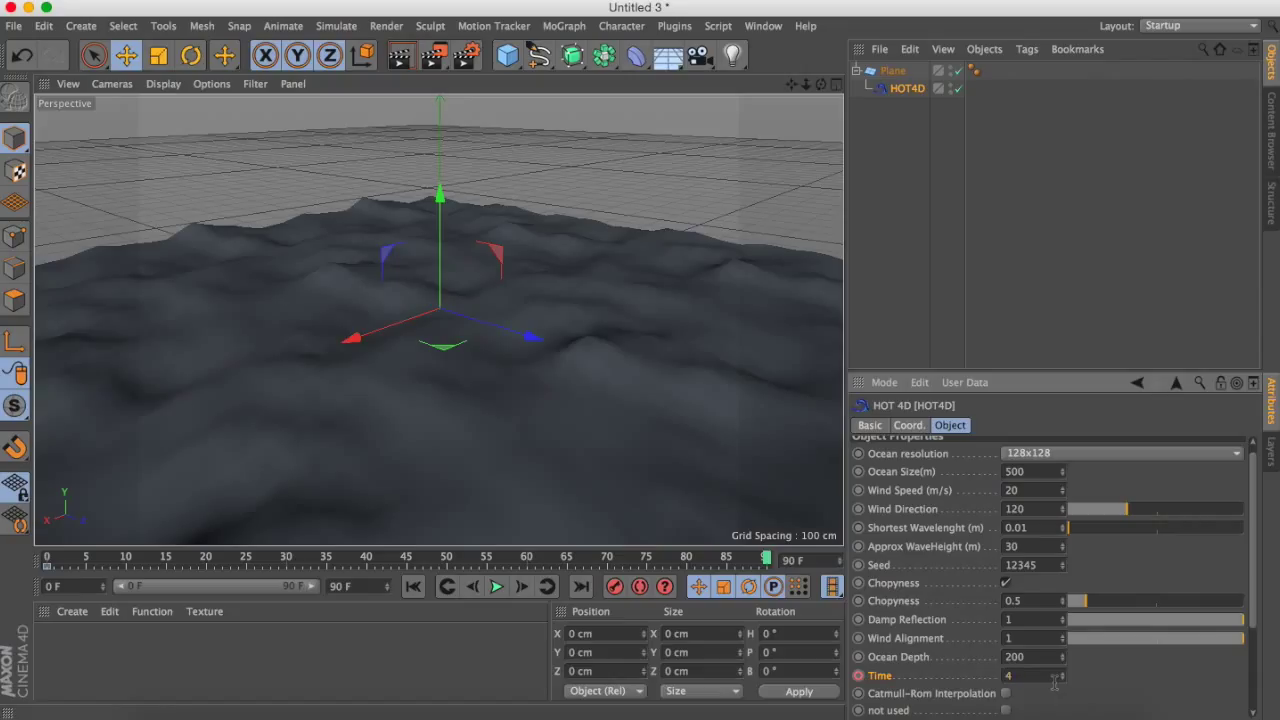
{"action": "key", "text": "Return"}
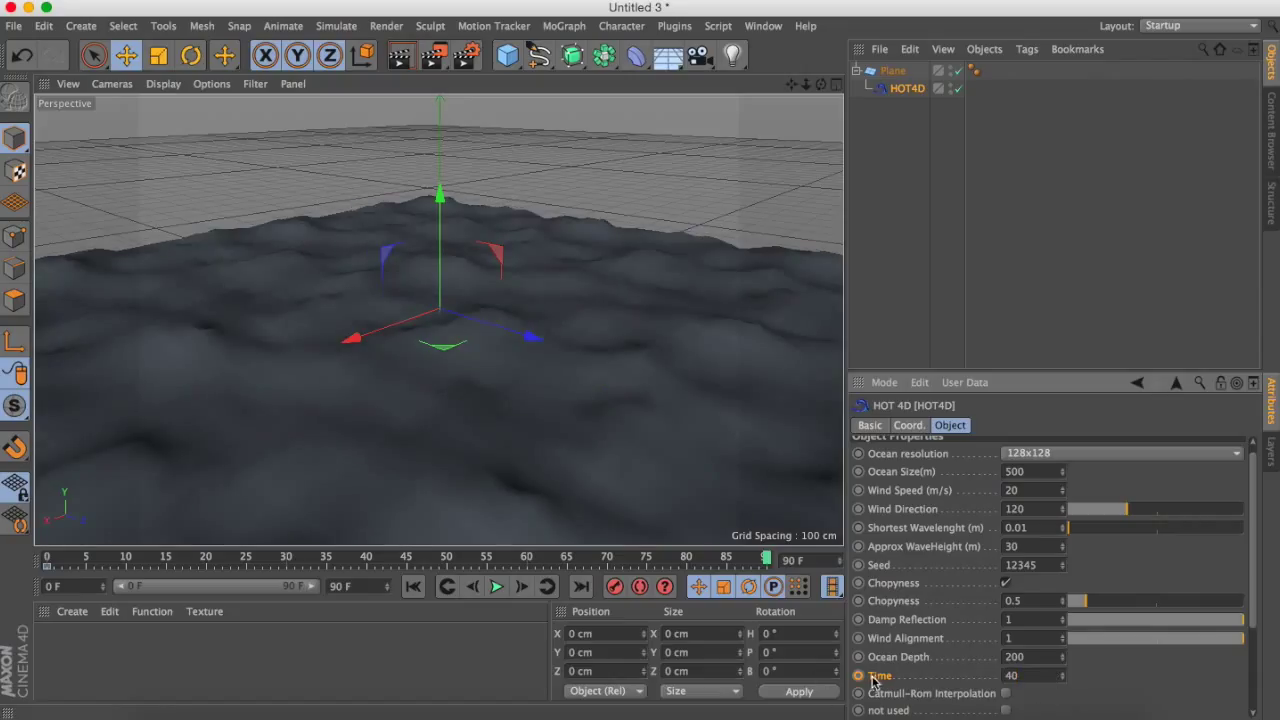
{"action": "left_click", "coordinate": [858, 675], "text": "ctrl"}
- Show the HOT4D Time track in the timeline, set its keys to linear interpolation, and close the timeline
{"action": "right_click", "coordinate": [882, 683]}
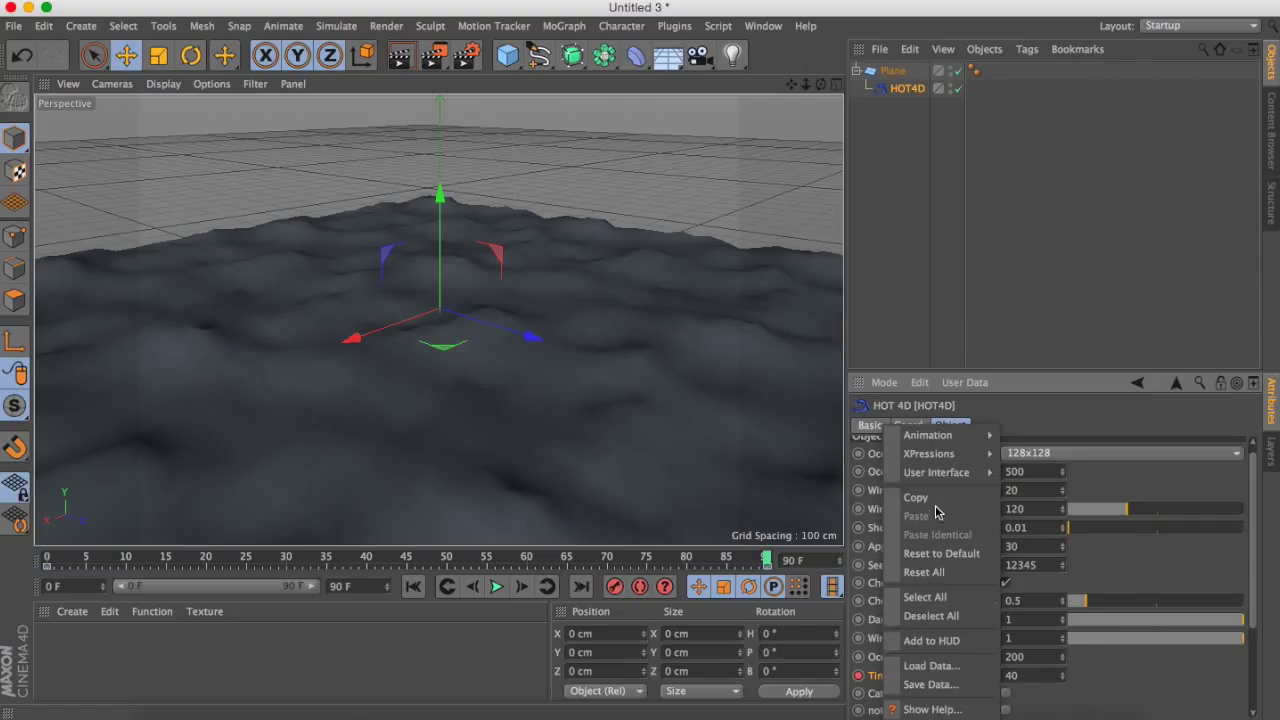
{"action": "mouse_move", "coordinate": [960, 436]}
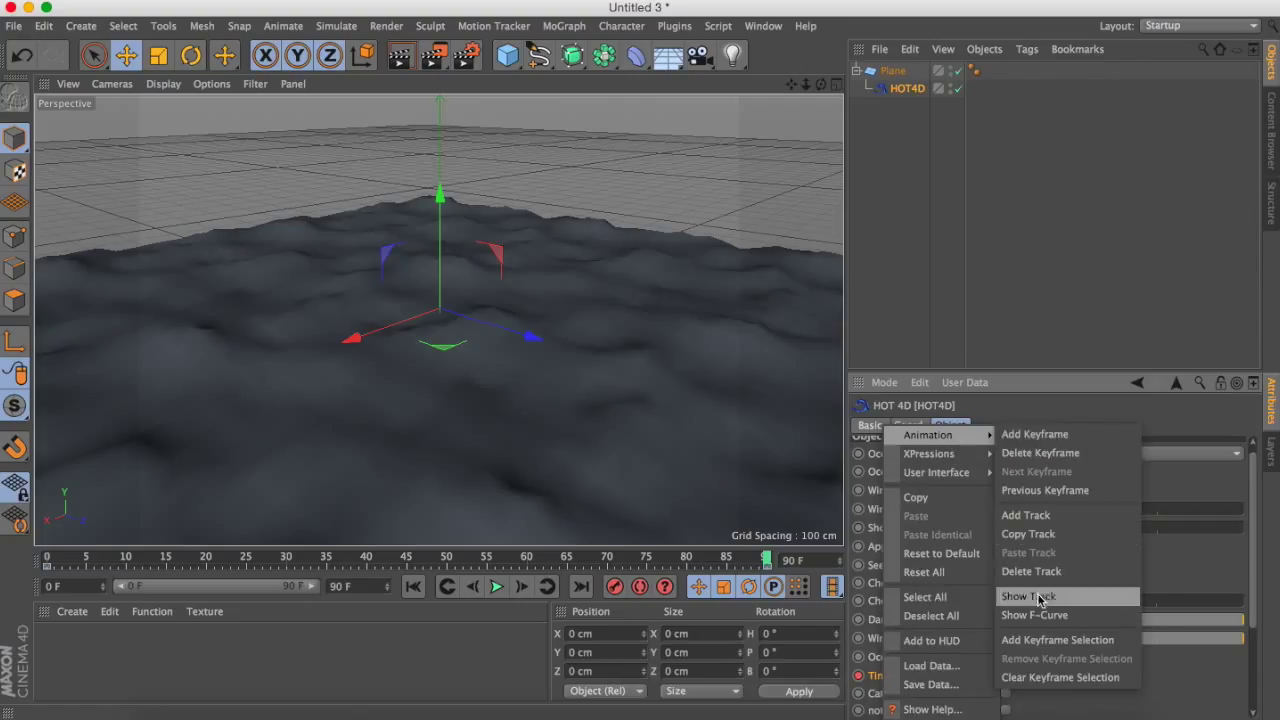
{"action": "left_click", "coordinate": [1100, 597]}
{"action": "left_click", "coordinate": [653, 268]}
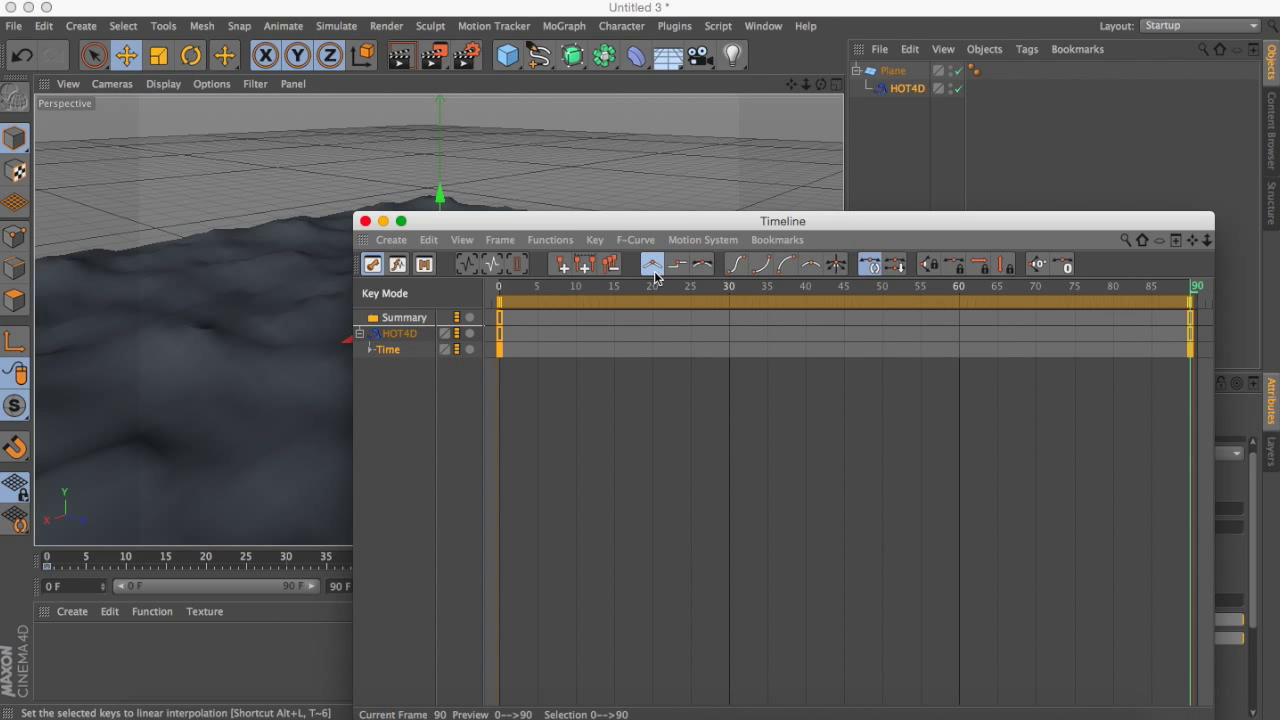
{"action": "key", "text": "super+w"}
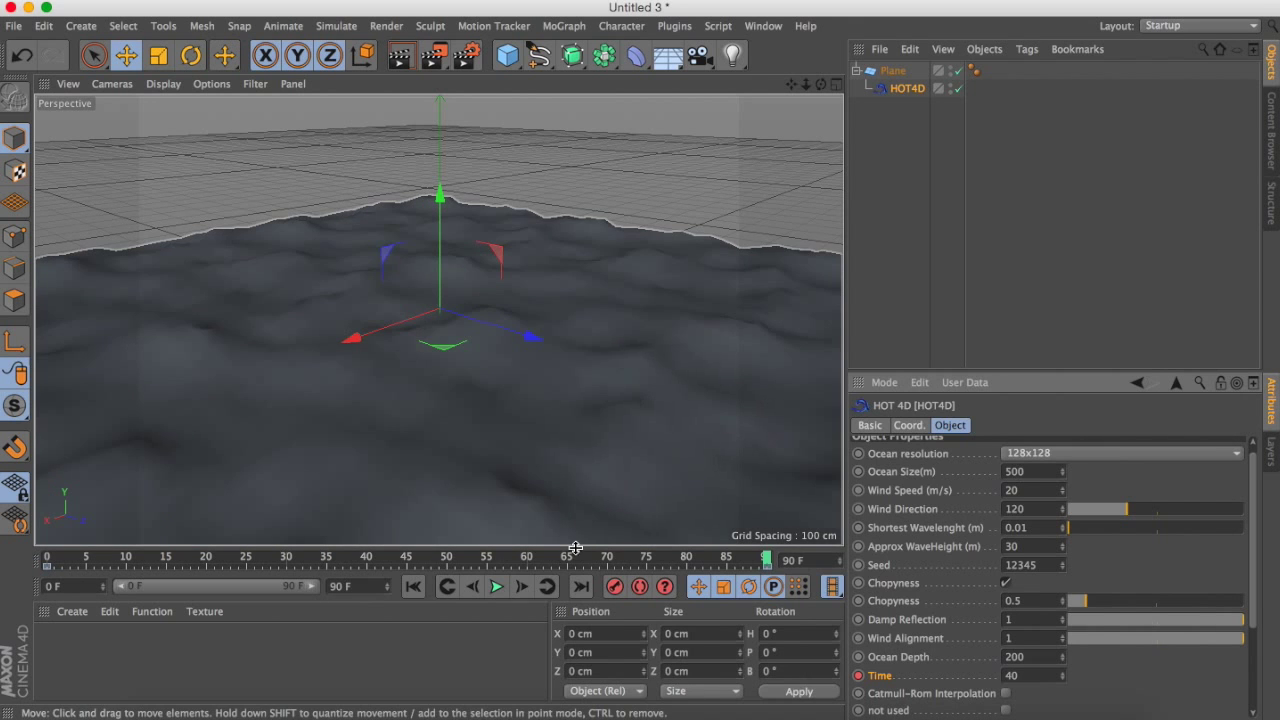
- Play the animation twice to preview the wave motion over the frame range
{"action": "left_click", "coordinate": [496, 586]}
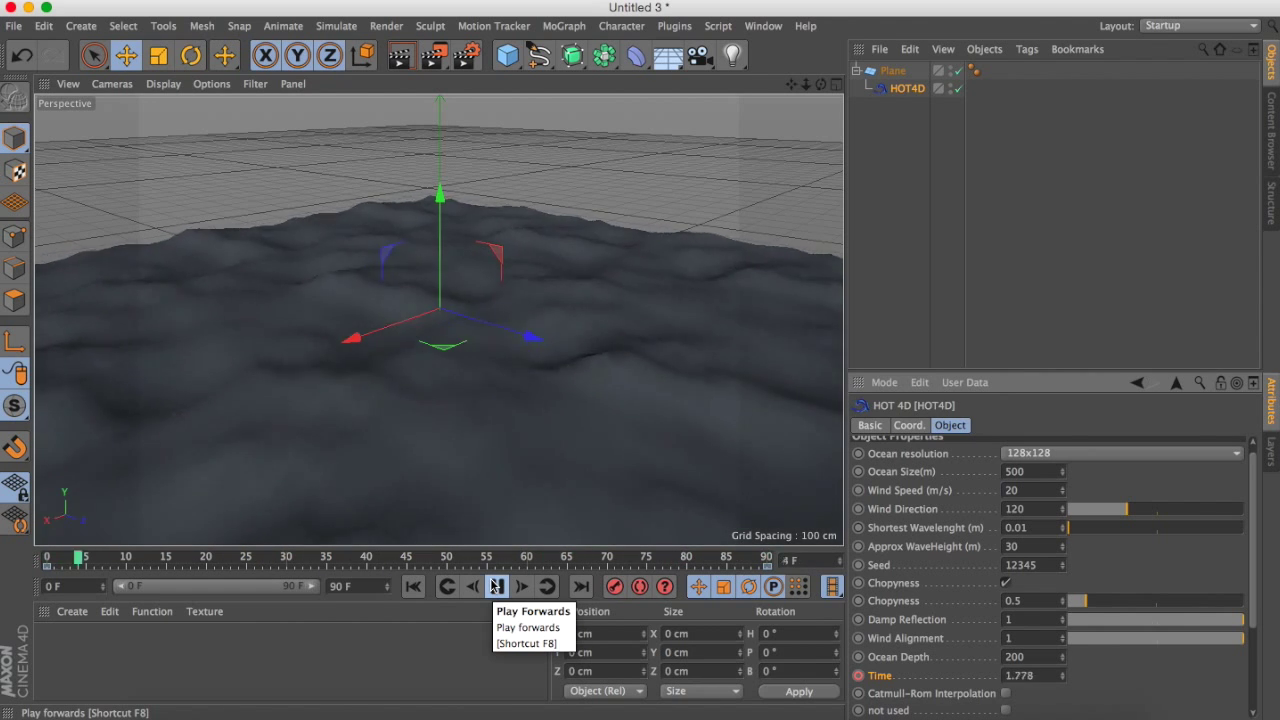
{"action": "left_click", "coordinate": [496, 586]}
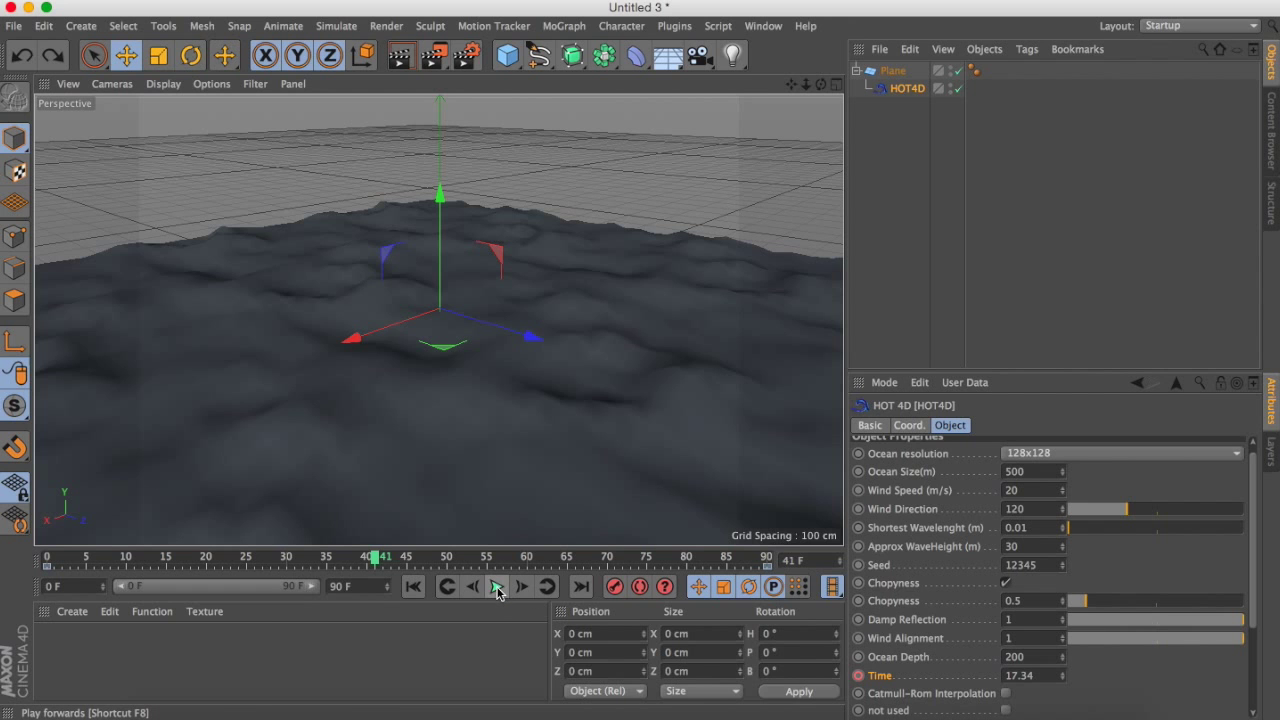
{"action": "left_click", "coordinate": [496, 586]}
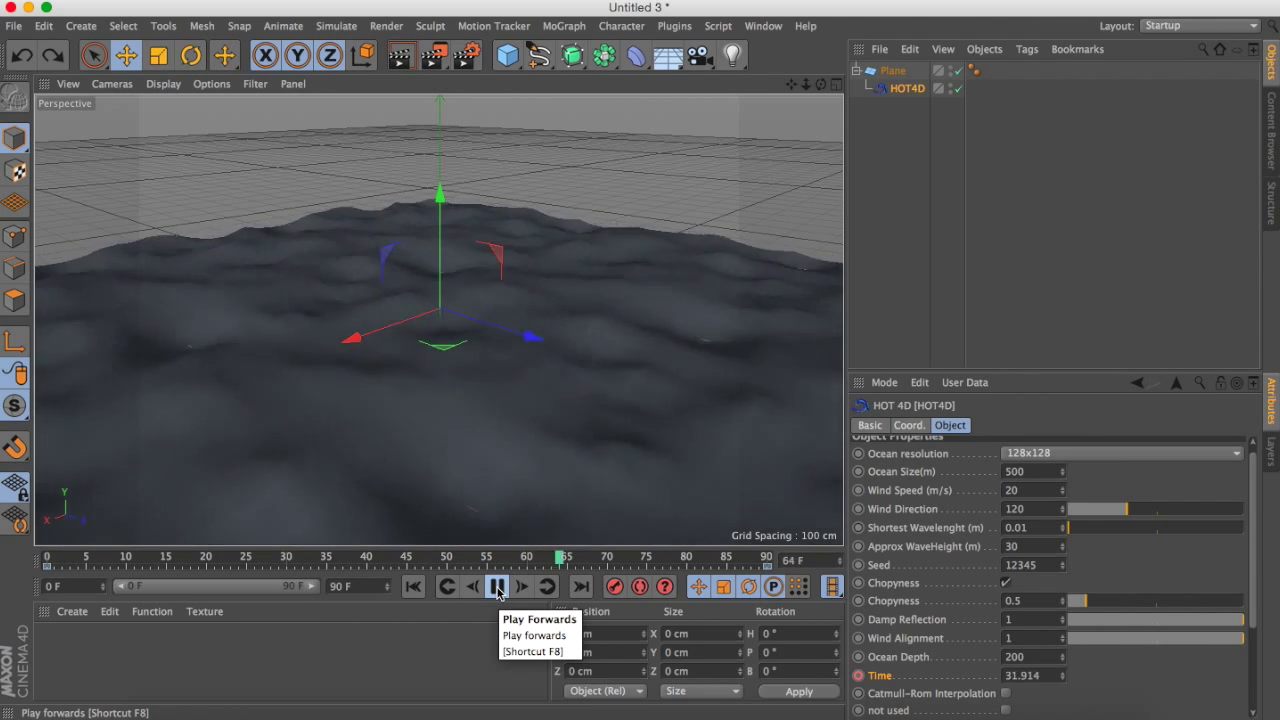
{"action": "left_click", "coordinate": [497, 587]}
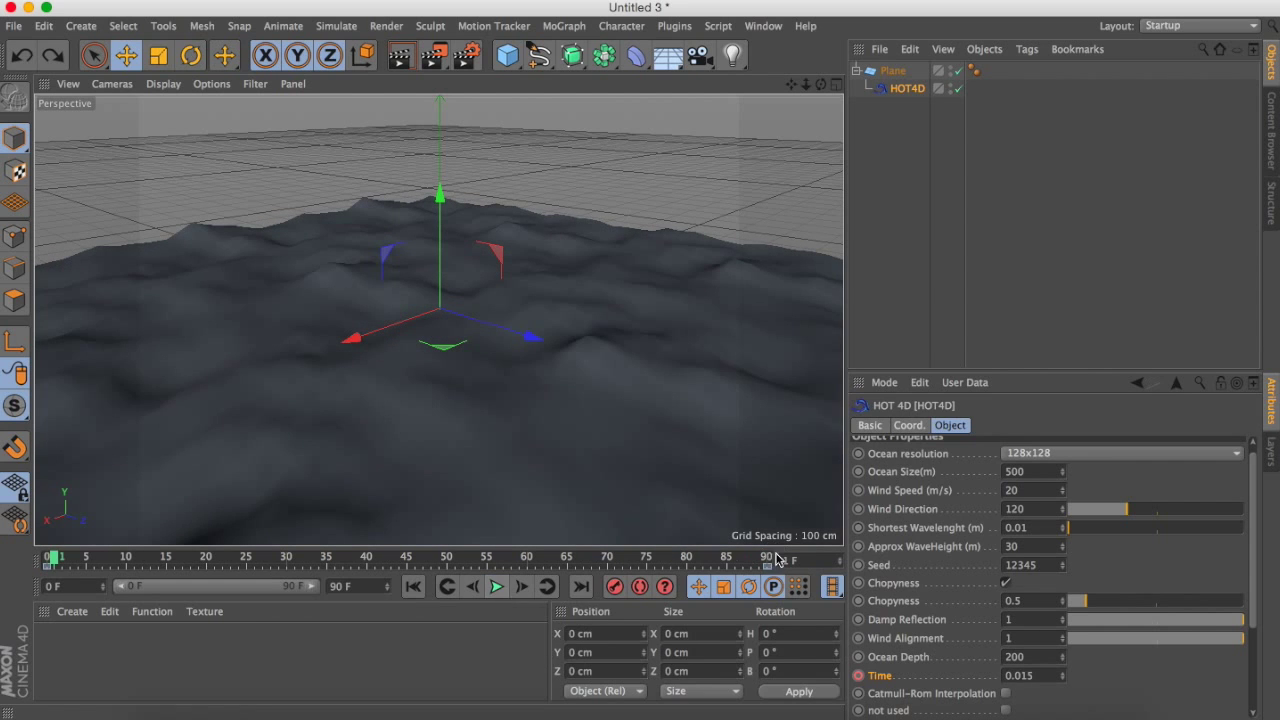
- Set the HOT4D Time parameter's animation to linear interpolation and play back the result
{"action": "right_click", "coordinate": [887, 681]}
{"action": "mouse_move", "coordinate": [934, 435]}
{"action": "left_click", "coordinate": [1068, 597]}
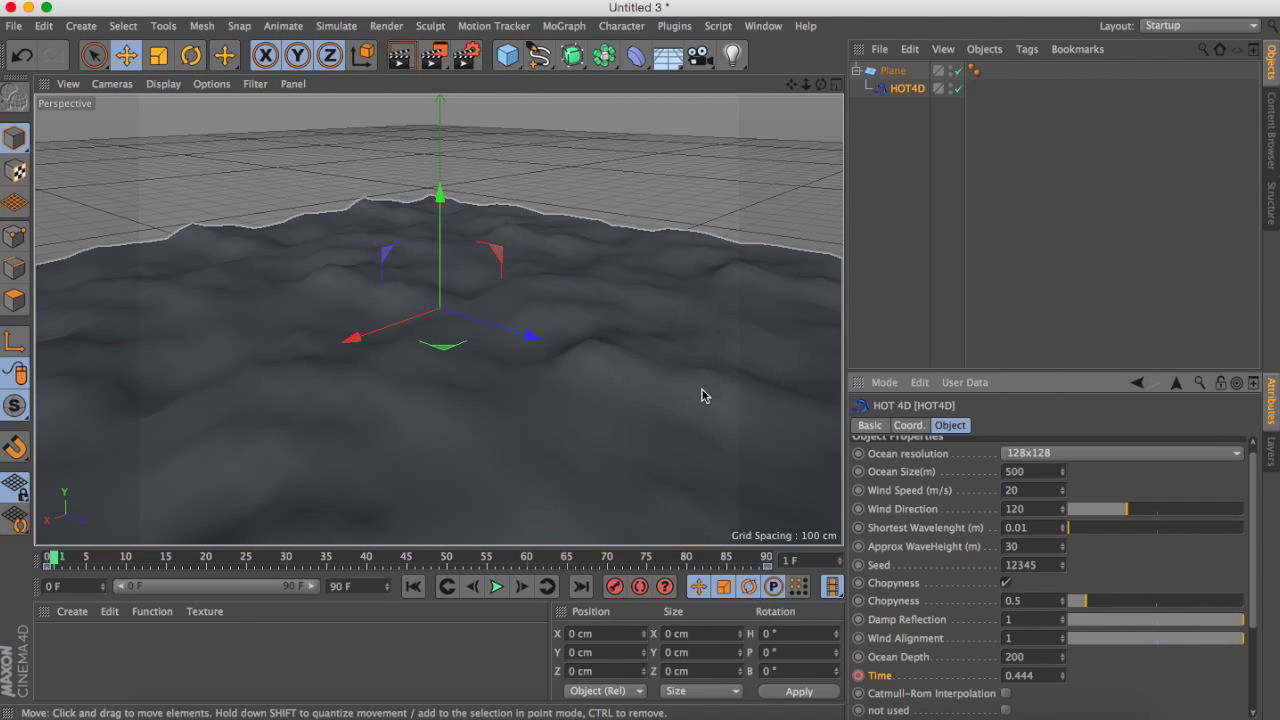
{"action": "left_click", "coordinate": [497, 587]}
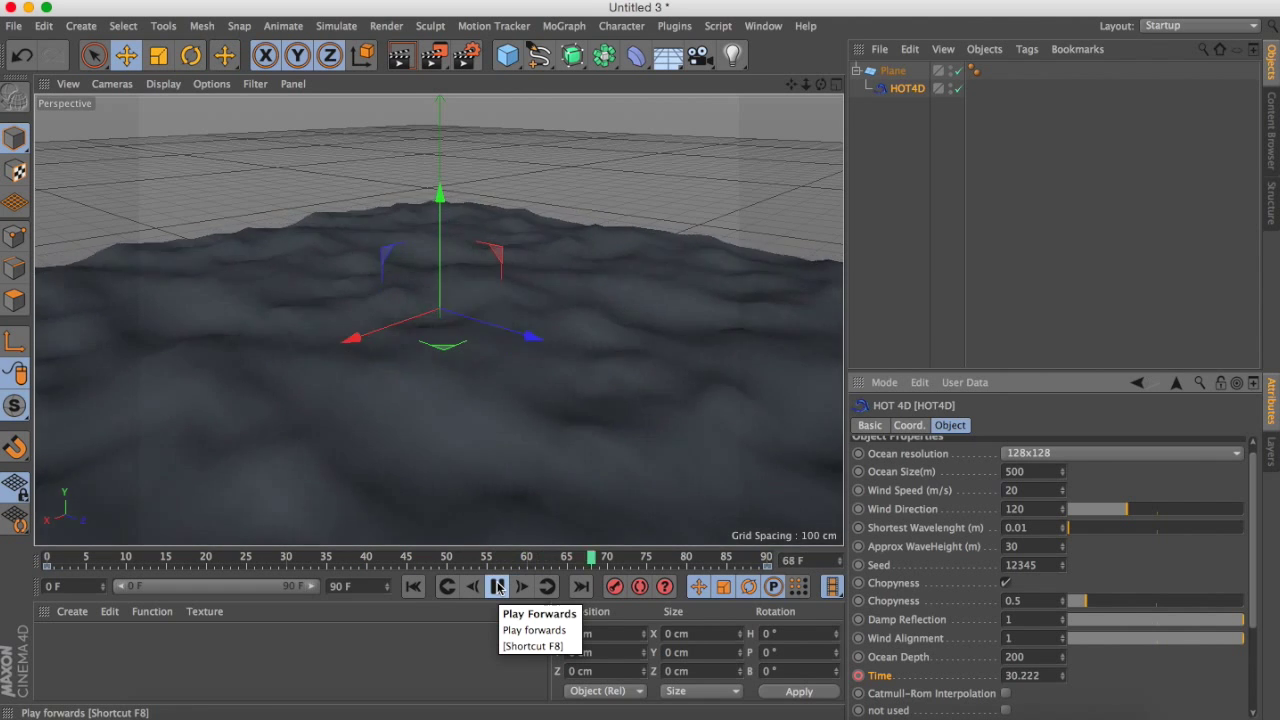
{"action": "left_click", "coordinate": [497, 587]}
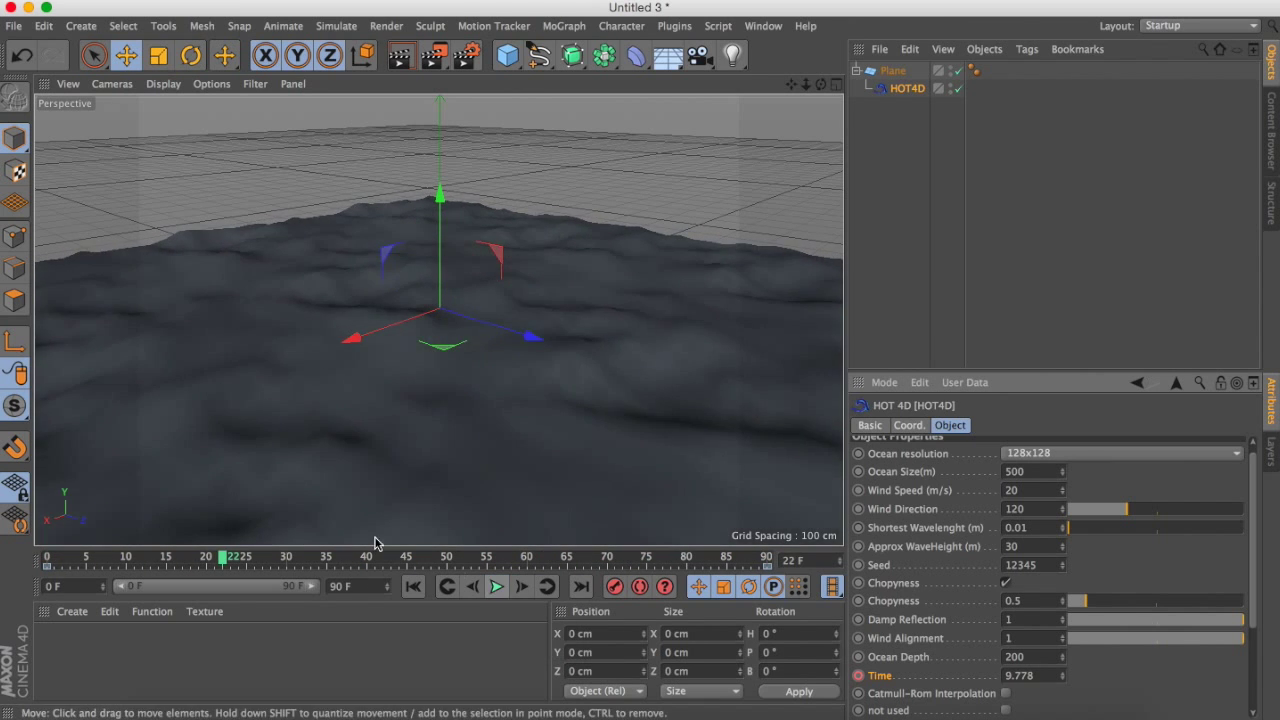
- Go to frame 90, keyframe the HOT4D Time value at 30, and play back the slower waves
{"action": "left_click", "coordinate": [473, 587]}
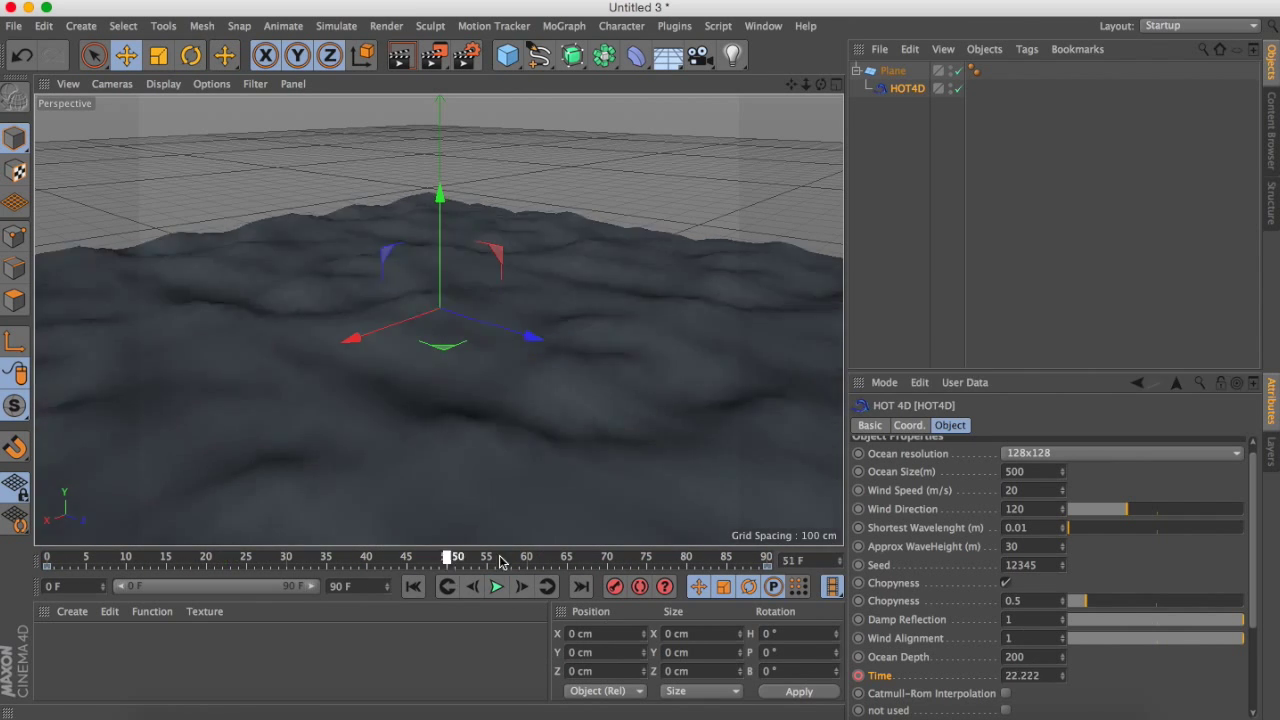
{"action": "left_click", "coordinate": [1043, 678]}
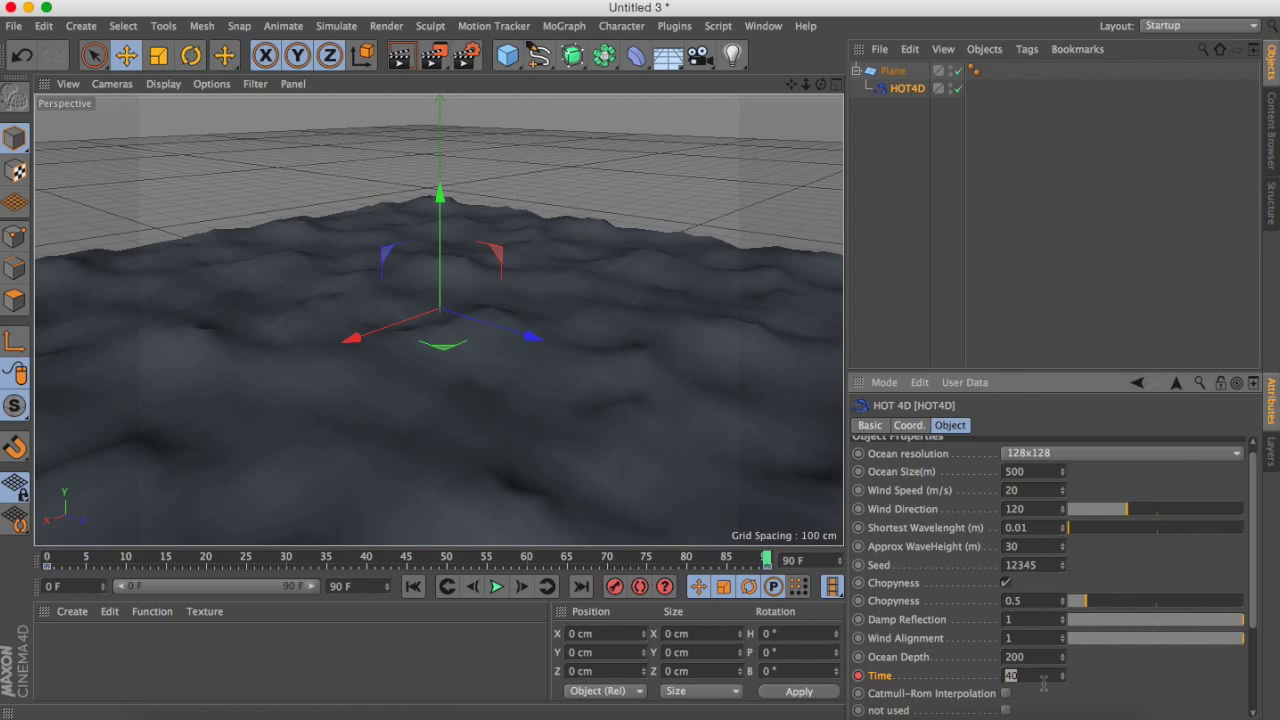
{"action": "type", "text": "30"}
{"action": "key", "text": "Return"}
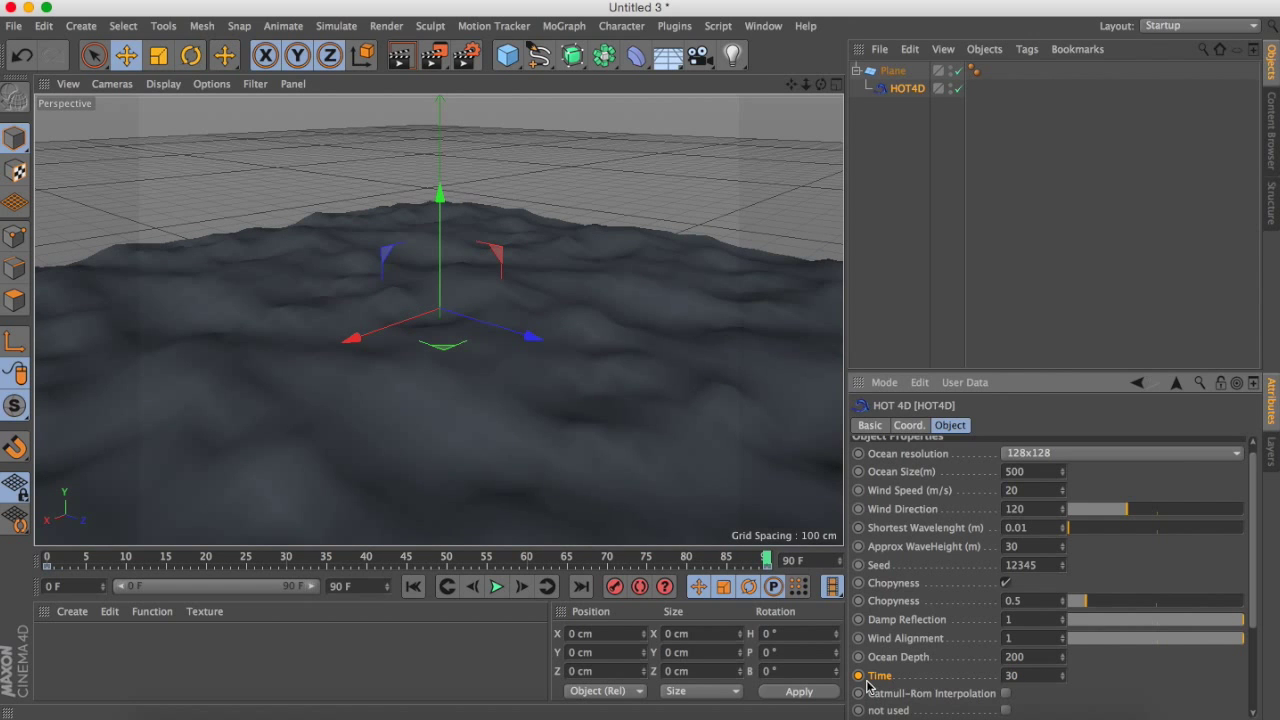
{"action": "left_click", "coordinate": [495, 587]}
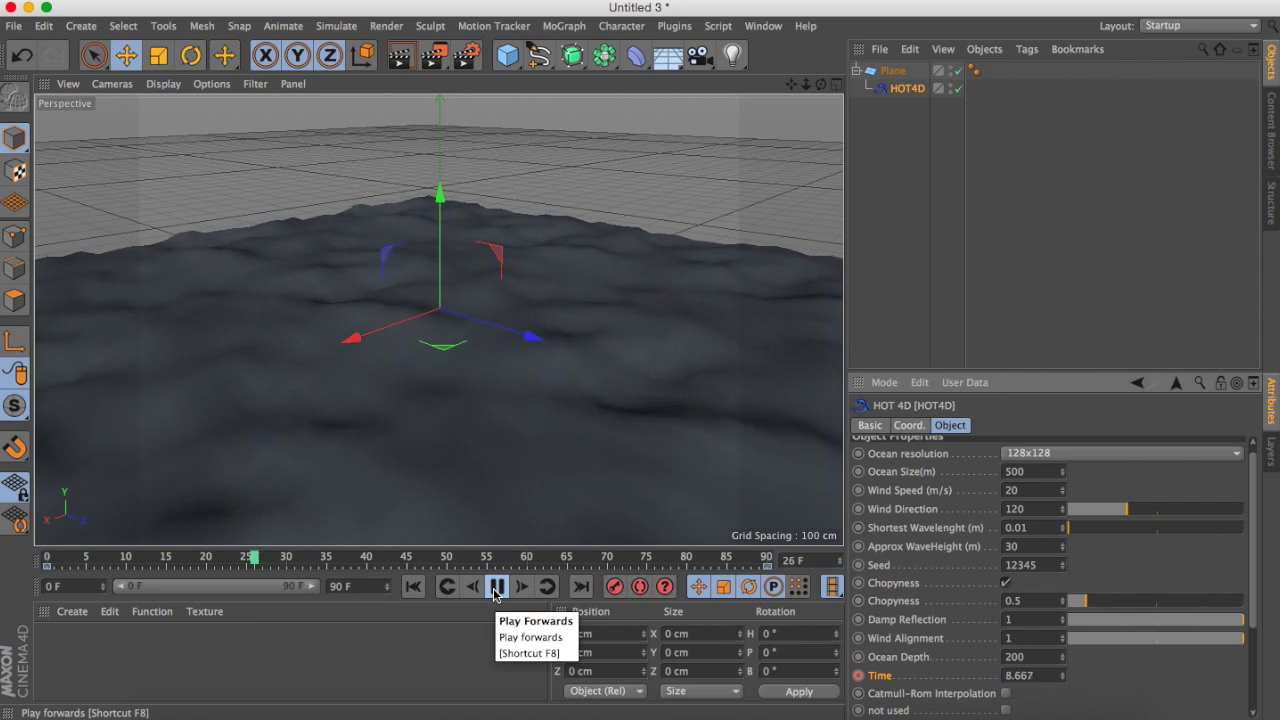
{"action": "left_click", "coordinate": [495, 587]}
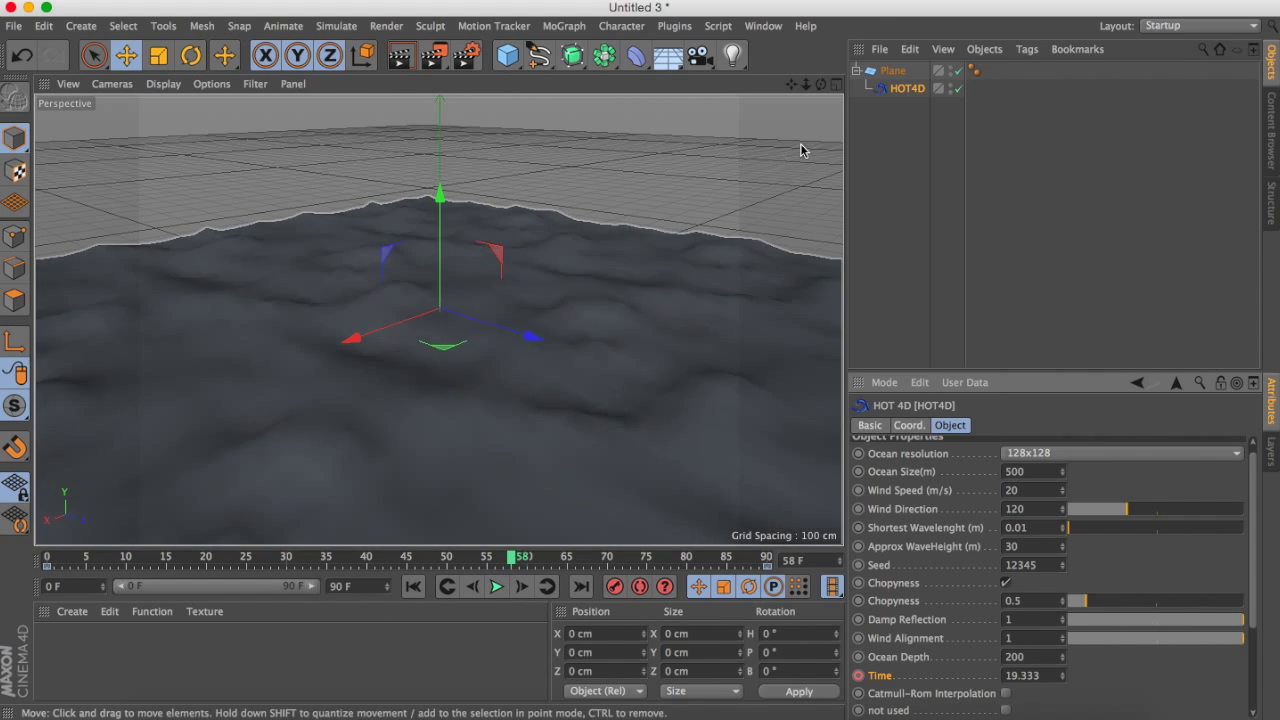
- Set the HOT4D wind direction to 177 and the wind speed to 19 m/s
{"action": "left_click", "coordinate": [857, 137]}
{"action": "left_click", "coordinate": [893, 70]}
{"action": "left_click", "coordinate": [907, 88]}
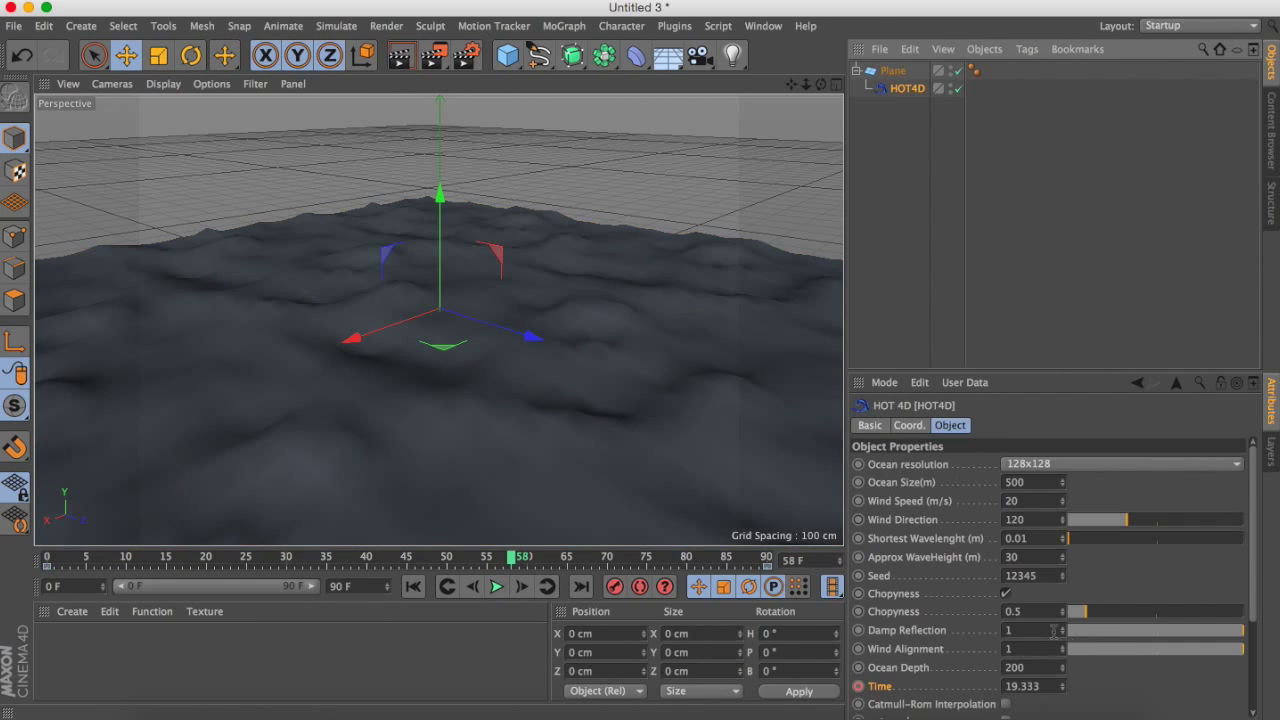
{"action": "scroll", "coordinate": [985, 645], "scroll_direction": "down", "scroll_amount": 1}
{"action": "scroll", "coordinate": [985, 645], "scroll_direction": "down", "scroll_amount": 3}
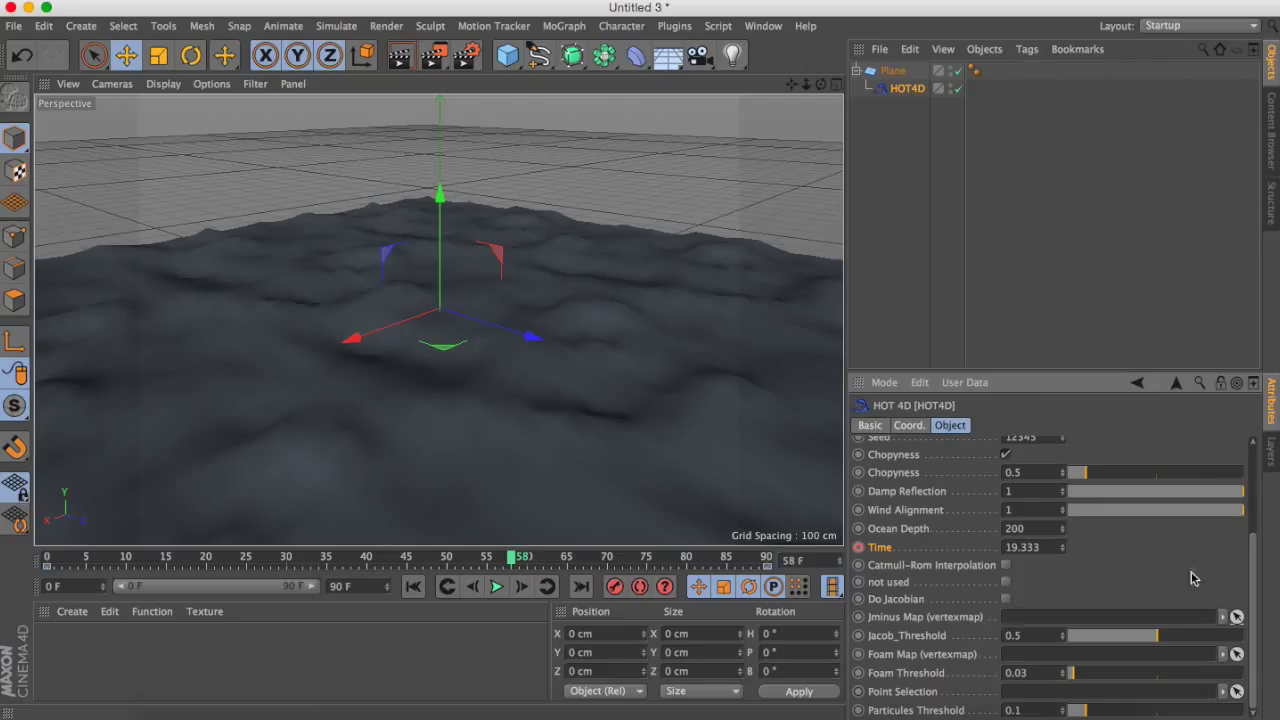
{"action": "scroll", "coordinate": [1195, 580], "scroll_direction": "up", "scroll_amount": 3}
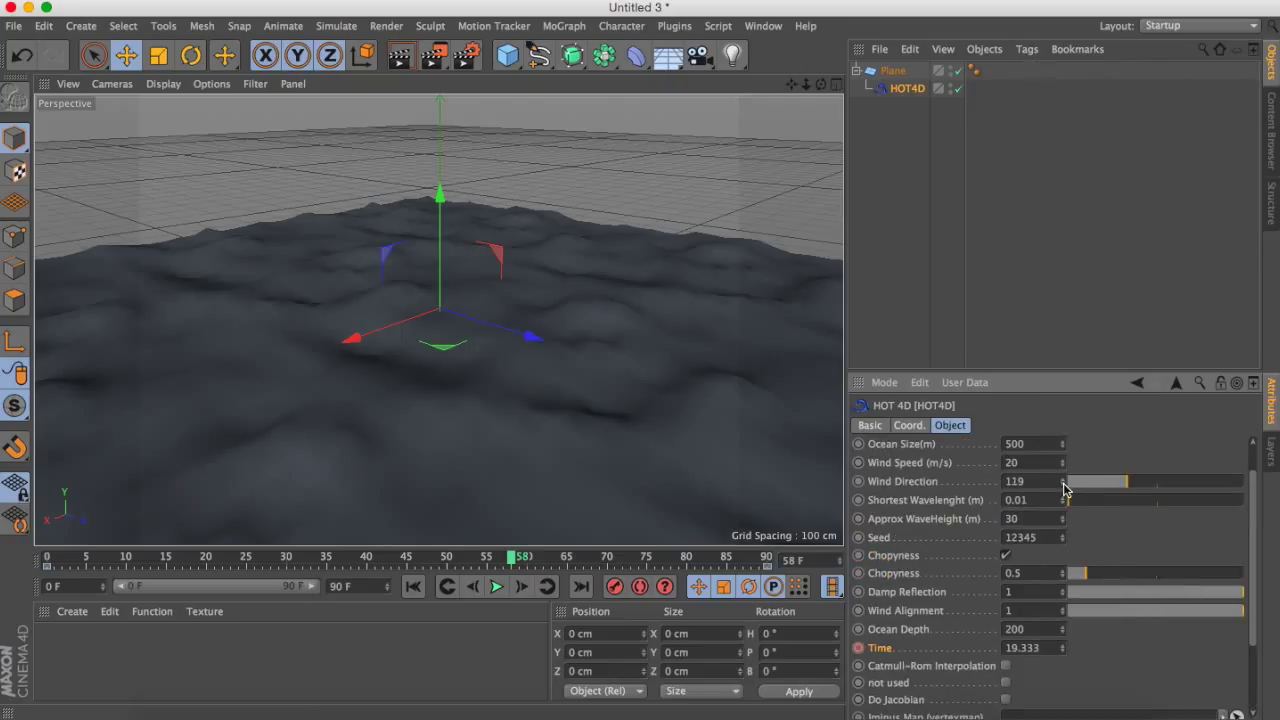
{"action": "left_click_drag", "start_coordinate": [1135, 481], "coordinate": [1156, 481]}
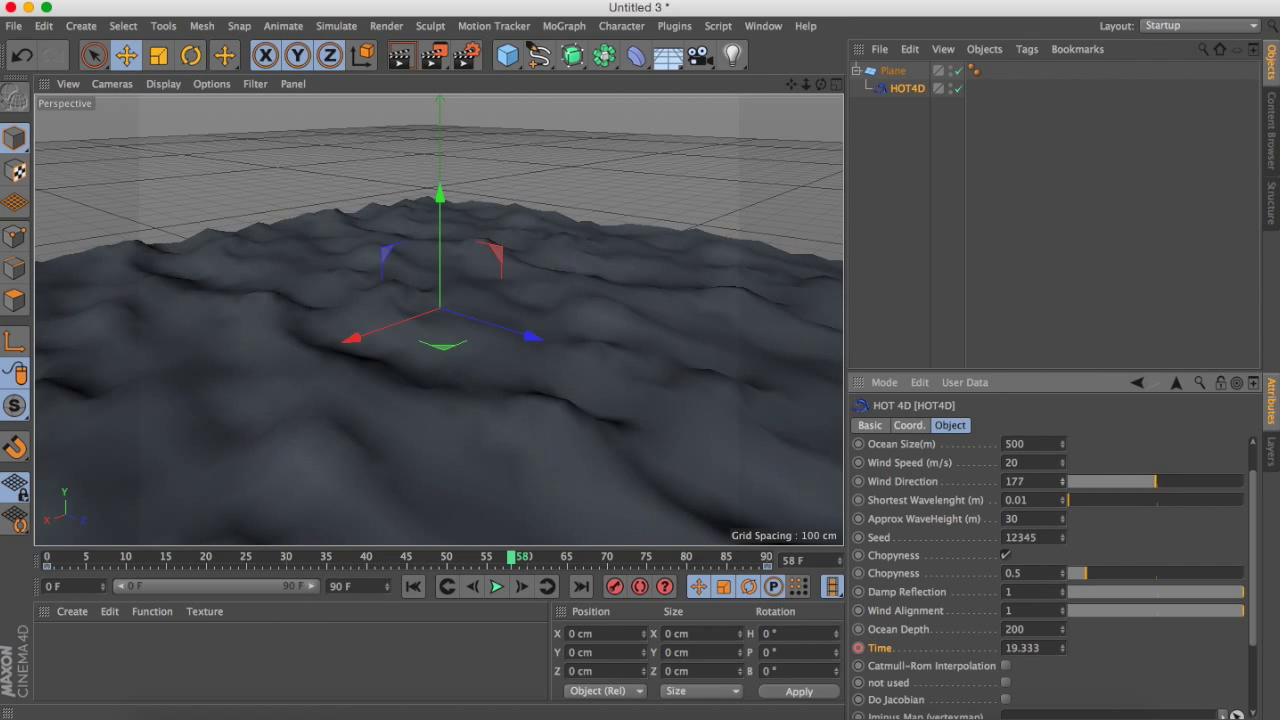
{"action": "mouse_move", "coordinate": [1062, 462]}
{"action": "left_mouse_down"}
{"action": "mouse_move", "coordinate": [1062, 482]}
{"action": "mouse_move", "coordinate": [1062, 450]}
{"action": "left_mouse_up"}
- Try a HOT4D ocean size of 1000 m and play back the animation
{"action": "left_click_drag", "start_coordinate": [1062, 443], "coordinate": [1028, 462]}
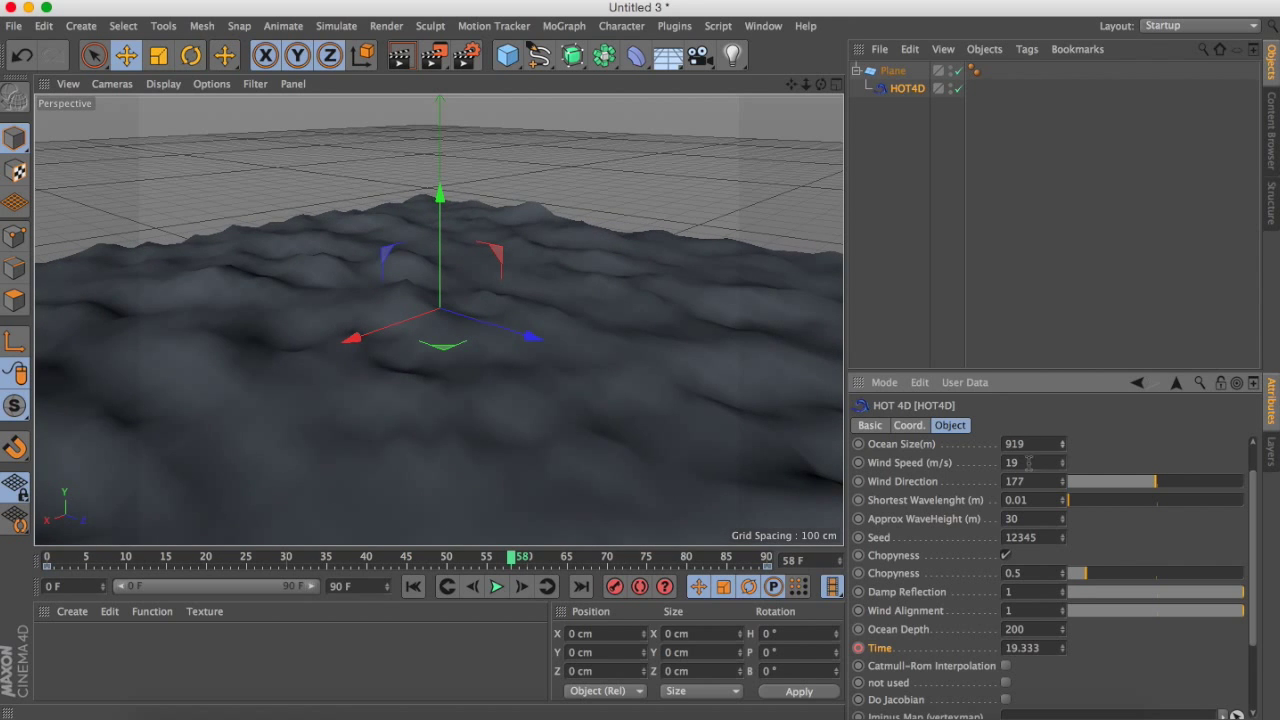
{"action": "double_click", "coordinate": [1006, 443]}
{"action": "type", "text": "1000"}
{"action": "left_click", "coordinate": [497, 587]}
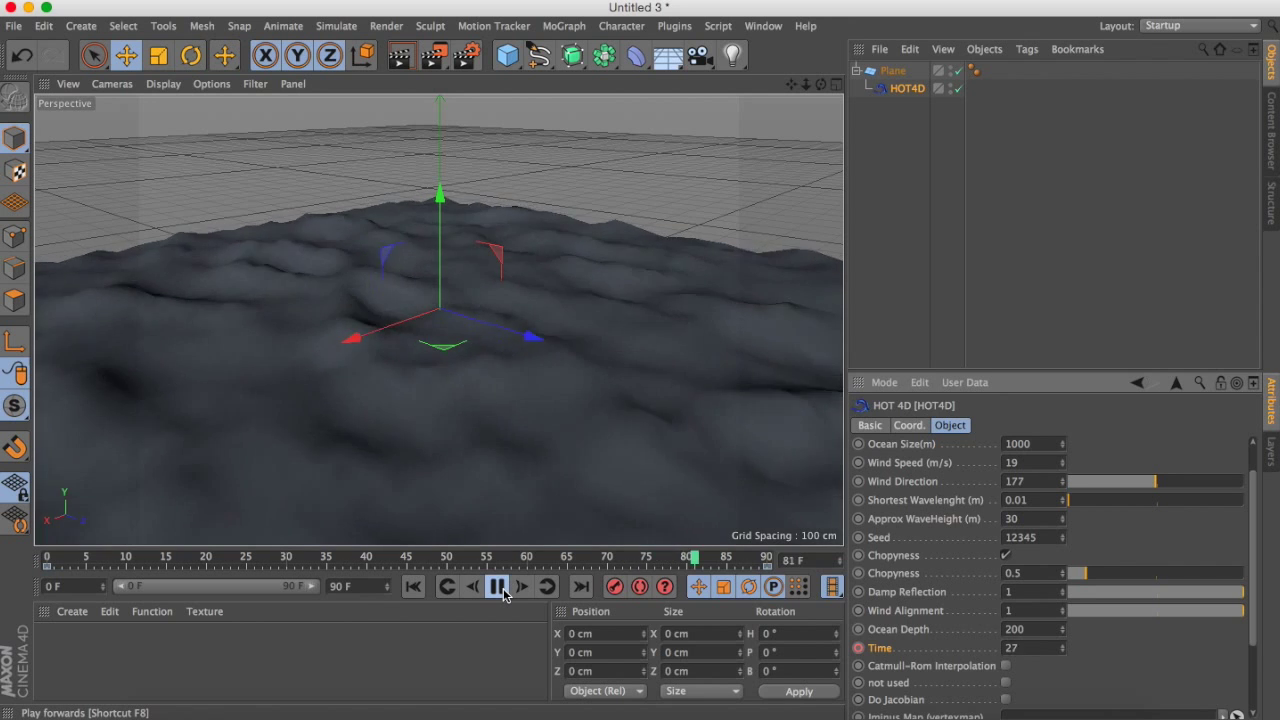
{"action": "left_click", "coordinate": [499, 588]}
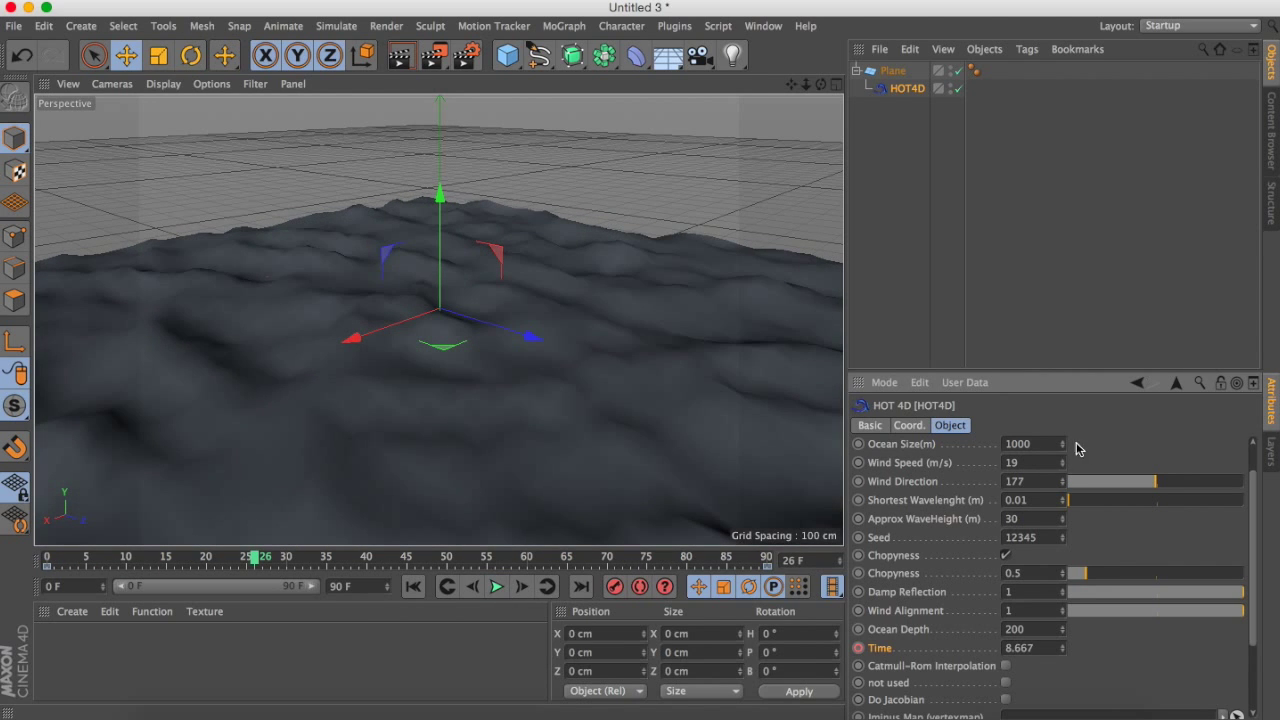
- Increase the HOT4D ocean size to about 2816 m and play back the animation
{"action": "left_click_drag", "start_coordinate": [1062, 443], "coordinate": [1130, 443]}
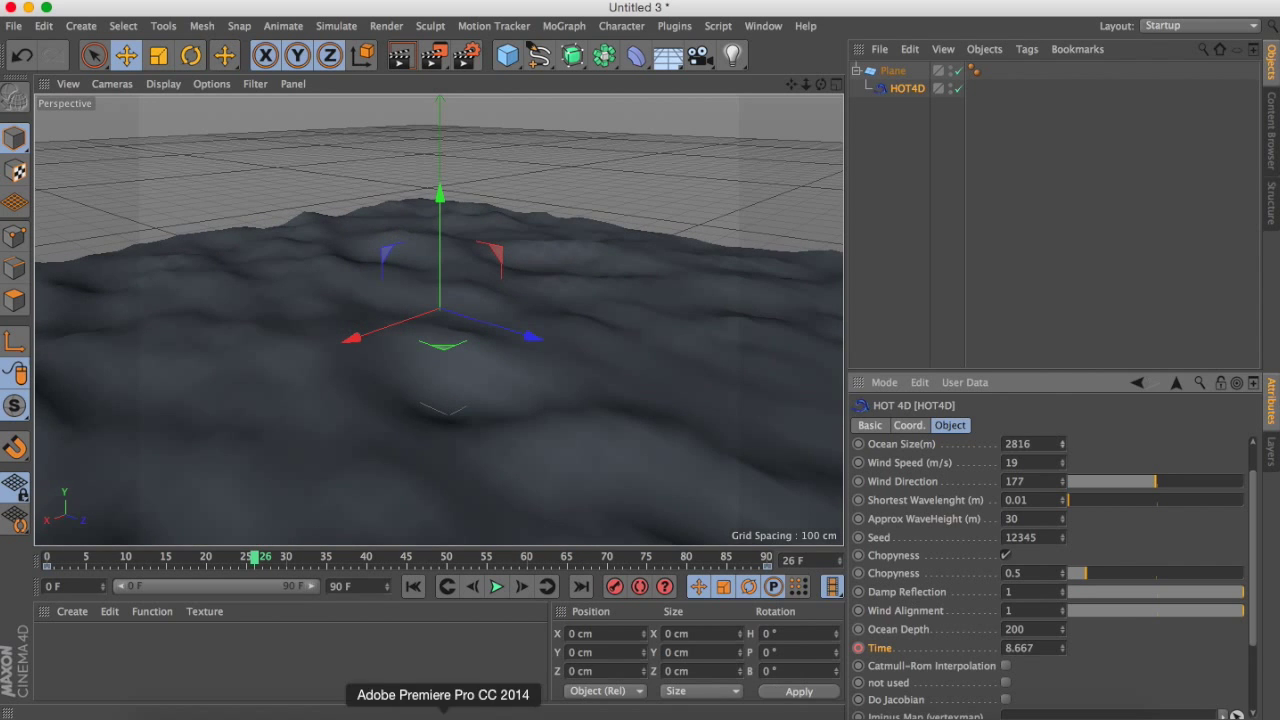
{"action": "left_click", "coordinate": [492, 588]}
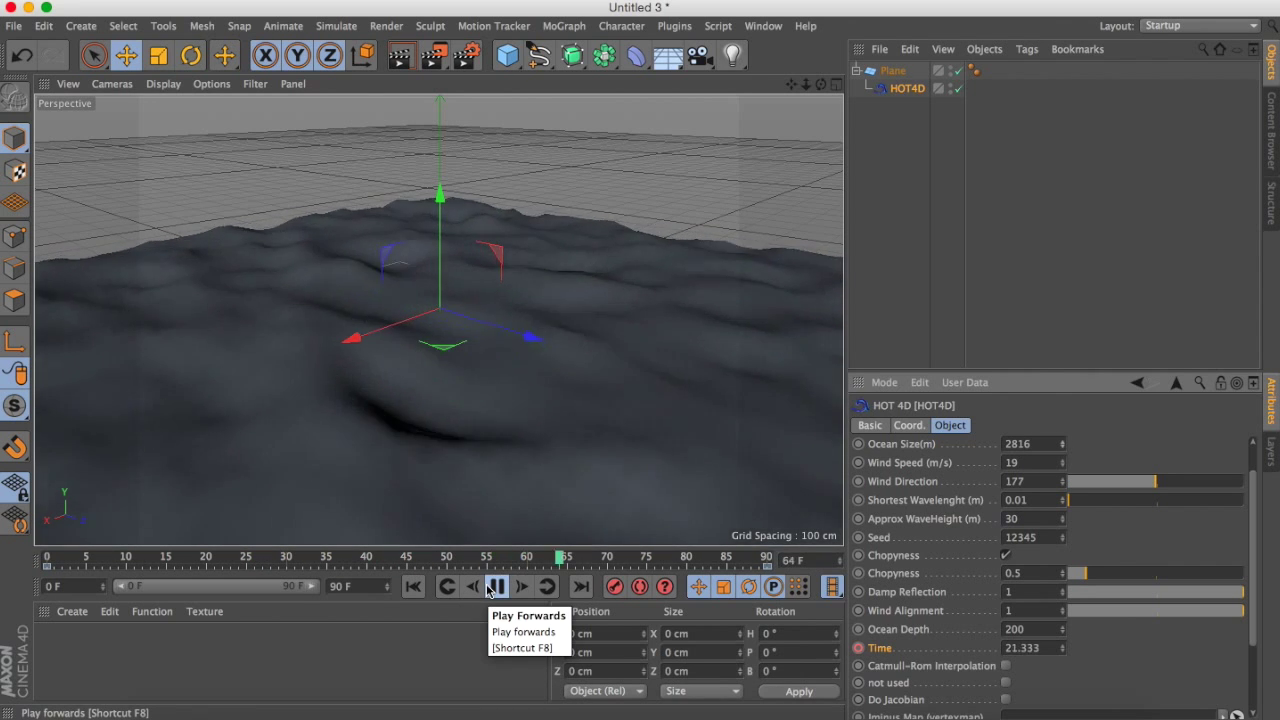
{"action": "left_click", "coordinate": [492, 587]}
- Go to frame 90, keyframe the HOT4D Time value at 20, and play back the animation
{"action": "left_click", "coordinate": [766, 560]}
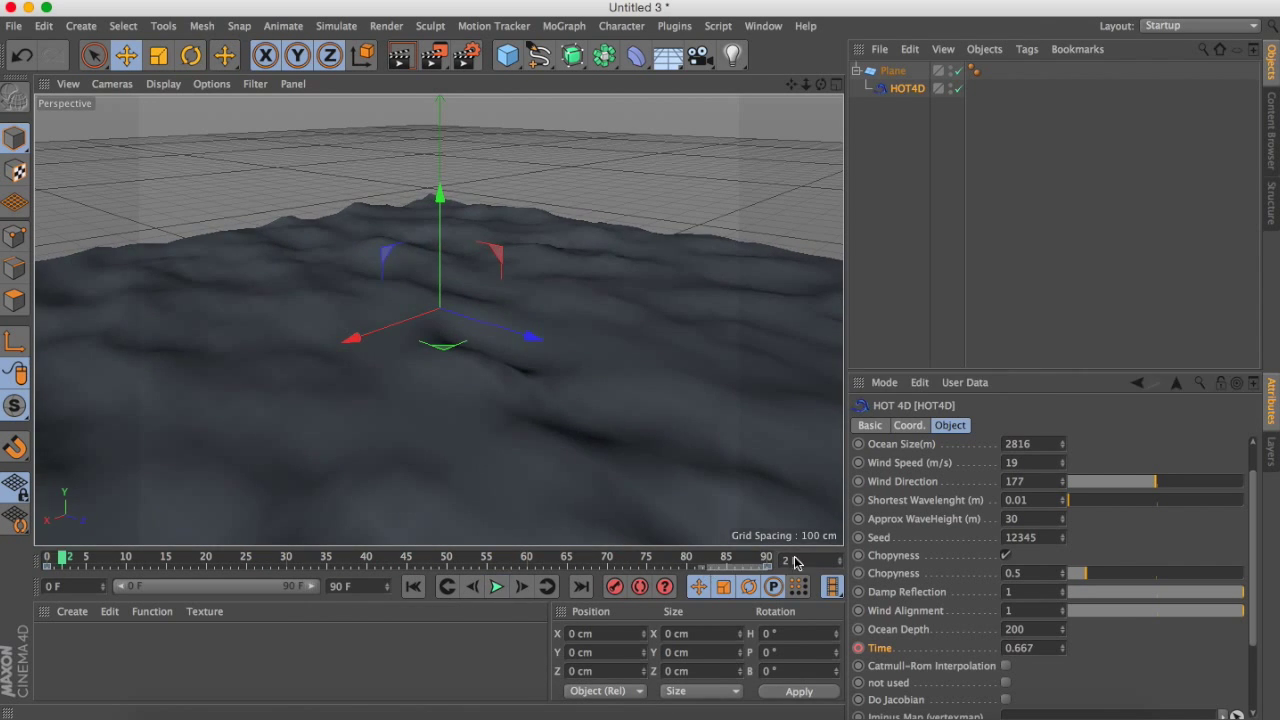
{"action": "left_click", "coordinate": [766, 562]}
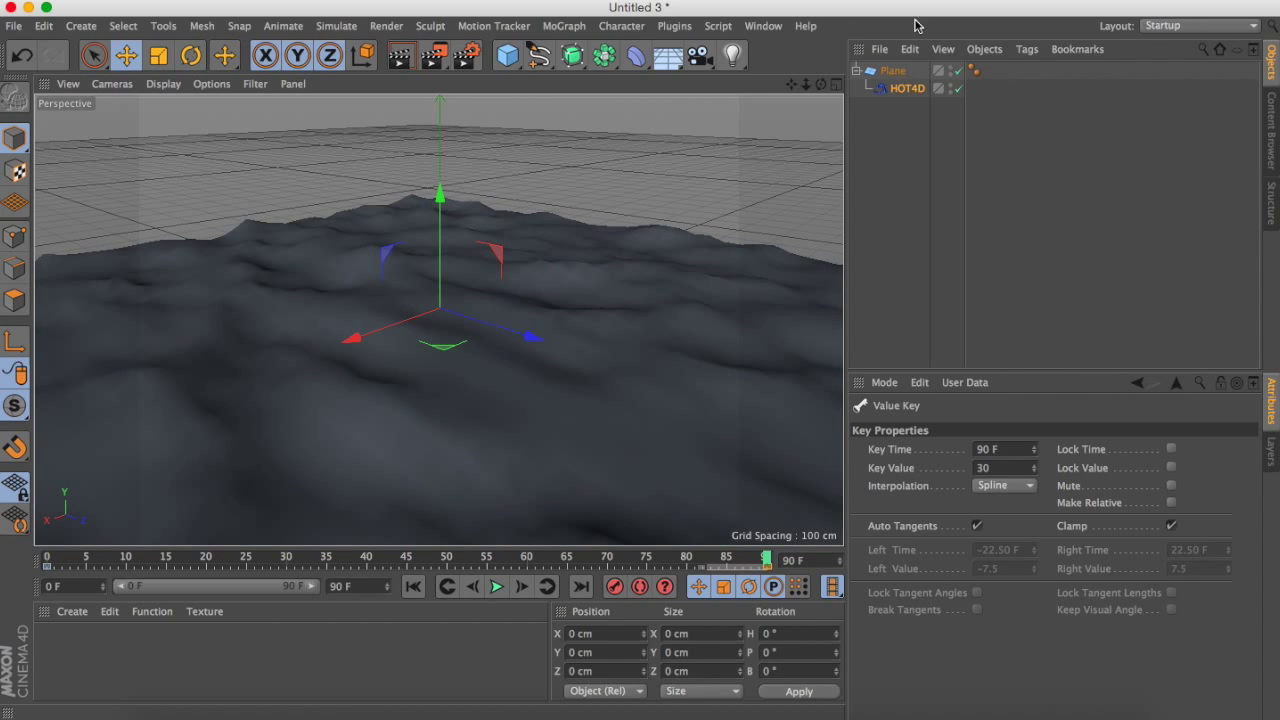
{"action": "left_click", "coordinate": [893, 70]}
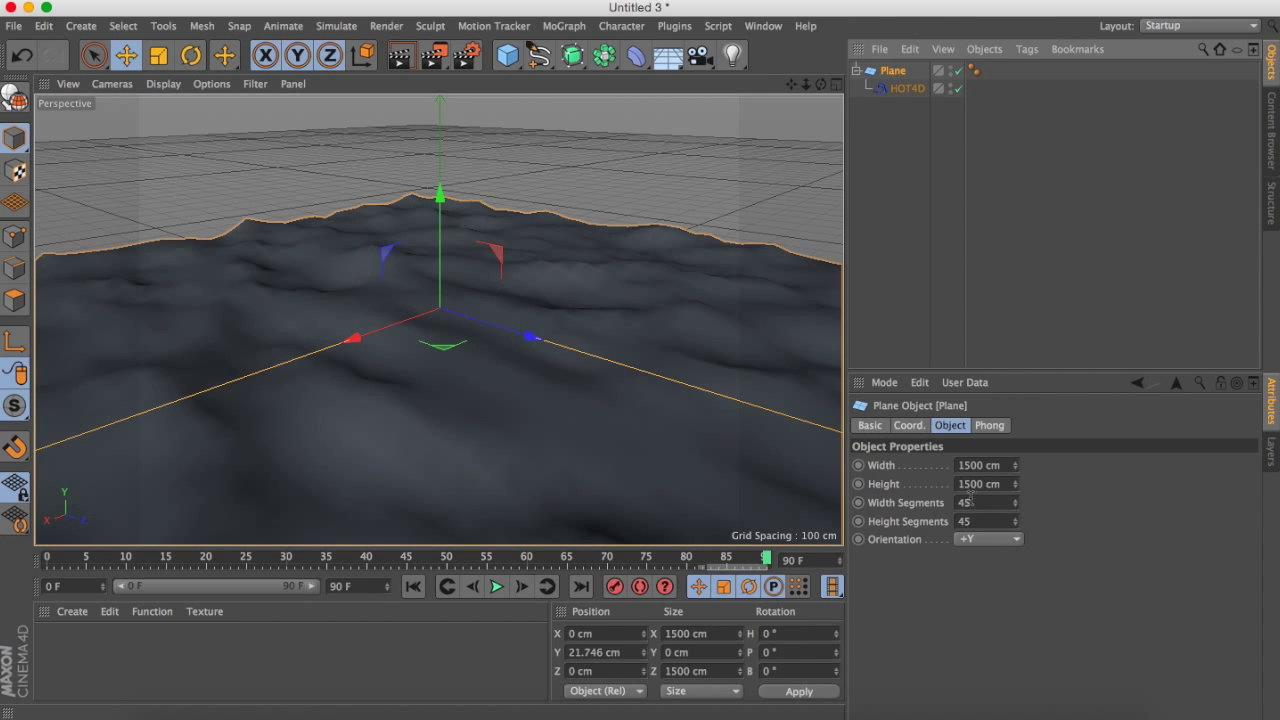
{"action": "left_click", "coordinate": [900, 88]}
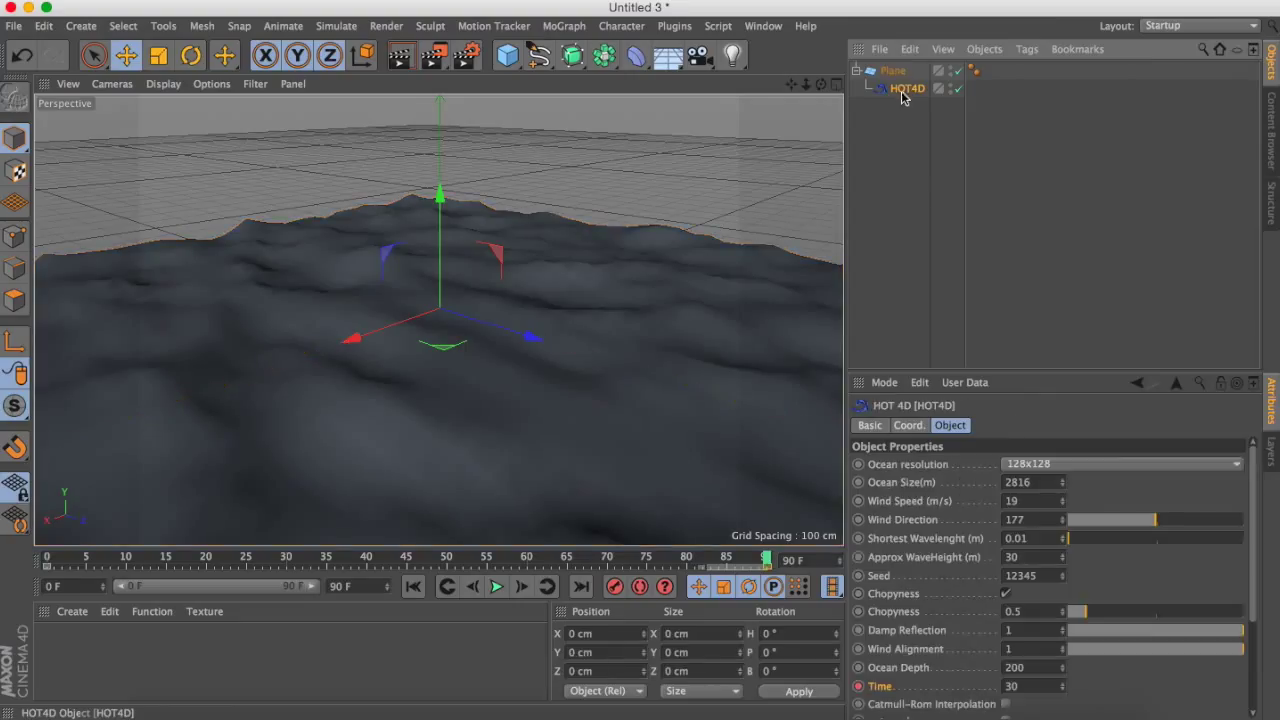
{"action": "scroll", "coordinate": [965, 682], "scroll_direction": "down", "scroll_amount": 1}
{"action": "scroll", "coordinate": [965, 682], "scroll_direction": "down", "scroll_amount": 1}
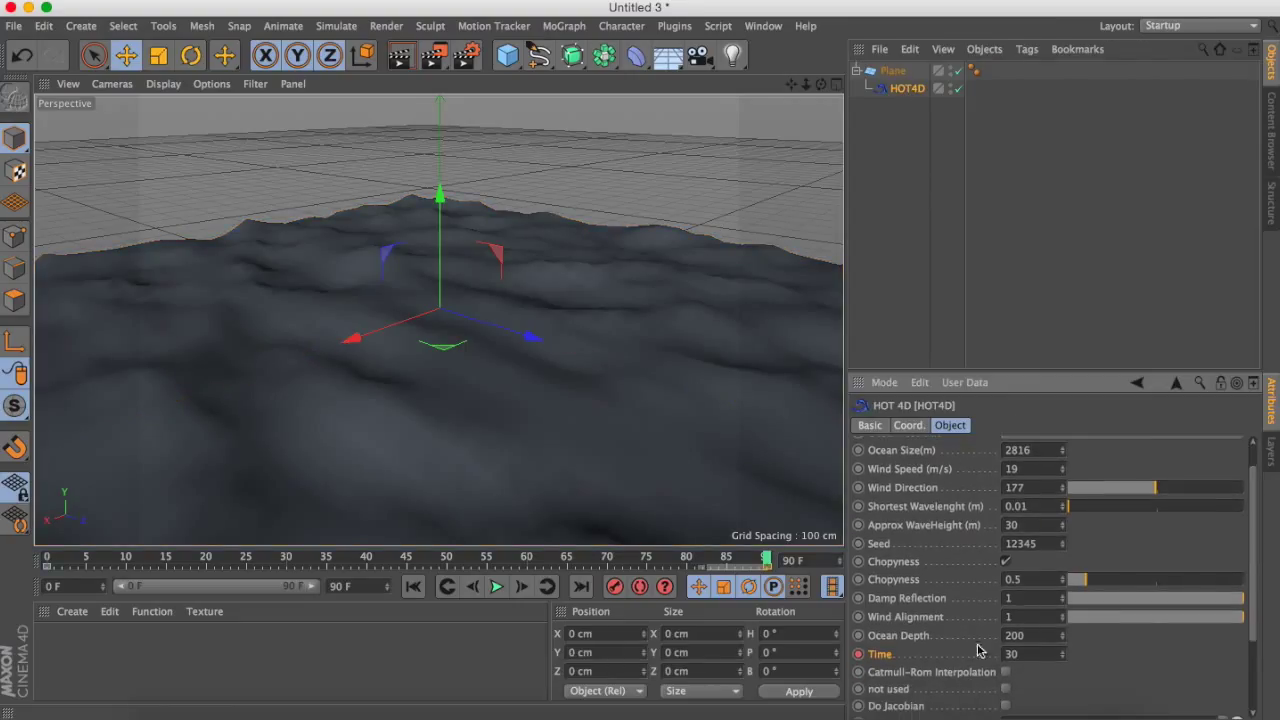
{"action": "left_click", "coordinate": [1033, 655]}
{"action": "type", "text": "20"}
{"action": "key", "text": "Return"}
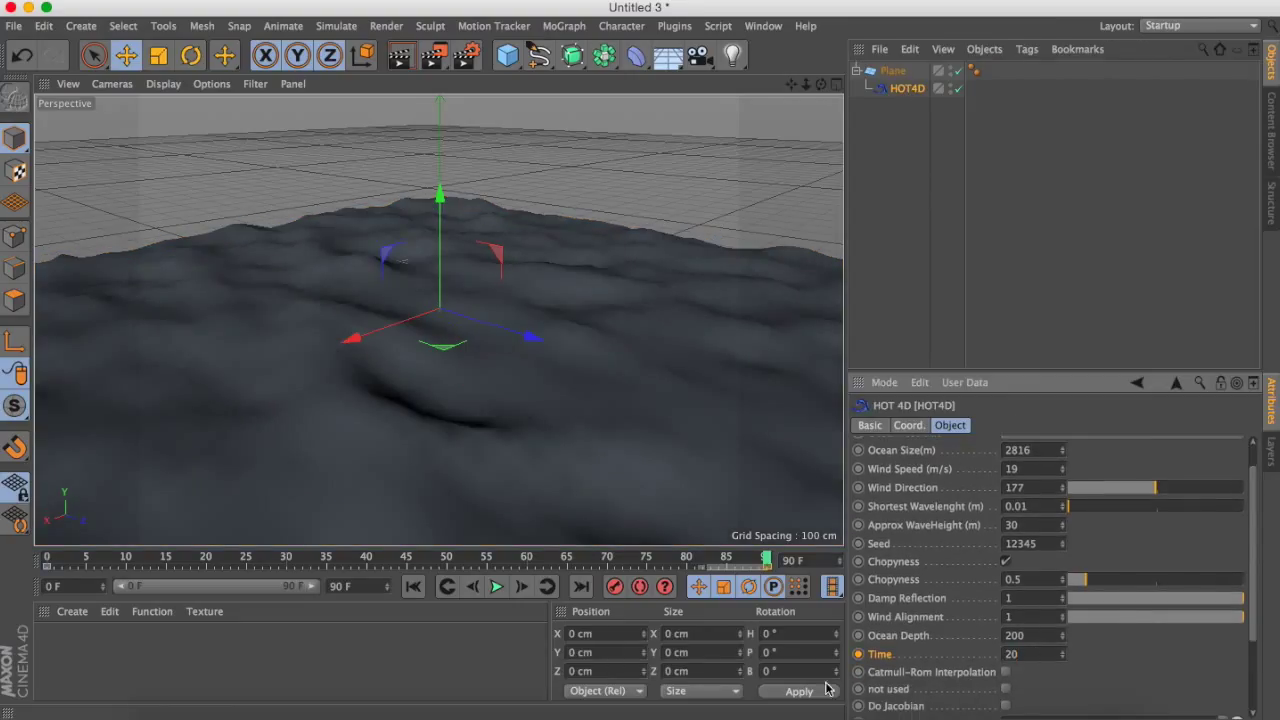
{"action": "left_click", "coordinate": [496, 587]}
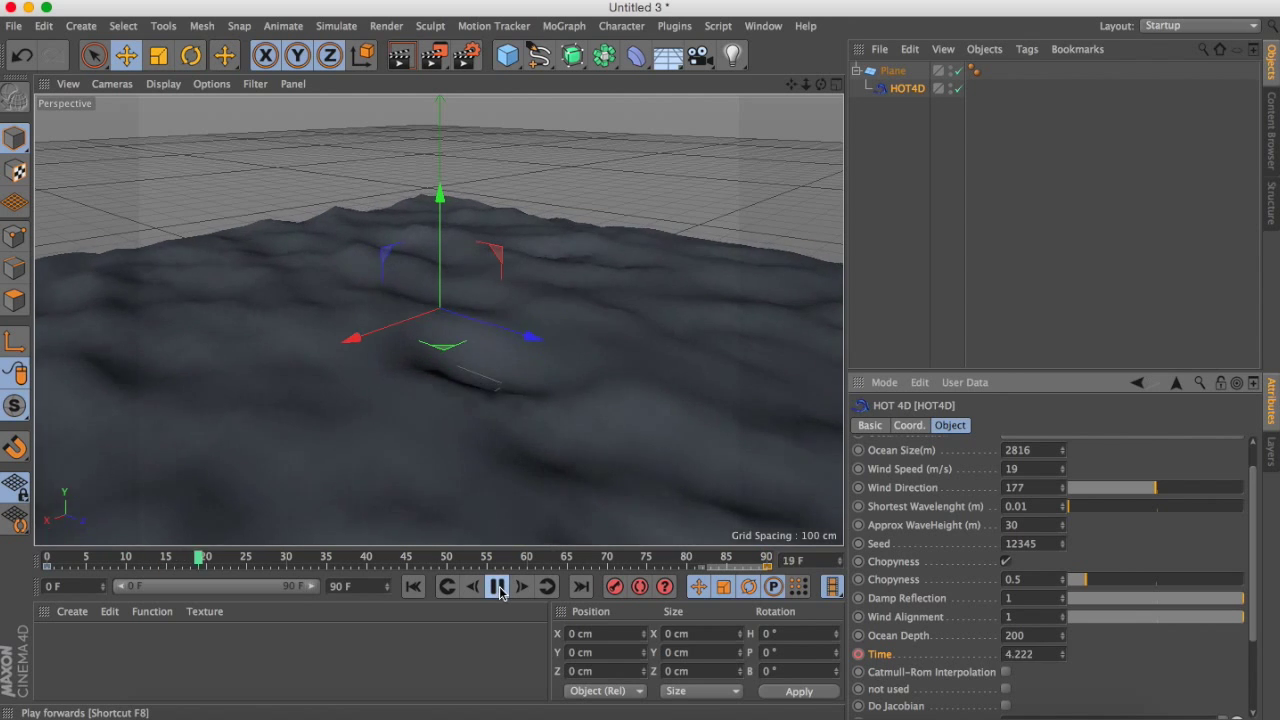
{"action": "left_click", "coordinate": [498, 587]}
- Return to frame 90 and keyframe the HOT4D Time value at 30
{"action": "left_click", "coordinate": [614, 587]}
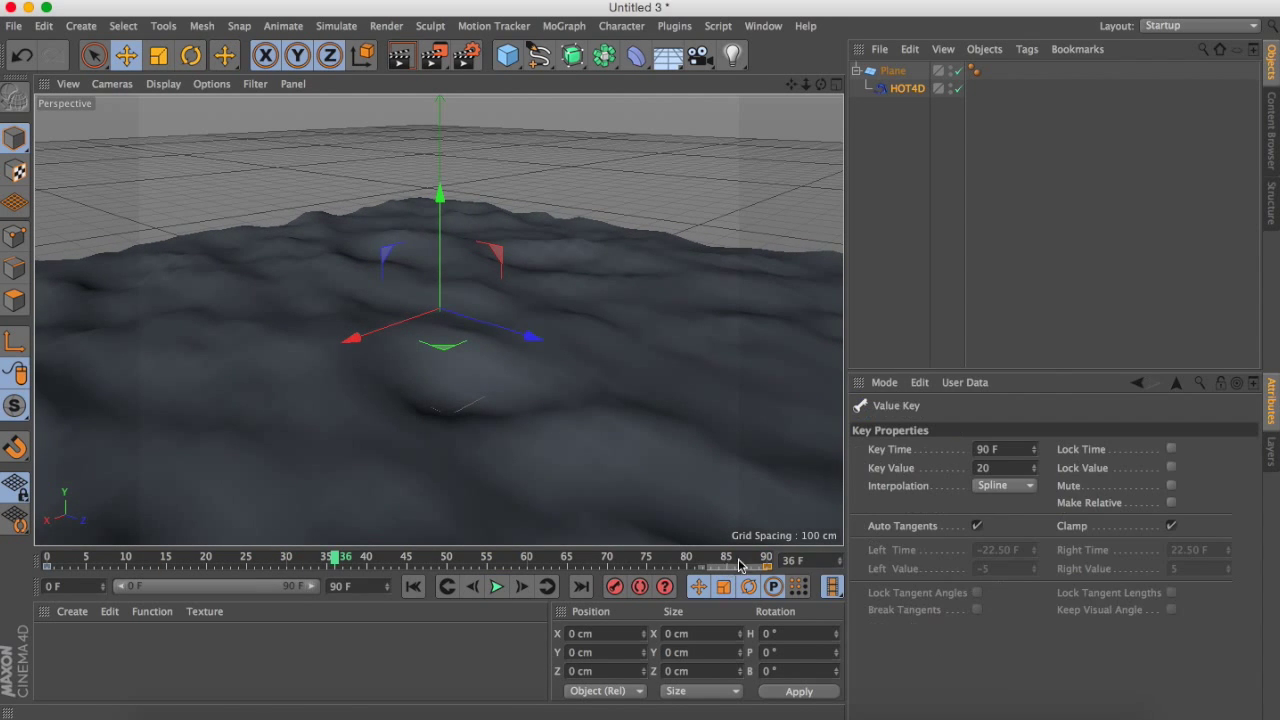
{"action": "left_click_drag", "start_coordinate": [735, 560], "coordinate": [898, 575]}
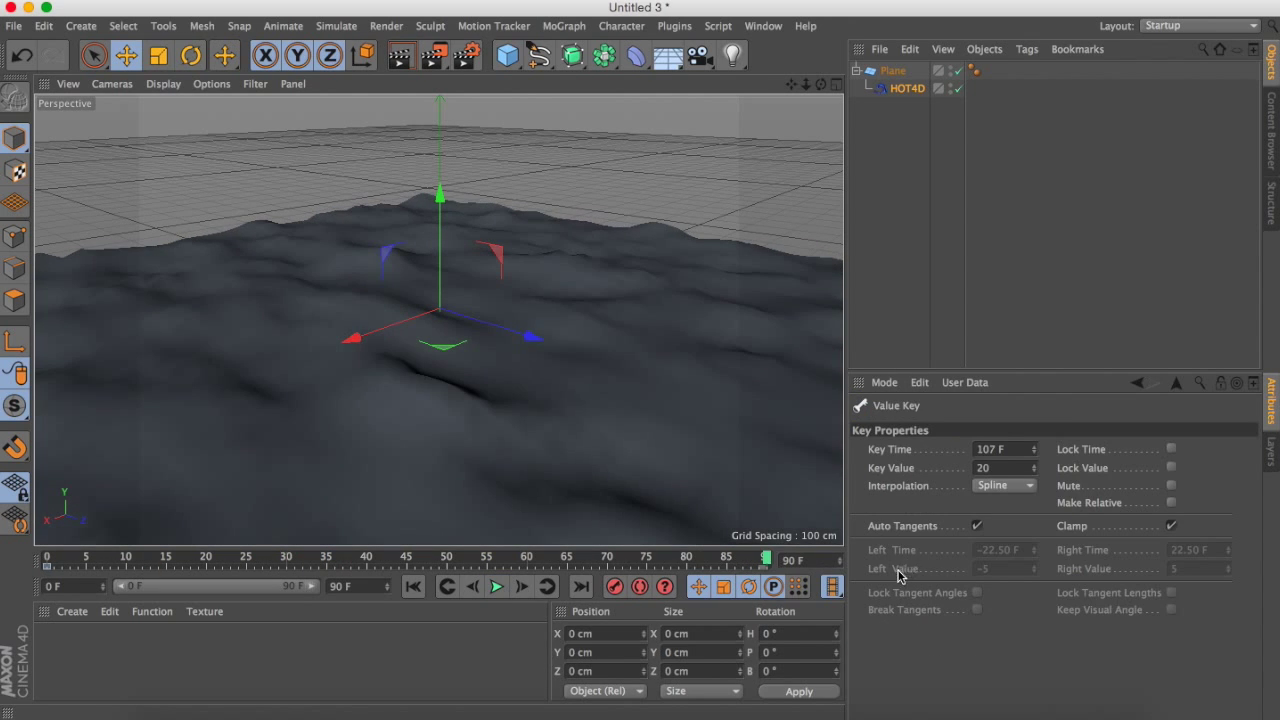
{"action": "left_click", "coordinate": [907, 88]}
{"action": "left_click", "coordinate": [893, 71]}
{"action": "left_click", "coordinate": [907, 88]}
{"action": "left_click", "coordinate": [1030, 667]}
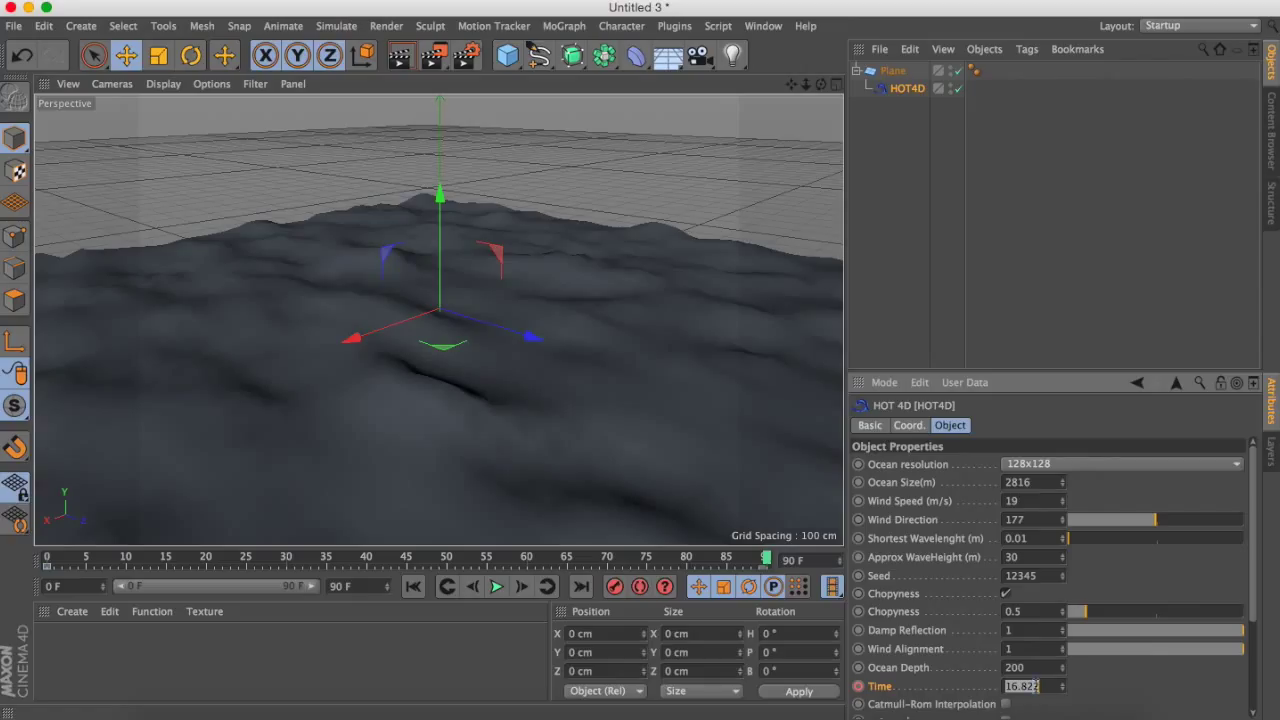
{"action": "type", "text": "30"}
{"action": "key", "text": "Return"}
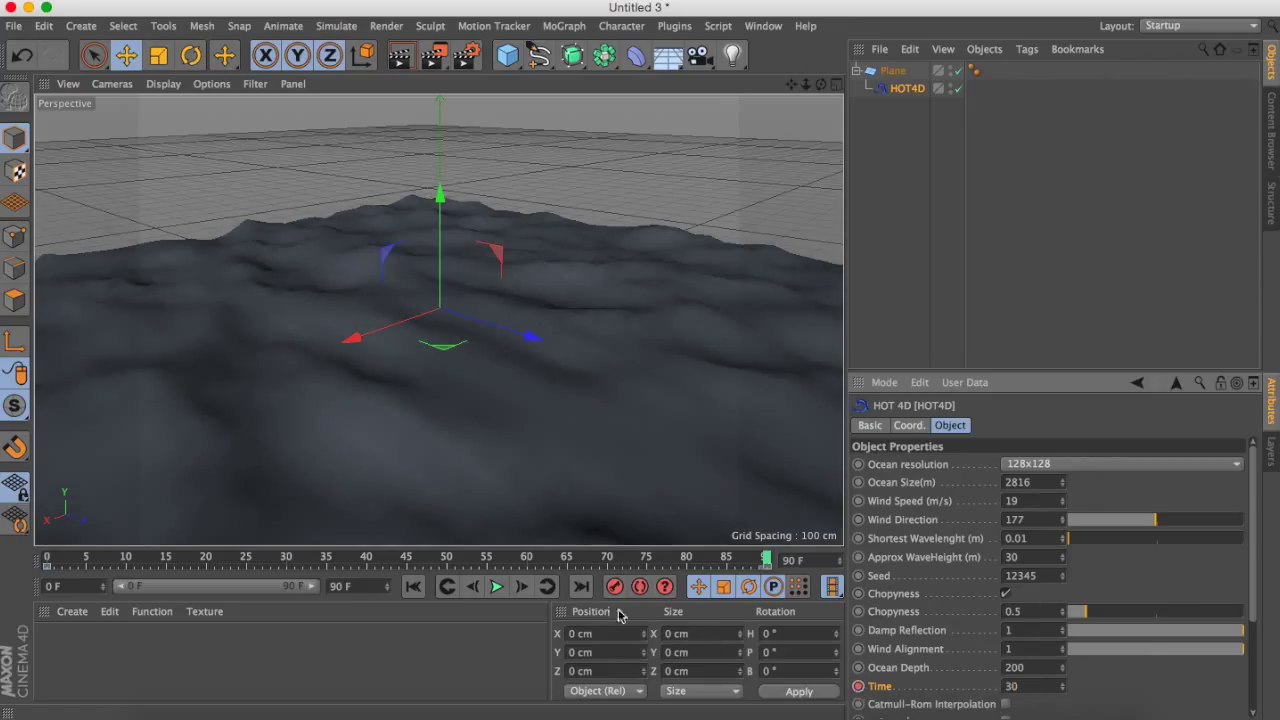
- Preview the wave motion, ending on frame 1, and clear the object selection
{"action": "left_click", "coordinate": [496, 587]}
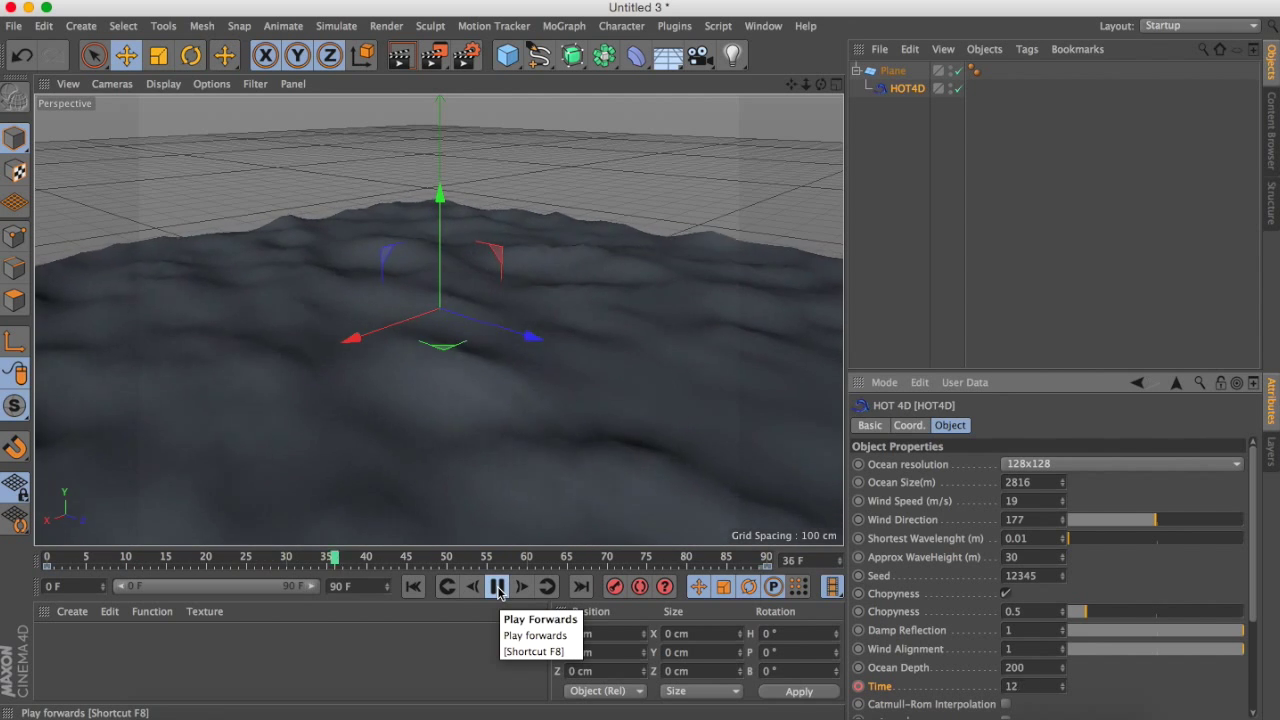
{"action": "left_click", "coordinate": [497, 587]}
{"action": "left_click", "coordinate": [53, 556]}
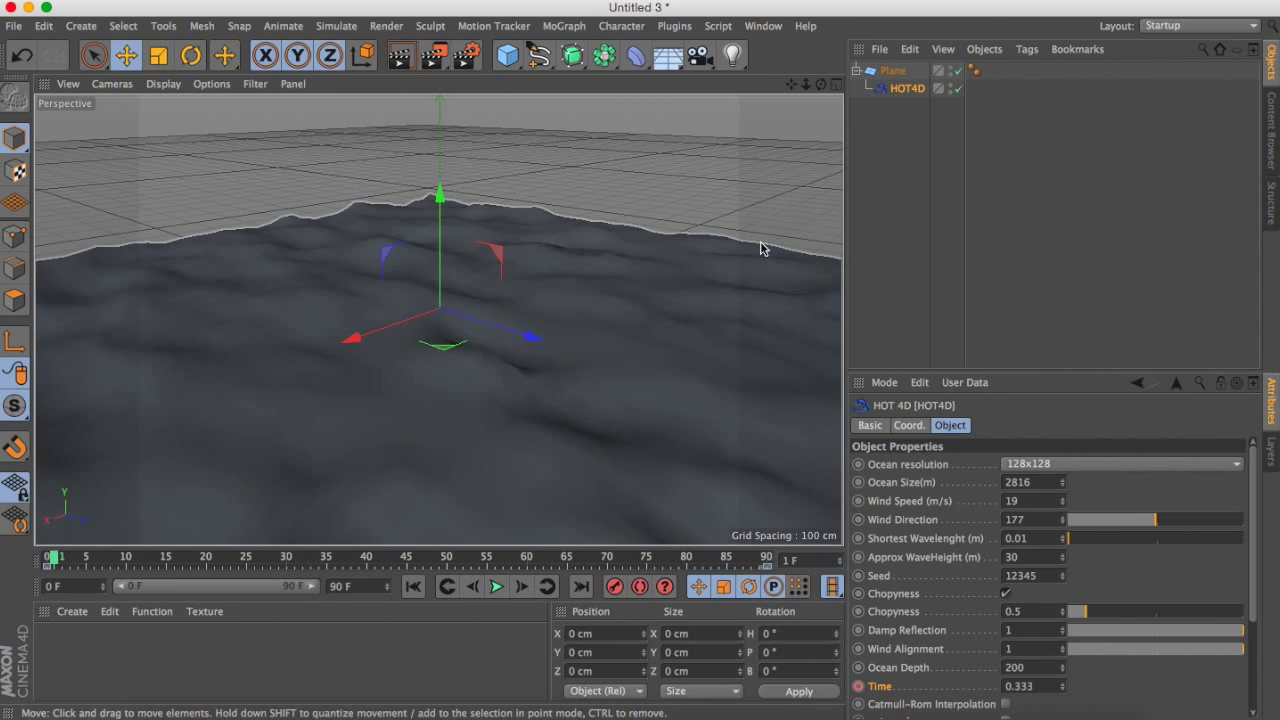
{"action": "left_click", "coordinate": [863, 155]}
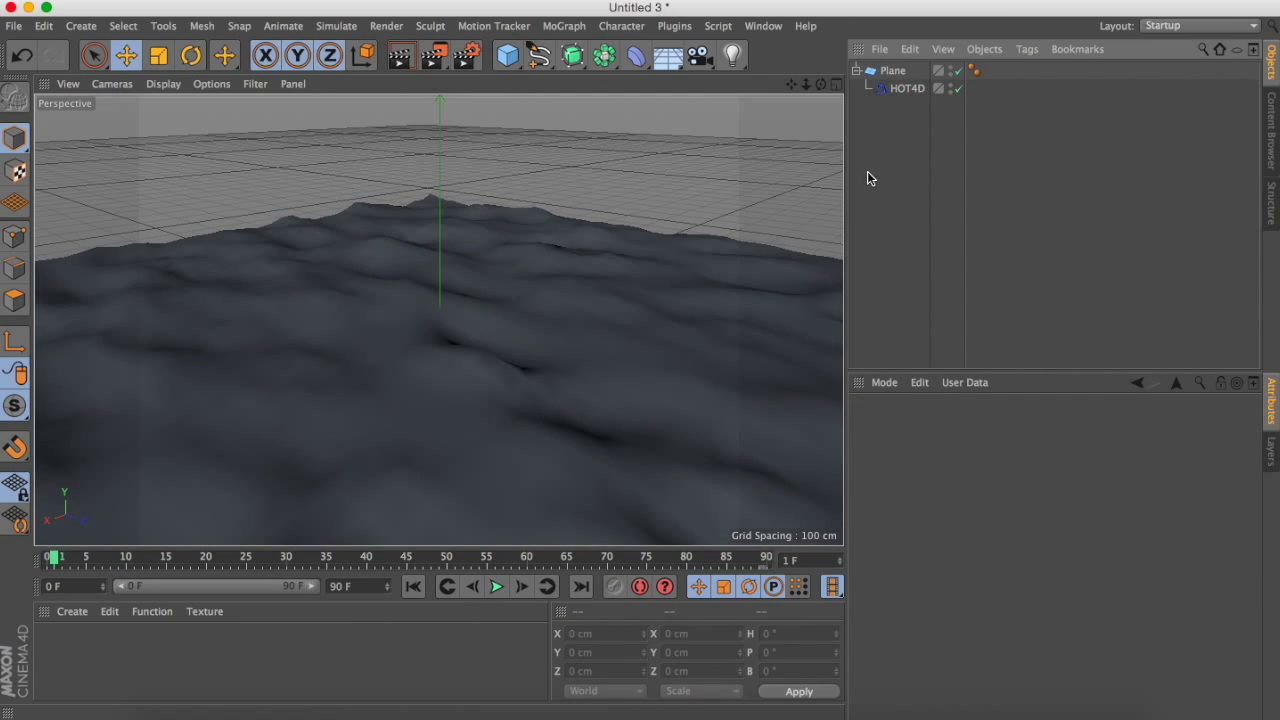
- Add a Capsule primitive and raise it to about 49 cm on Y so it stands out of the ocean surface
{"action": "left_click", "coordinate": [510, 60]}
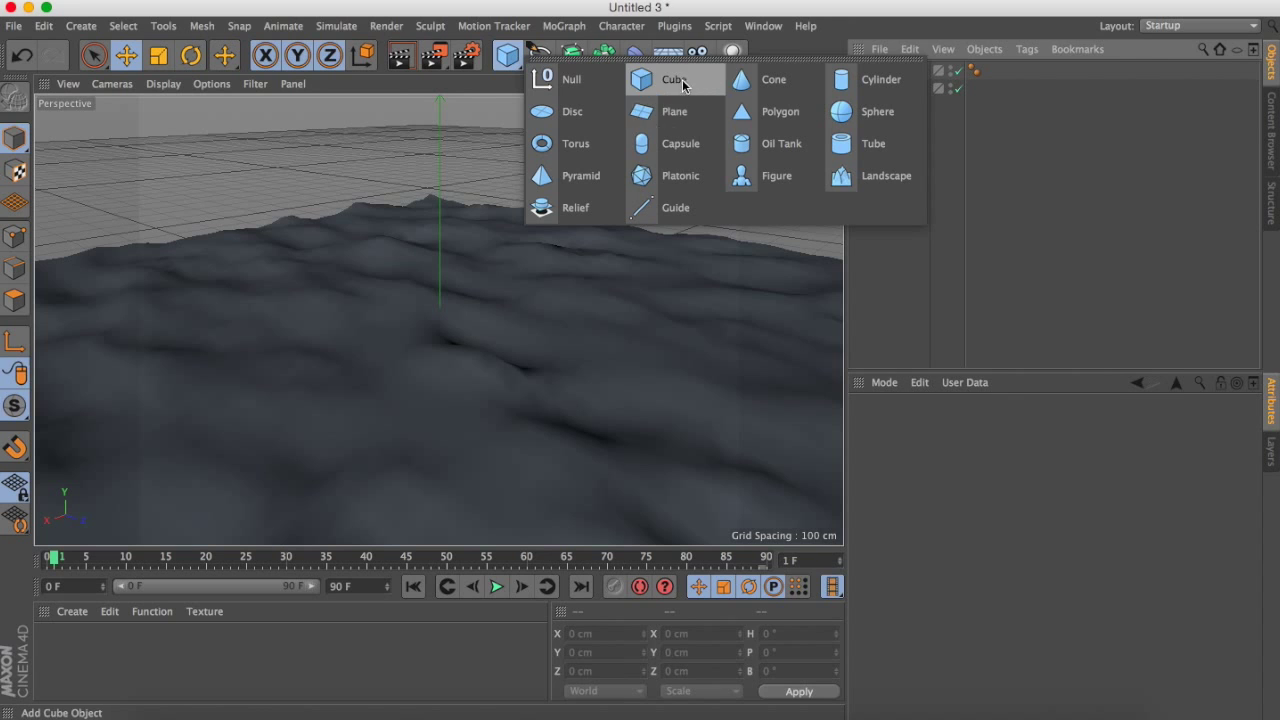
{"action": "left_click", "coordinate": [655, 146]}
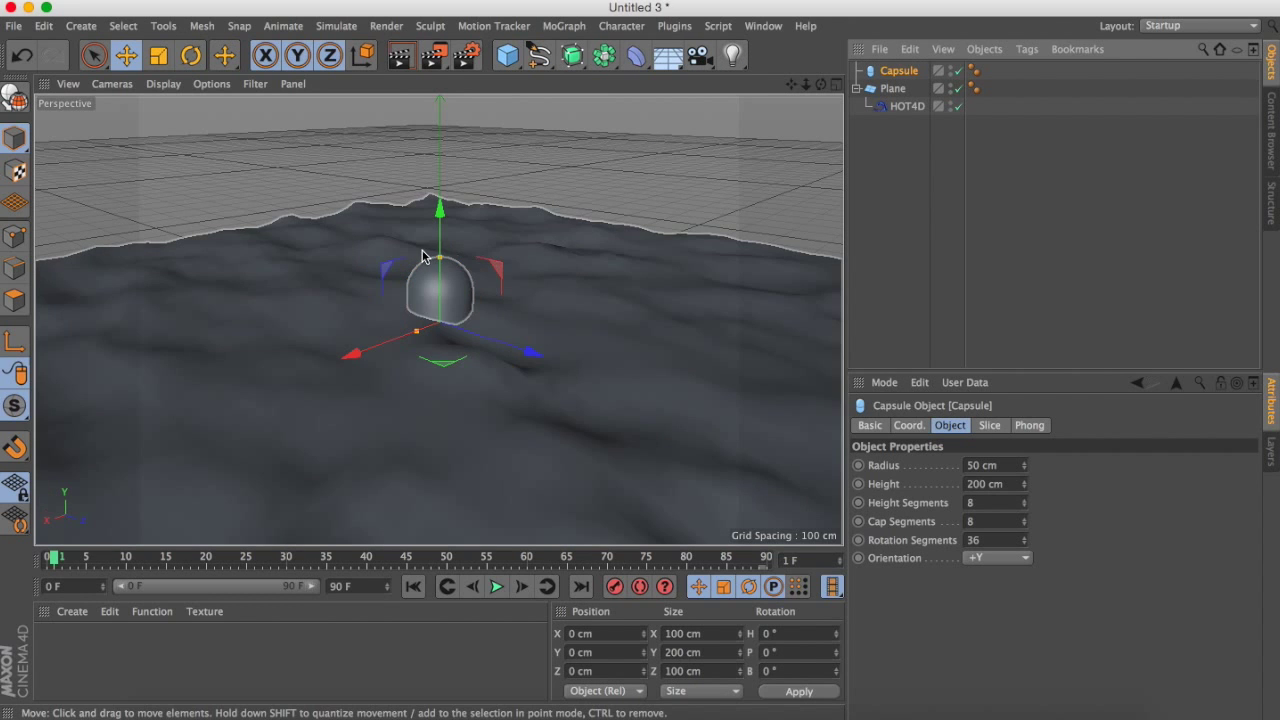
{"action": "mouse_move", "coordinate": [437, 205]}
{"action": "left_mouse_down"}
{"action": "mouse_move", "coordinate": [448, 178]}
{"action": "mouse_move", "coordinate": [449, 205]}
{"action": "left_mouse_up"}
- Add a Torus around the capsule with about 64 cm ring radius and 15 cm pipe radius, and raise it to about 26 cm on Y
{"action": "left_click", "coordinate": [835, 83]}
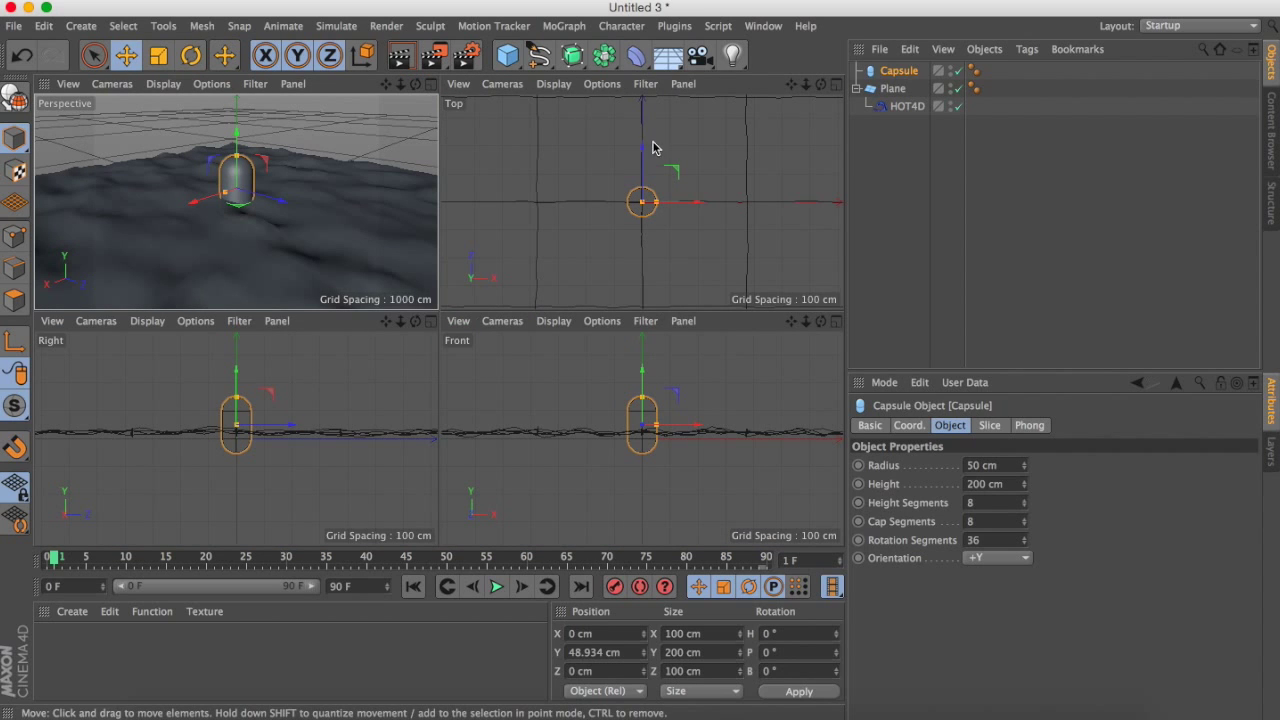
{"action": "left_click_drag", "start_coordinate": [806, 84], "coordinate": [800, 92]}
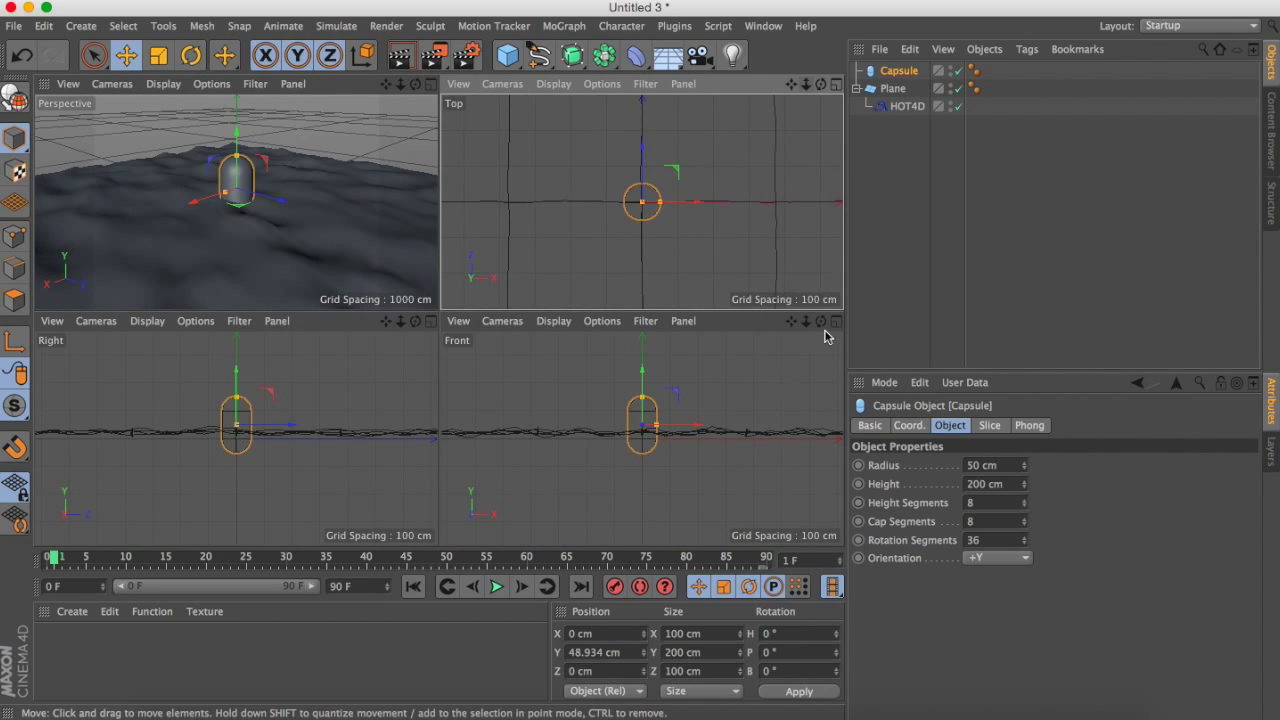
{"action": "left_click_drag", "start_coordinate": [806, 322], "coordinate": [793, 330]}
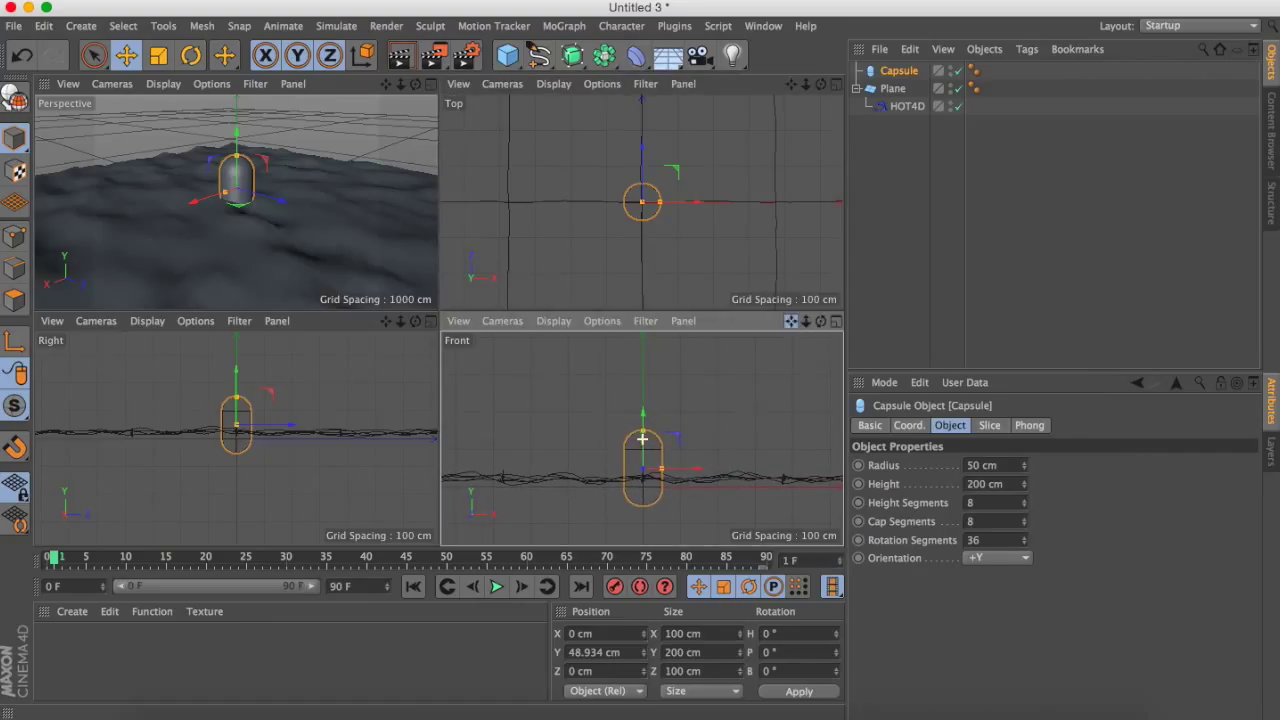
{"action": "left_click", "coordinate": [507, 55]}
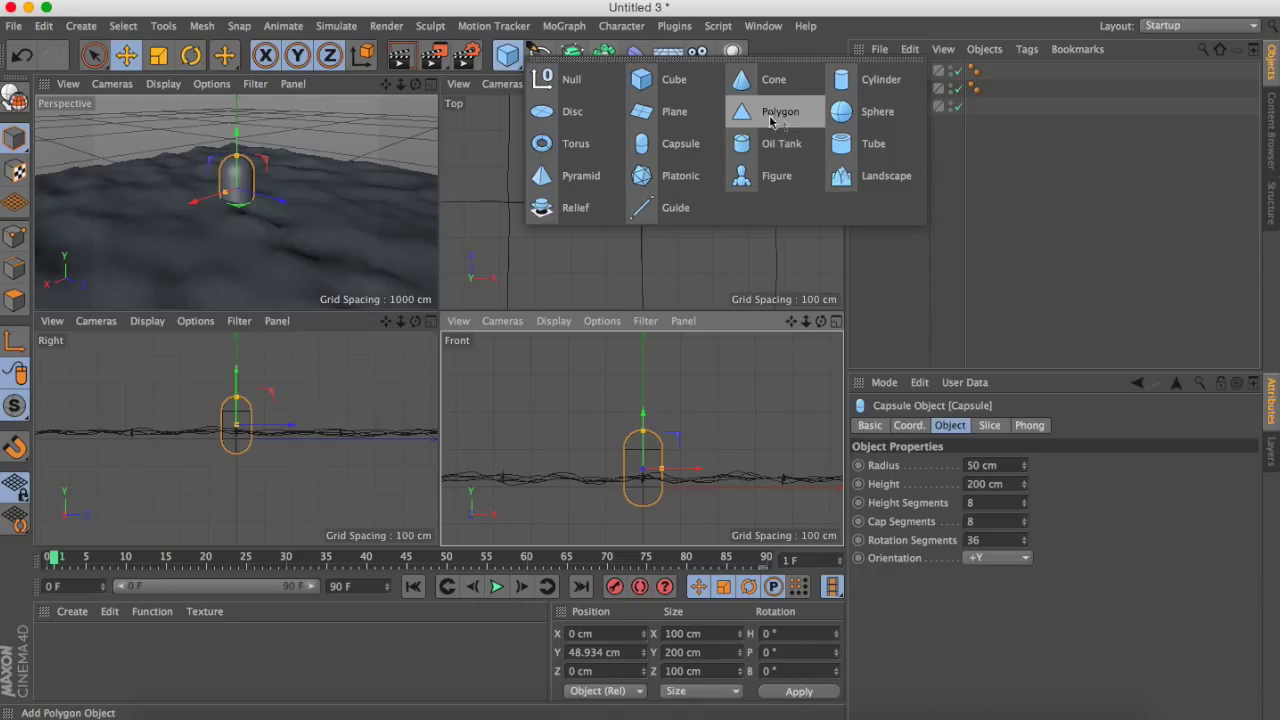
{"action": "left_click", "coordinate": [573, 143]}
{"action": "left_click_drag", "start_coordinate": [729, 205], "coordinate": [674, 203]}
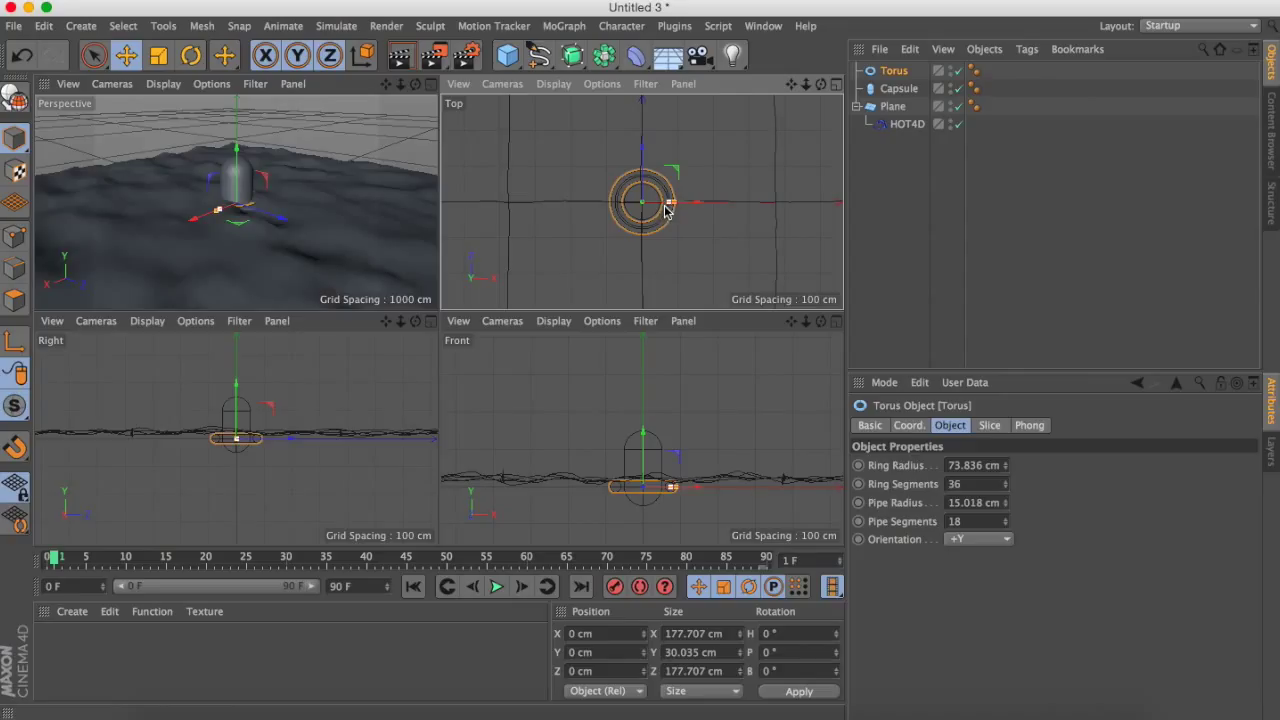
{"action": "left_click_drag", "start_coordinate": [668, 210], "coordinate": [669, 210]}
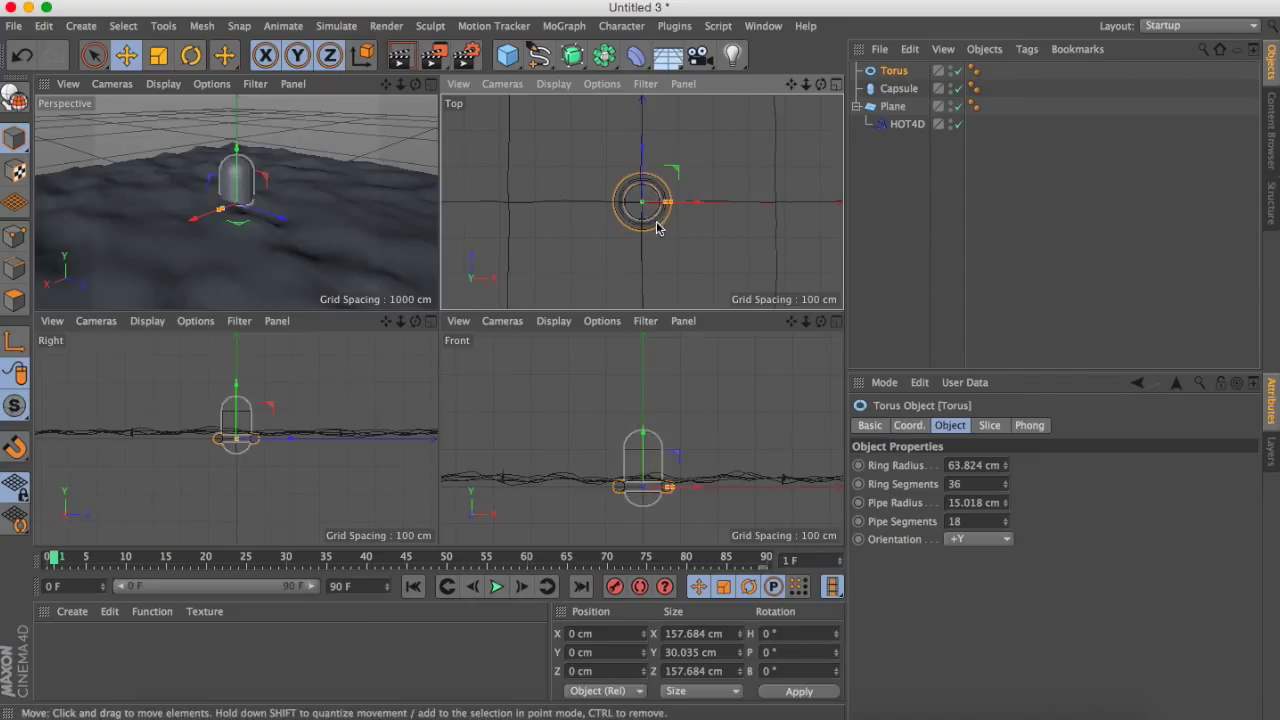
{"action": "left_click_drag", "start_coordinate": [648, 427], "coordinate": [645, 430]}
- Make the torus a child of the capsule, clear the selection, and return to the full perspective view
{"action": "left_click", "coordinate": [898, 72]}
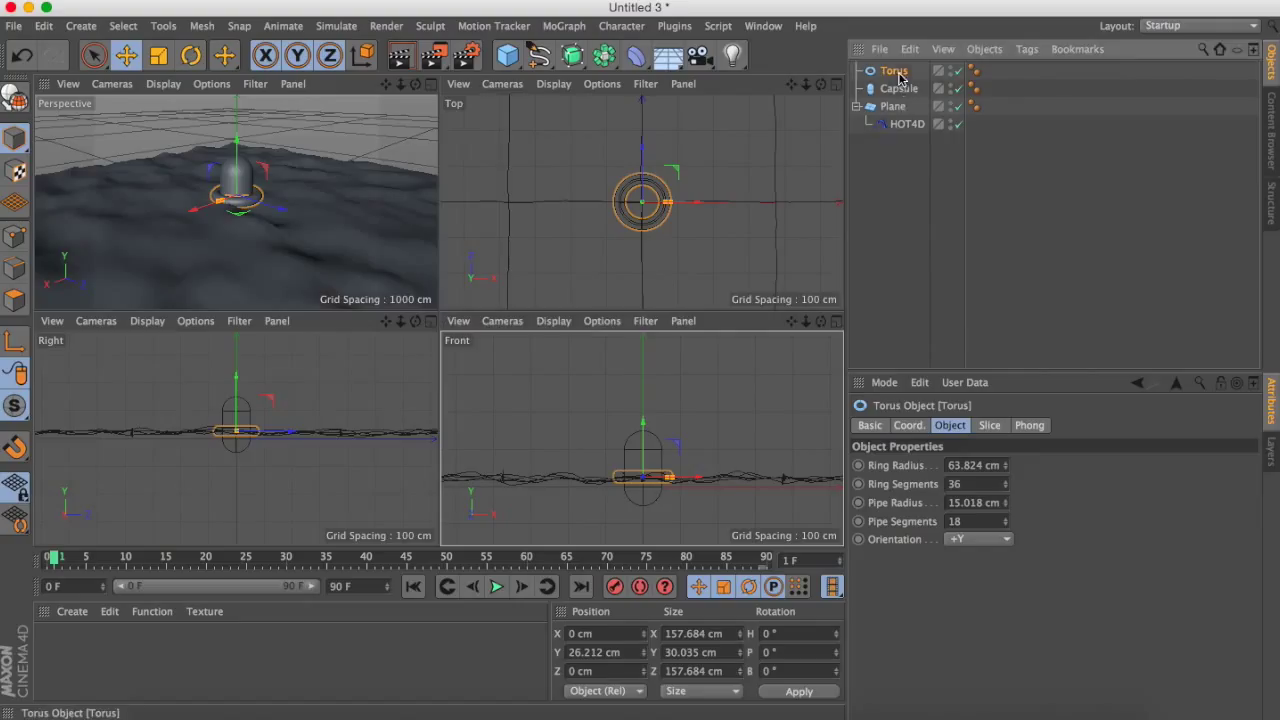
{"action": "left_click_drag", "start_coordinate": [900, 90], "coordinate": [901, 90]}
{"action": "left_click", "coordinate": [906, 220]}
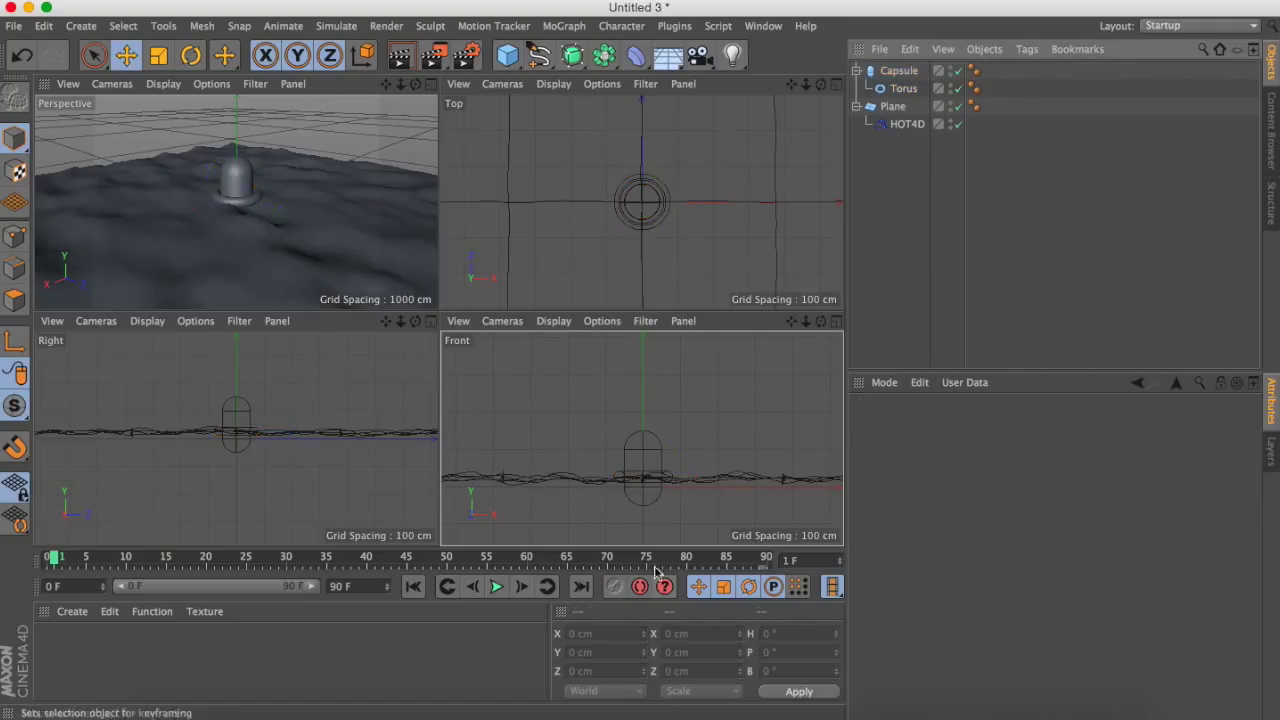
{"action": "left_click", "coordinate": [856, 71]}
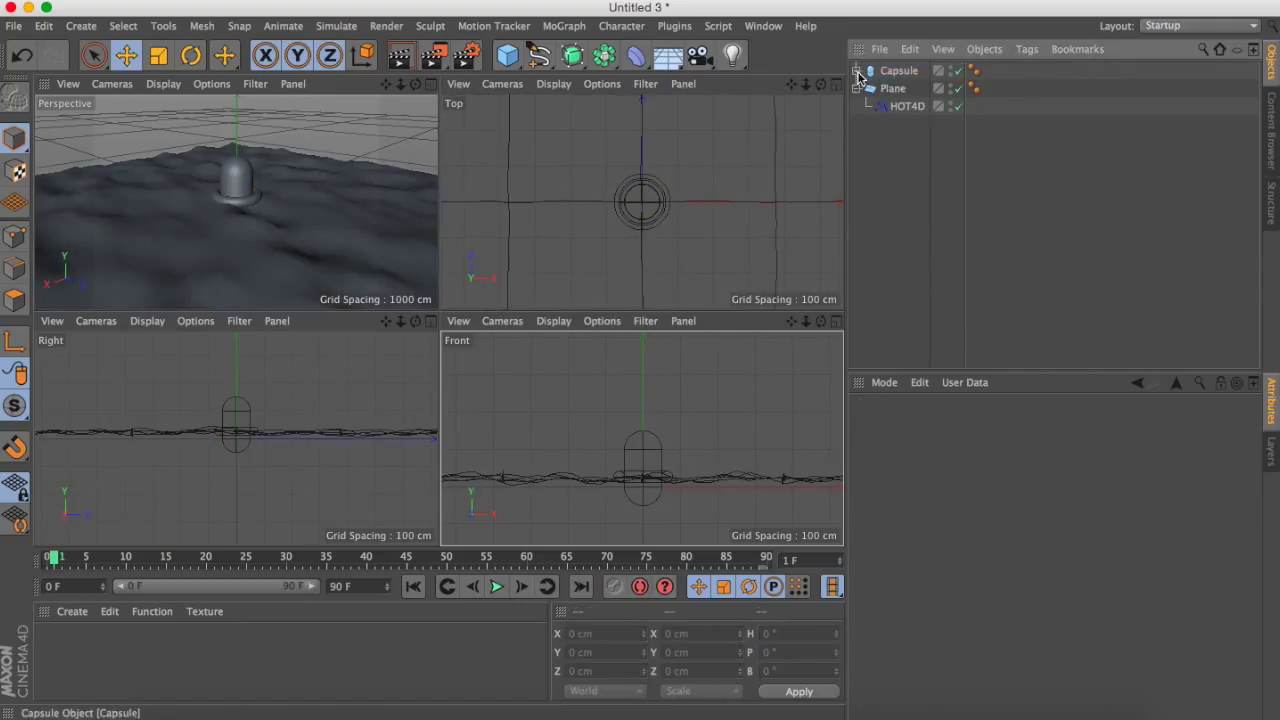
{"action": "left_click", "coordinate": [431, 83]}
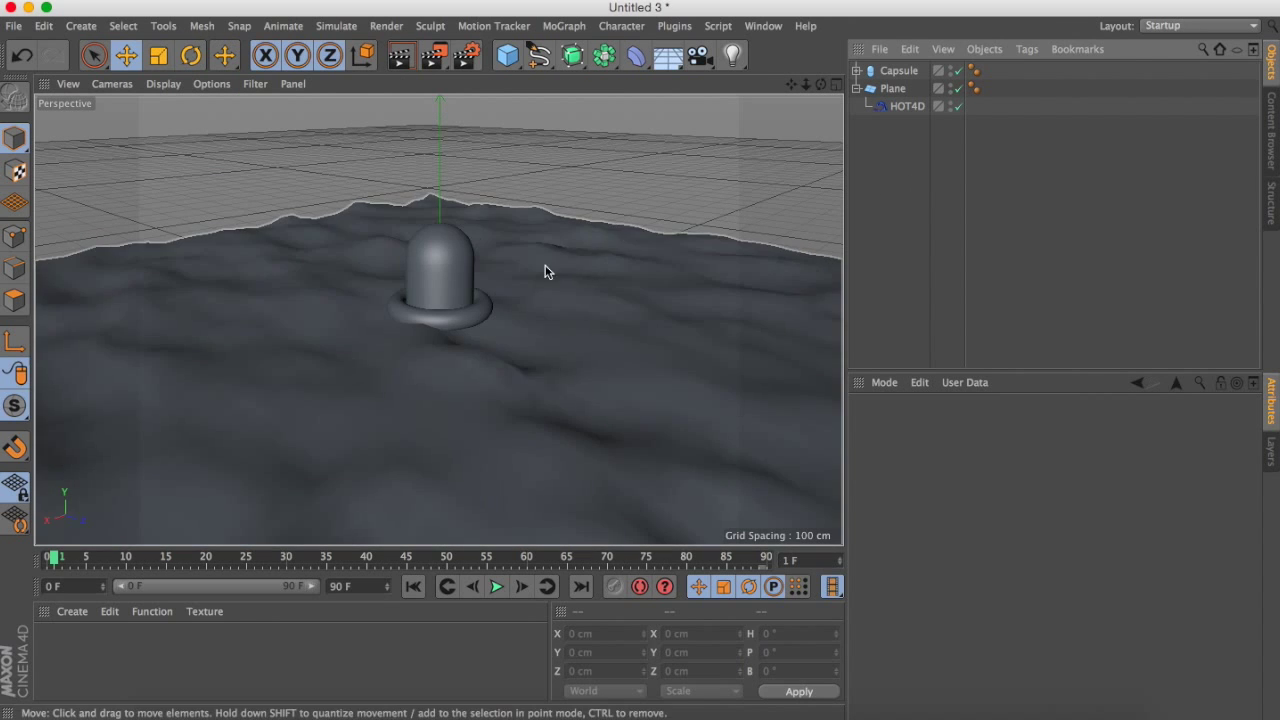
{"action": "left_click_drag", "start_coordinate": [438, 319], "coordinate": [438, 319], "text": "alt"}
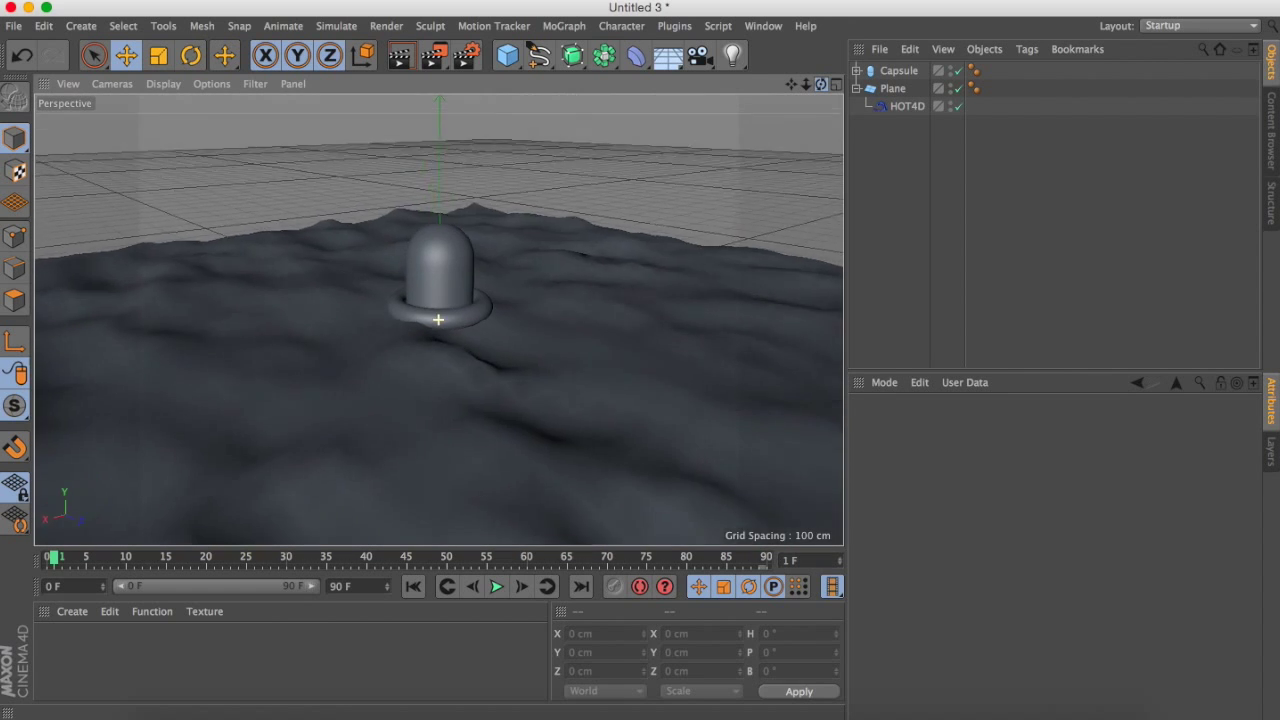
- Show the capsule's coordinate properties and go to frame 0
{"action": "left_click", "coordinate": [897, 71]}
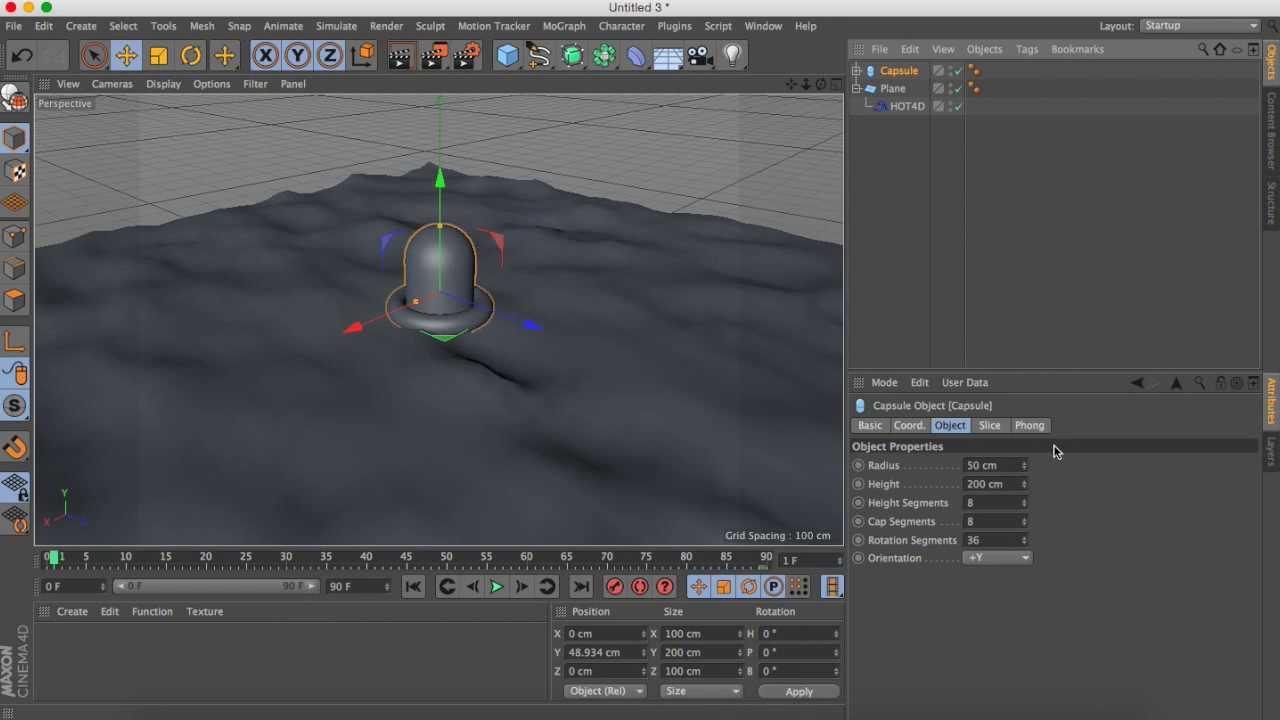
{"action": "left_click", "coordinate": [910, 425]}
{"action": "left_click_drag", "start_coordinate": [68, 558], "coordinate": [3, 561]}
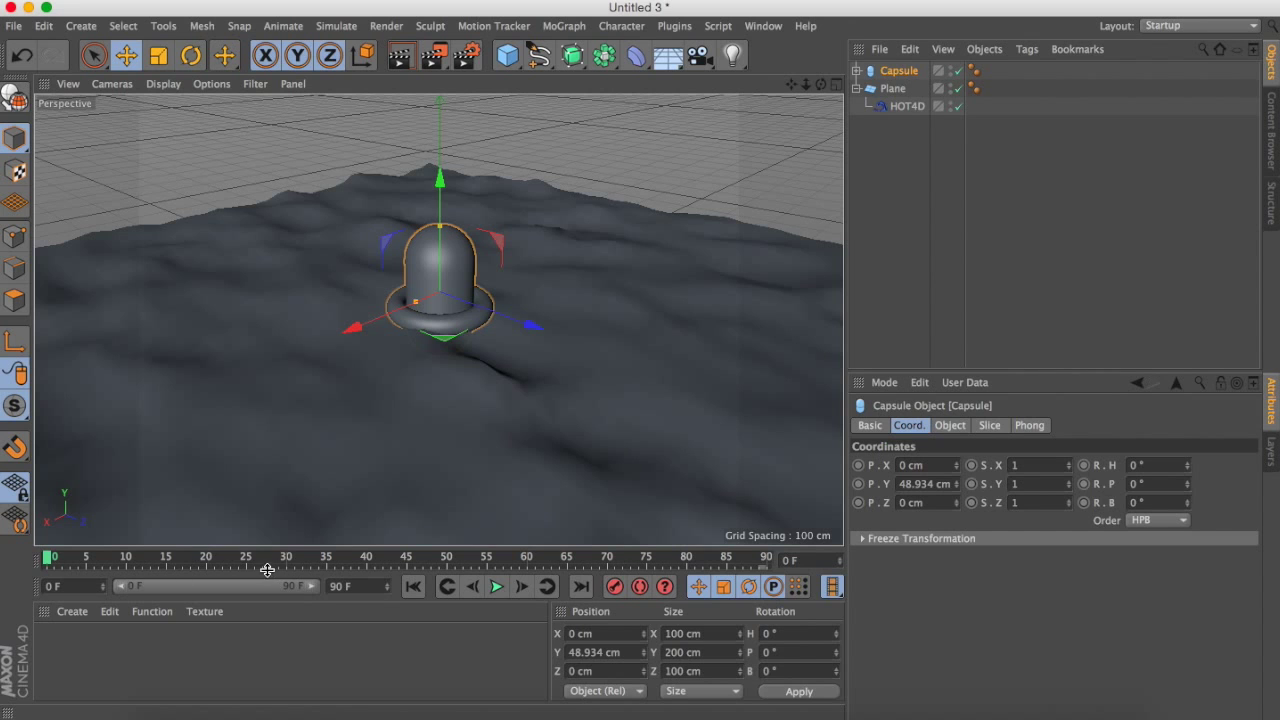
{"action": "left_click", "coordinate": [857, 71]}
{"action": "left_click", "coordinate": [903, 88]}
{"action": "mouse_move", "coordinate": [449, 200]}
{"action": "left_mouse_down"}
{"action": "mouse_move", "coordinate": [445, 220]}
{"action": "mouse_move", "coordinate": [443, 206]}
{"action": "left_mouse_up"}
{"action": "left_click", "coordinate": [885, 71]}
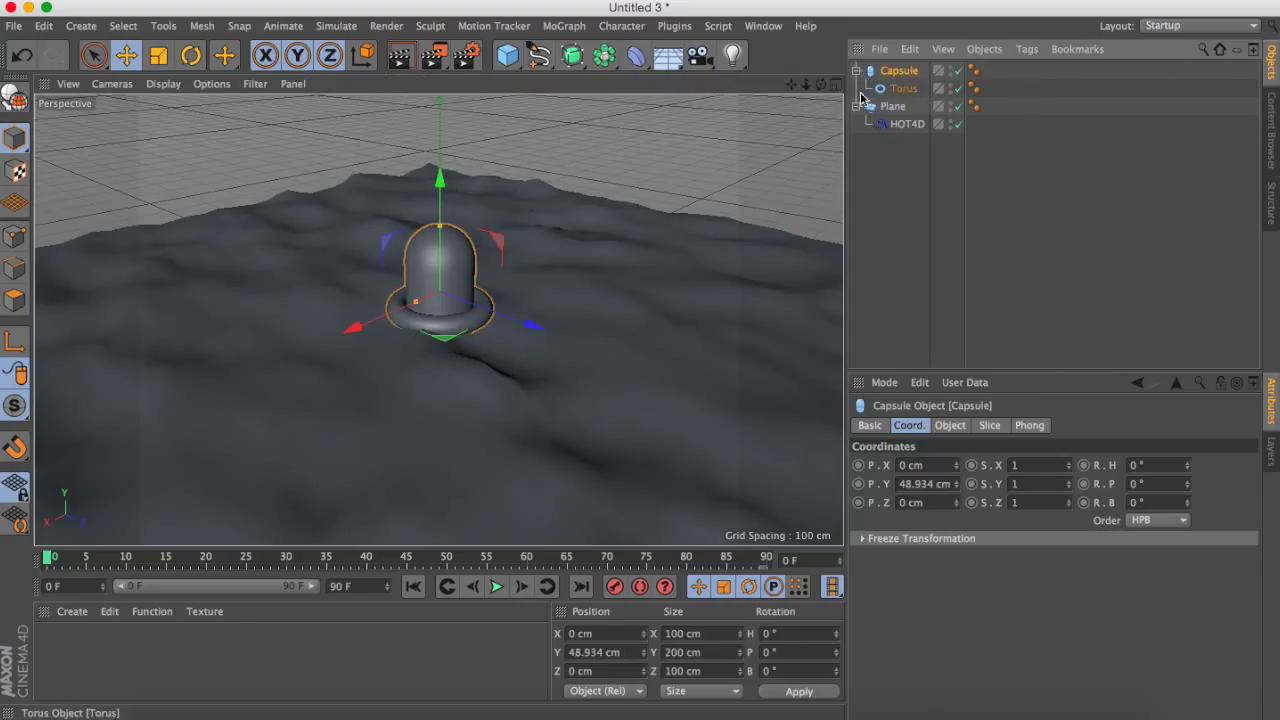
{"action": "left_click", "coordinate": [857, 71]}
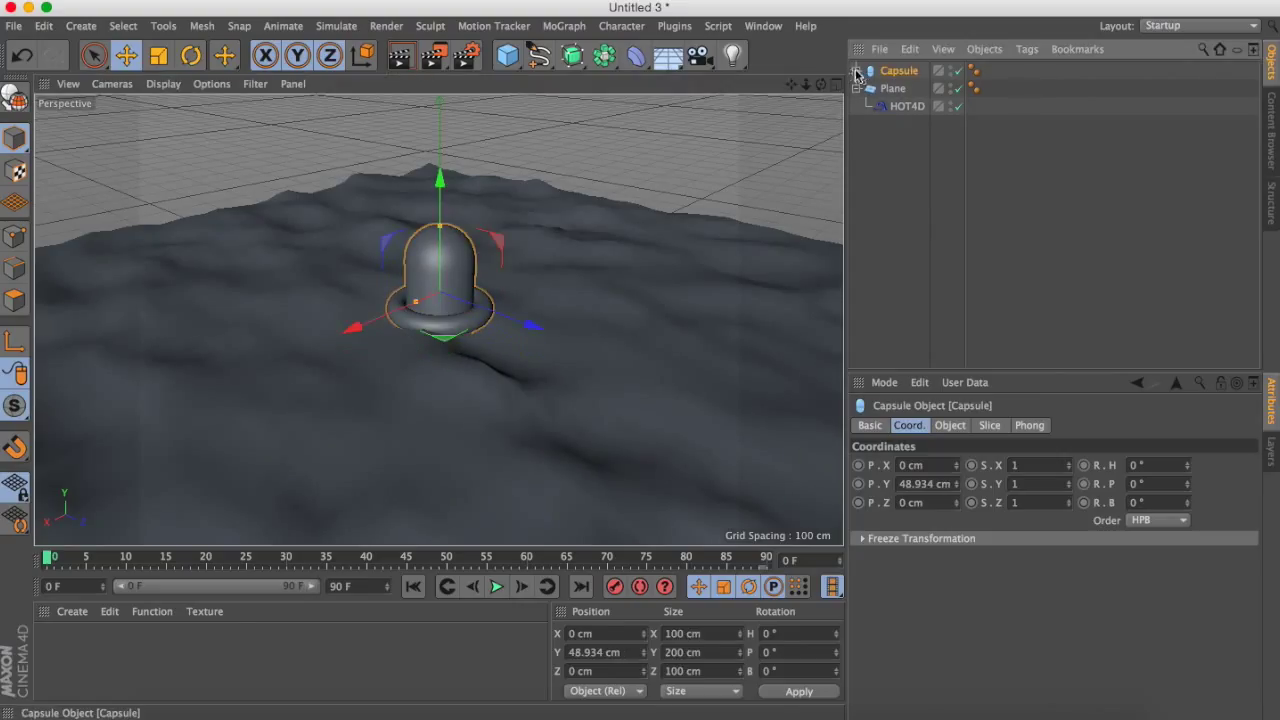
- Keyframe the capsule's Y position and its H, P and B rotations at frame 0
{"action": "left_click", "coordinate": [859, 486]}
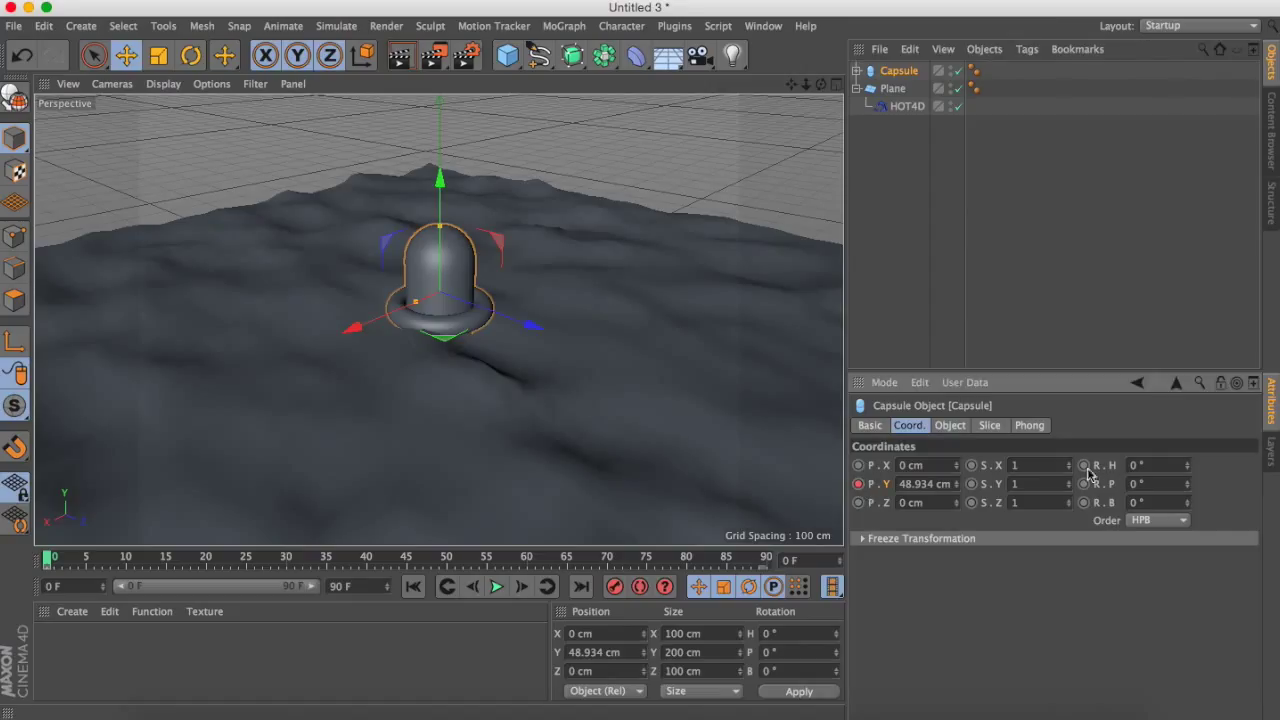
- At frame 10, keyframe the capsule with Y position 59.934 cm and rotation H -19°, P 3°, B -4°
{"action": "left_click_drag", "start_coordinate": [50, 560], "coordinate": [128, 563]}
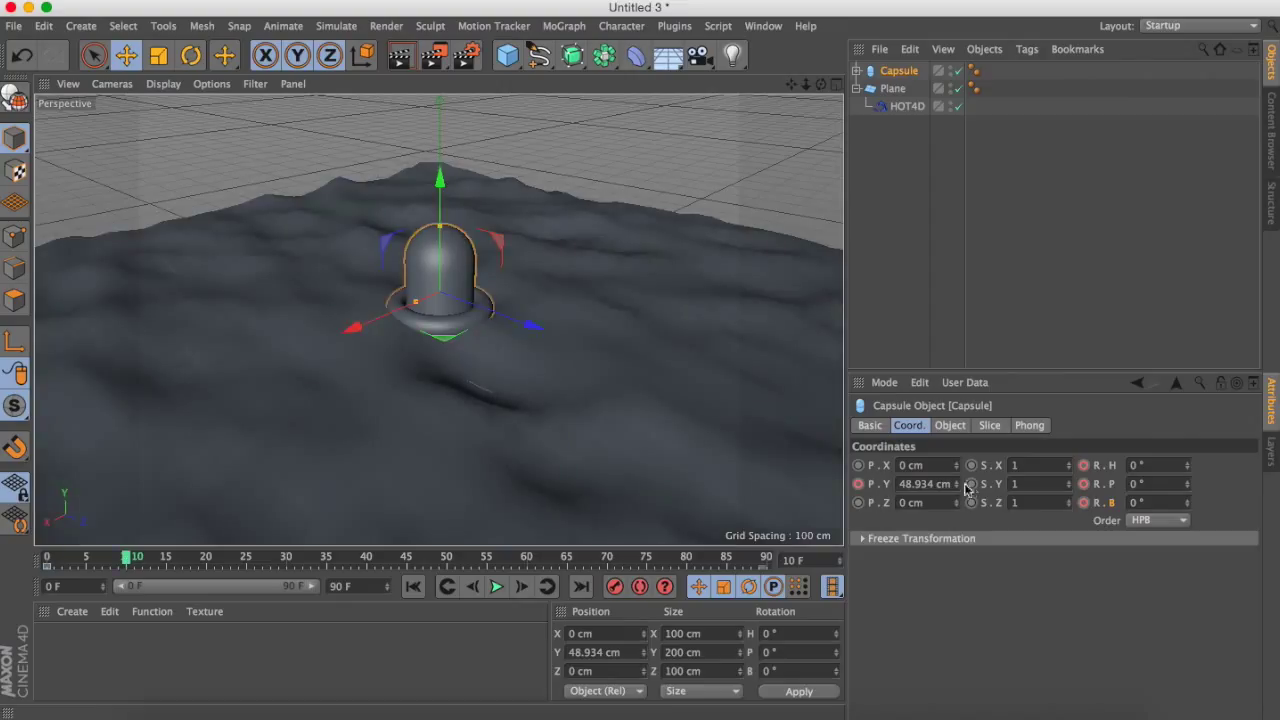
{"action": "left_click_drag", "start_coordinate": [955, 484], "coordinate": [955, 484]}
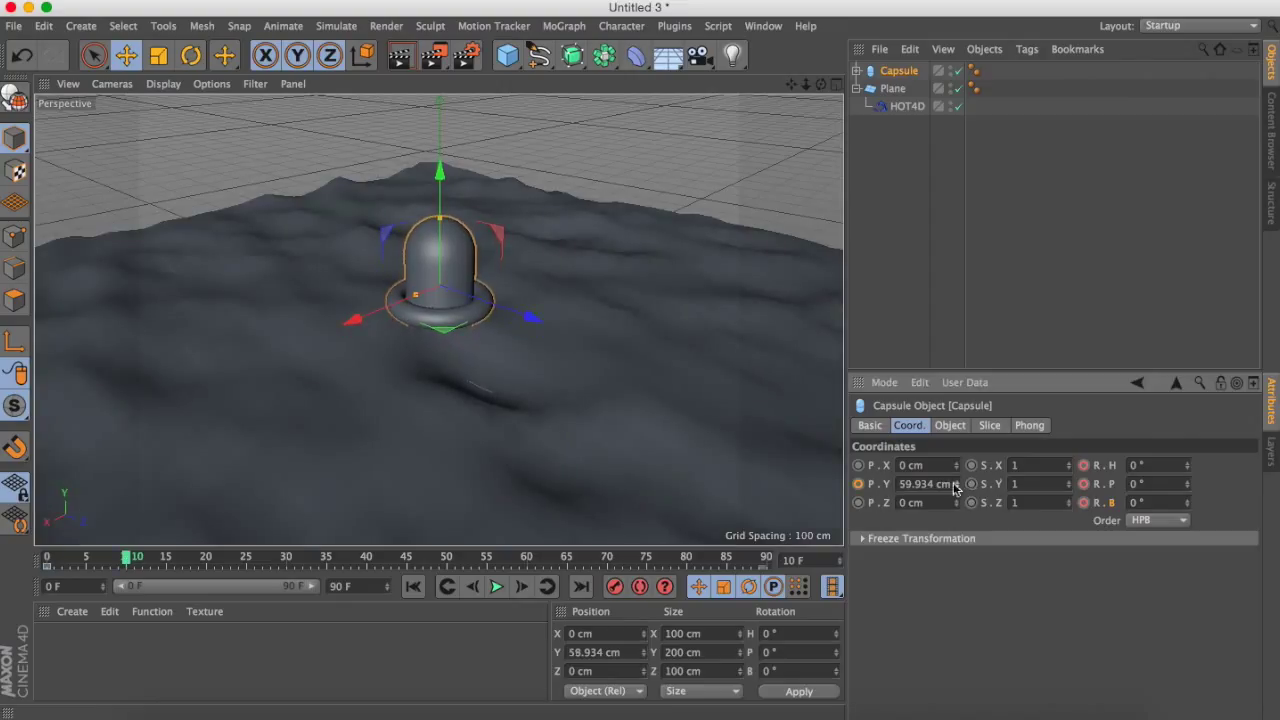
{"action": "left_click_drag", "start_coordinate": [1186, 501], "coordinate": [1186, 468]}
{"action": "left_click", "coordinate": [1084, 465]}
{"action": "left_click", "coordinate": [1084, 484]}
{"action": "left_click", "coordinate": [1084, 502]}
{"action": "left_click", "coordinate": [858, 484]}
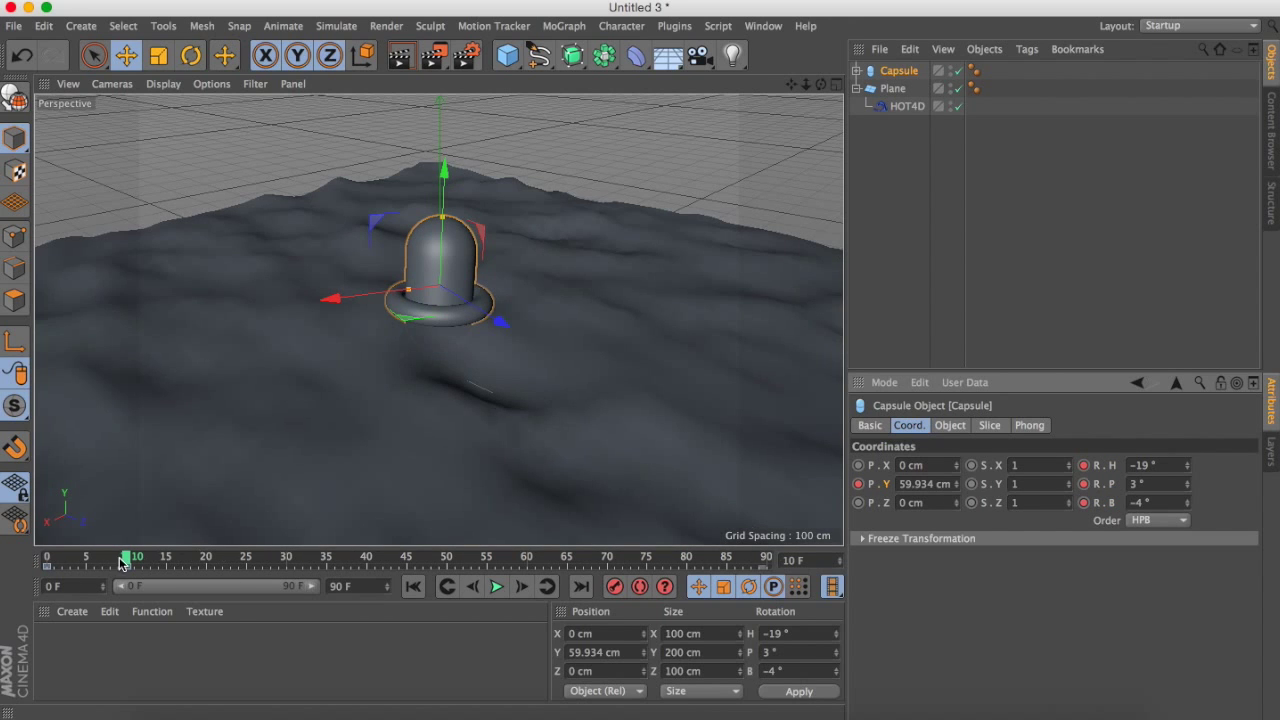
- Keyframe varied capsule Y positions and rotations every 10 frames from frame 20 to 90, ending at Y 48.934 cm, H 21°, P 1°, B -5°
{"action": "left_click_drag", "start_coordinate": [130, 563], "coordinate": [290, 563]}
{"action": "left_click_drag", "start_coordinate": [1186, 500], "coordinate": [1185, 507]}
{"action": "key", "text": "ctrl+g"}
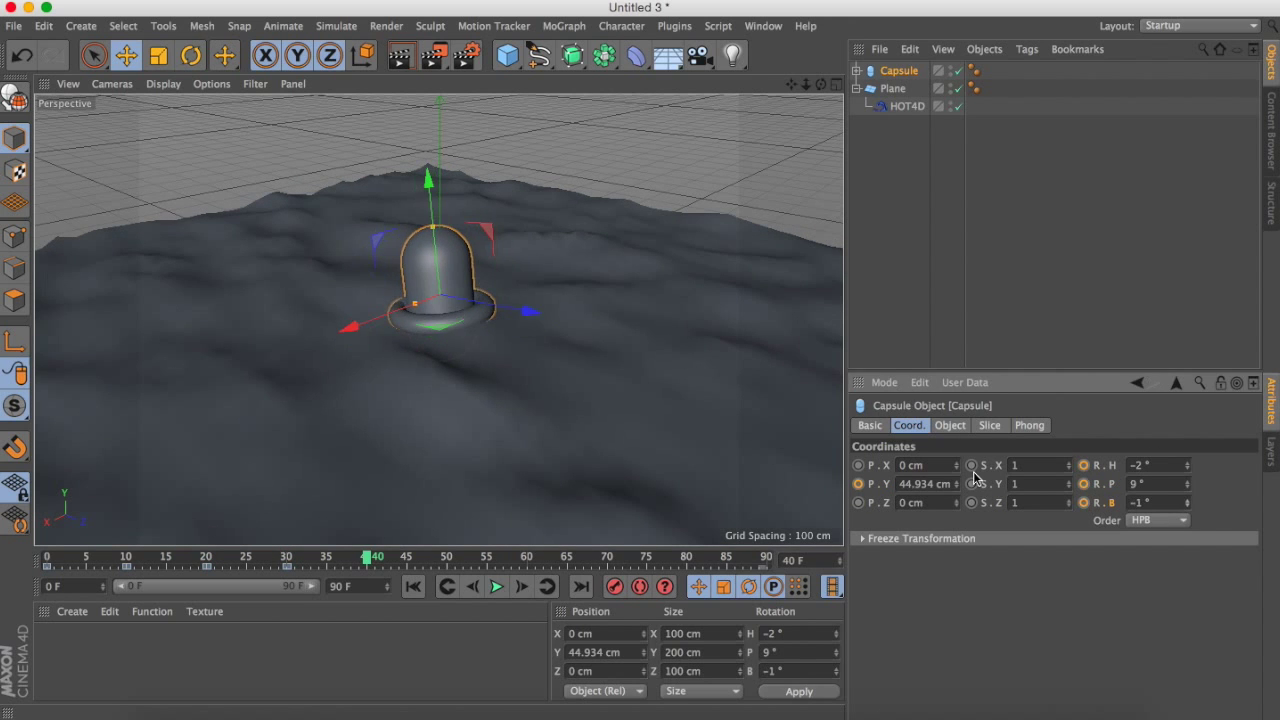
{"action": "key", "text": "ctrl+g"}
{"action": "key", "text": "ctrl+g"}
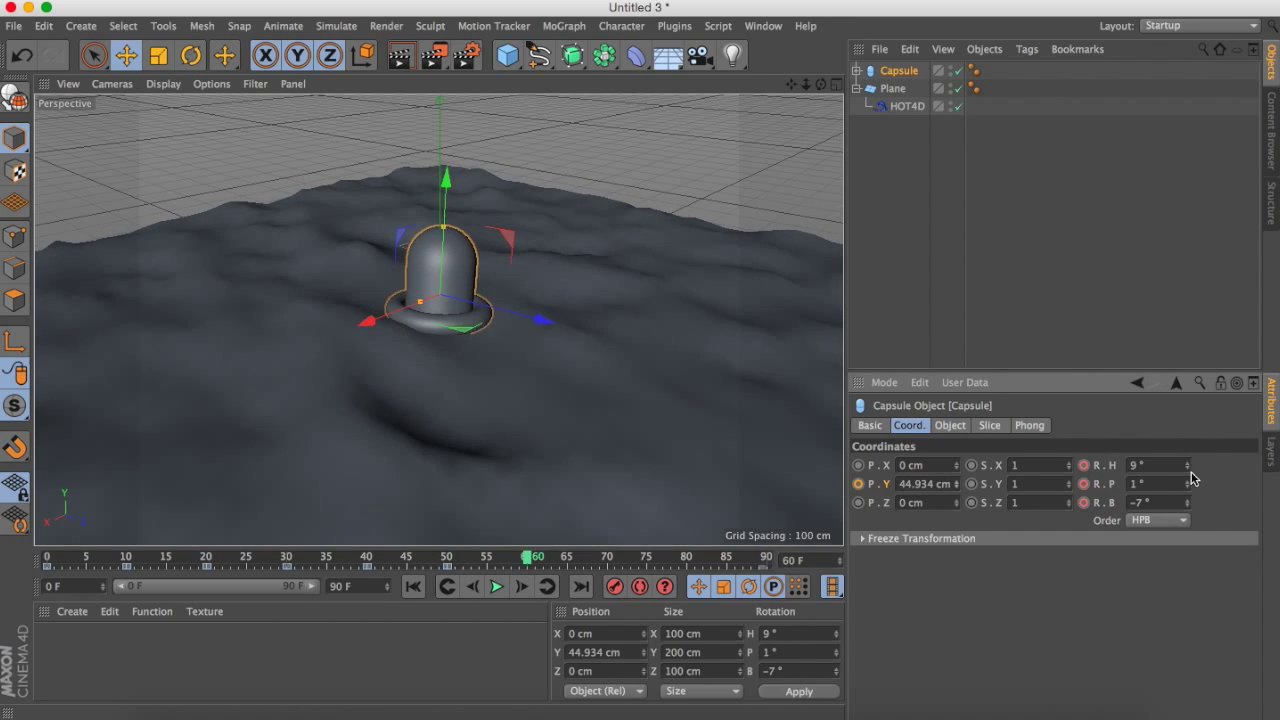
{"action": "key", "text": "ctrl+g"}
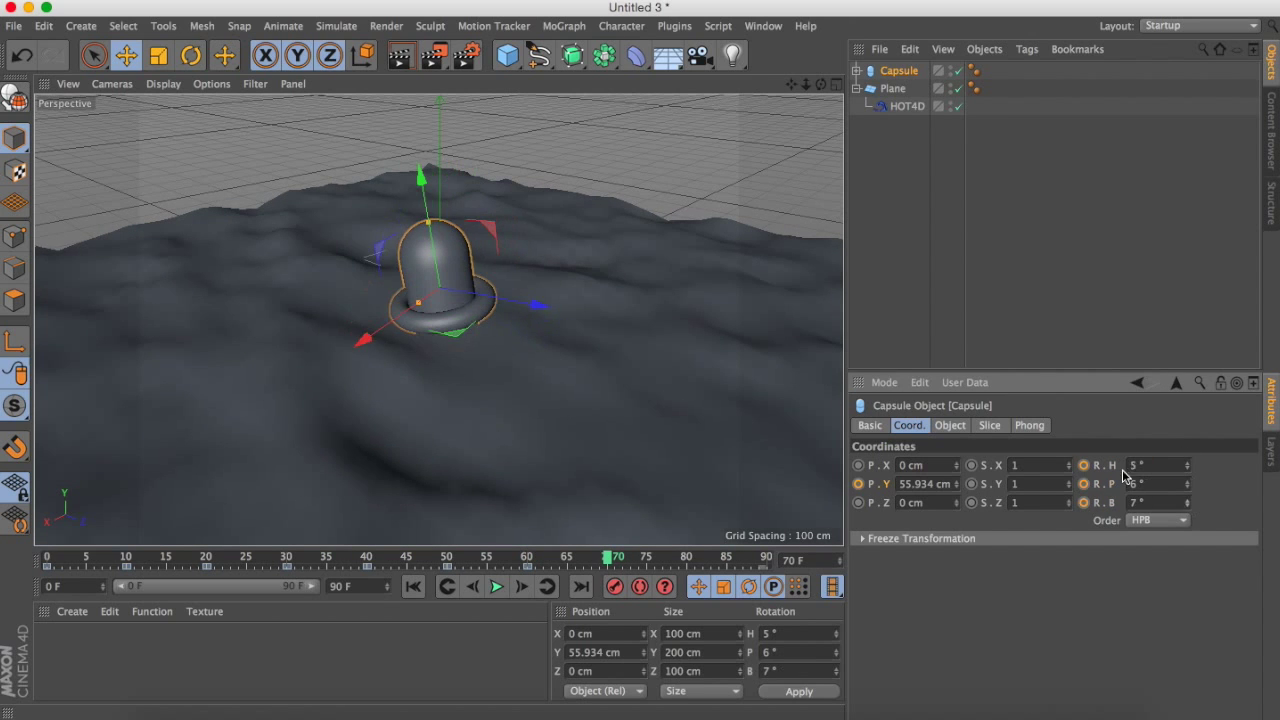
{"action": "key", "text": "ctrl+g"}
{"action": "key", "text": "ctrl+g"}
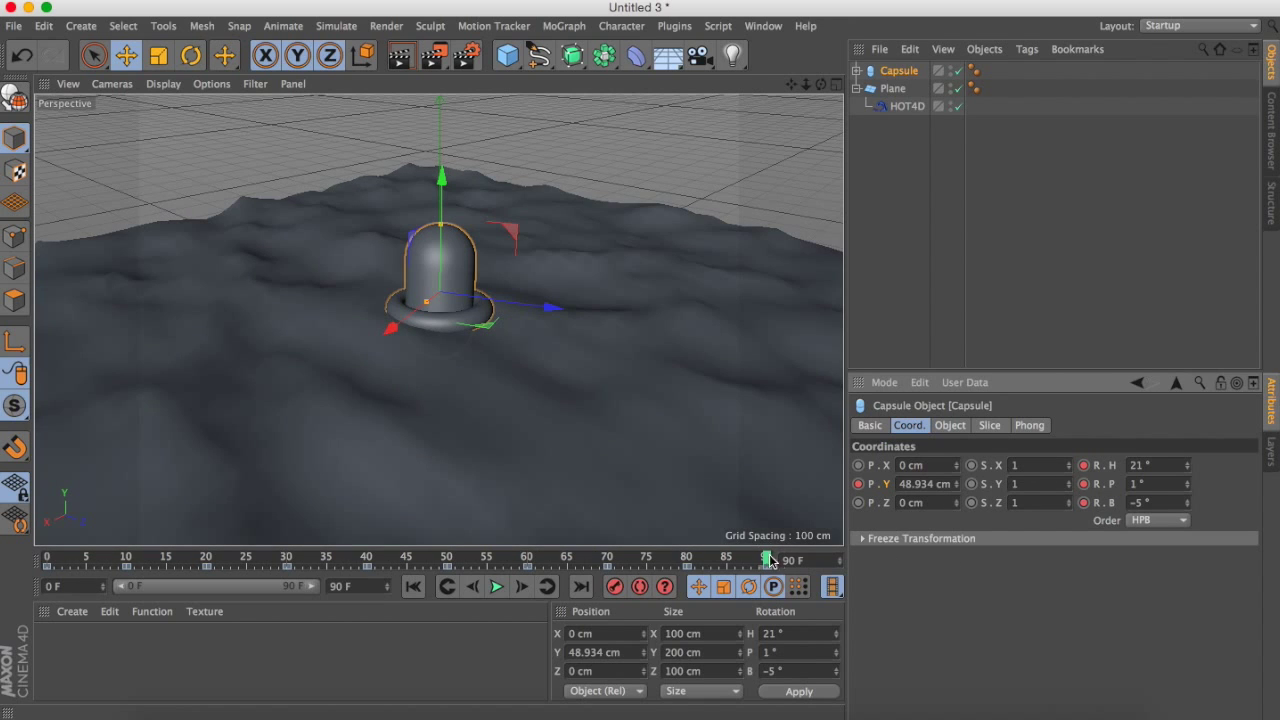
- Clear the selection, play back the floating capsule animation from frame 0, and stop on frame 50
{"action": "left_click_drag", "start_coordinate": [767, 558], "coordinate": [50, 612]}
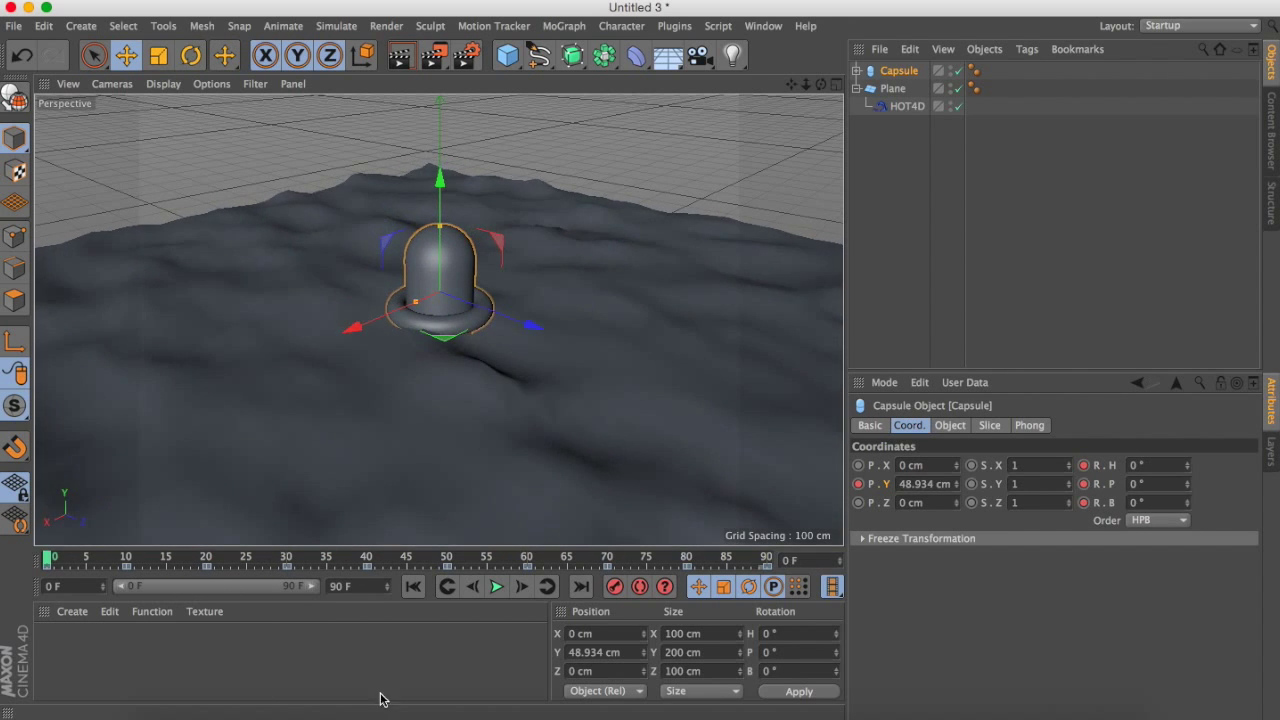
{"action": "left_click", "coordinate": [905, 300]}
{"action": "left_click", "coordinate": [497, 587]}
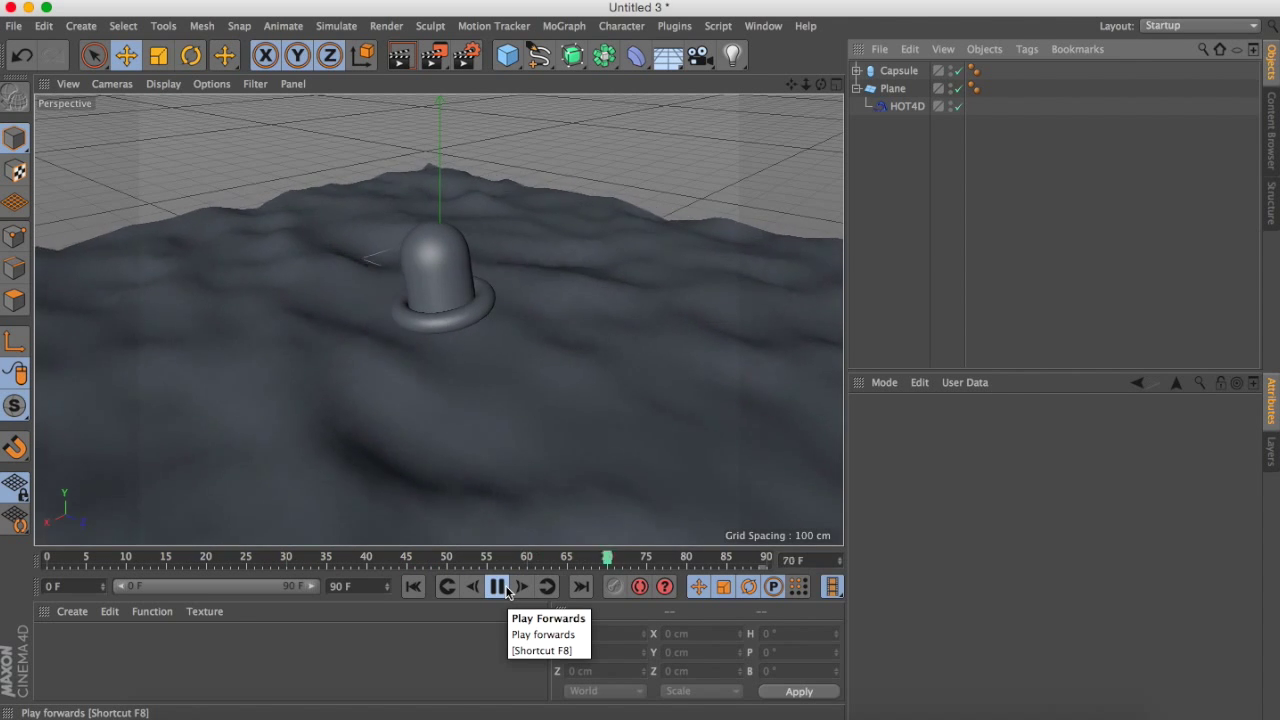
{"action": "left_click", "coordinate": [500, 587]}
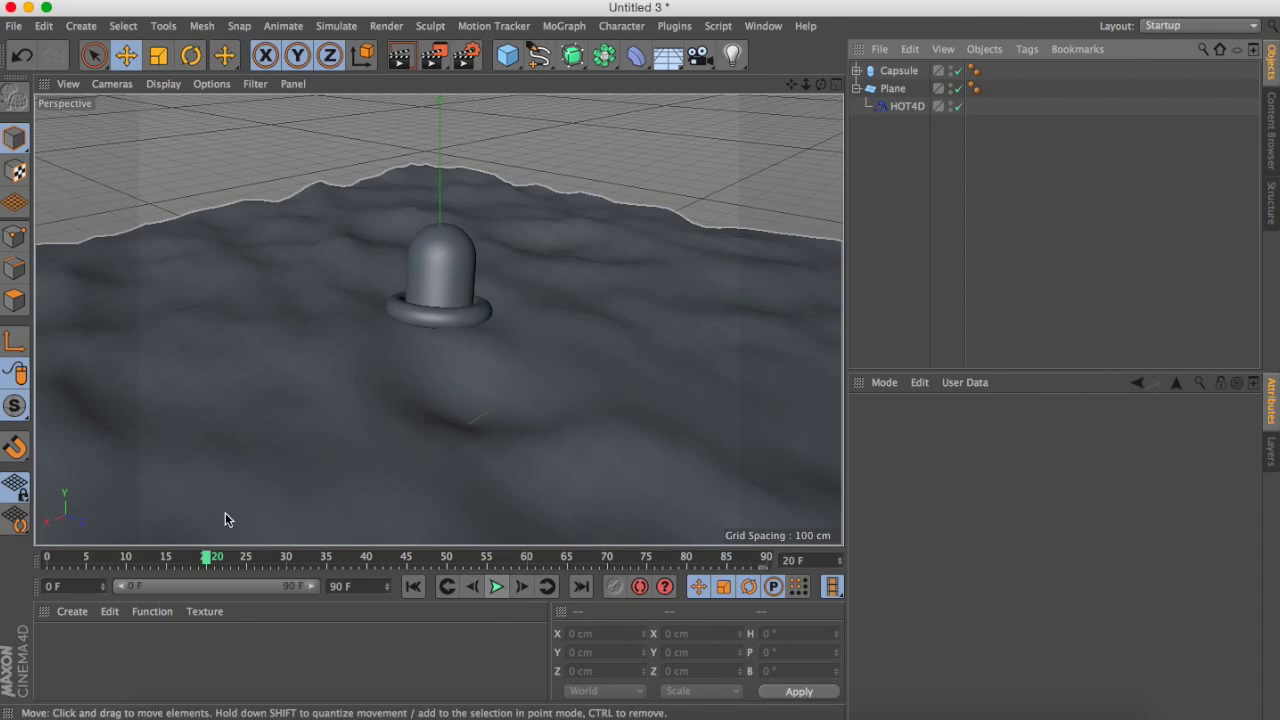
{"action": "left_click_drag", "start_coordinate": [216, 560], "coordinate": [445, 556]}
- Create two new materials and rename the first one Water
{"action": "double_click", "coordinate": [120, 653]}
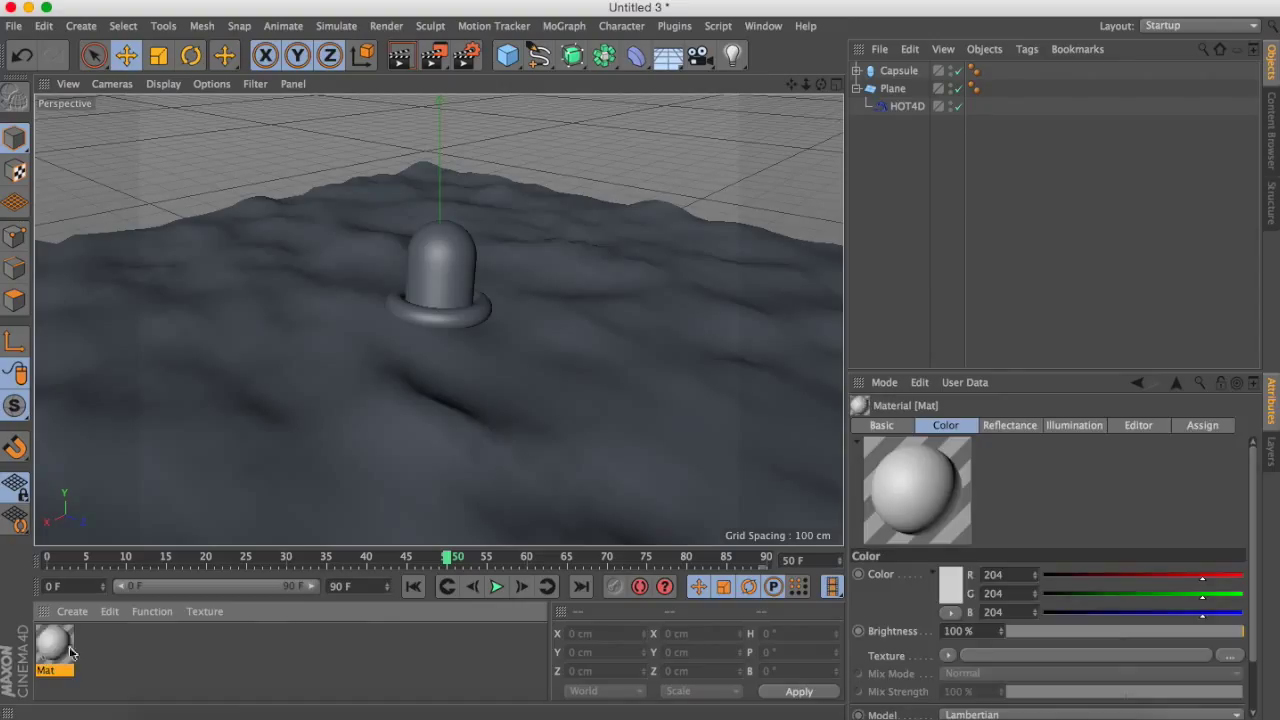
{"action": "double_click", "coordinate": [117, 650]}
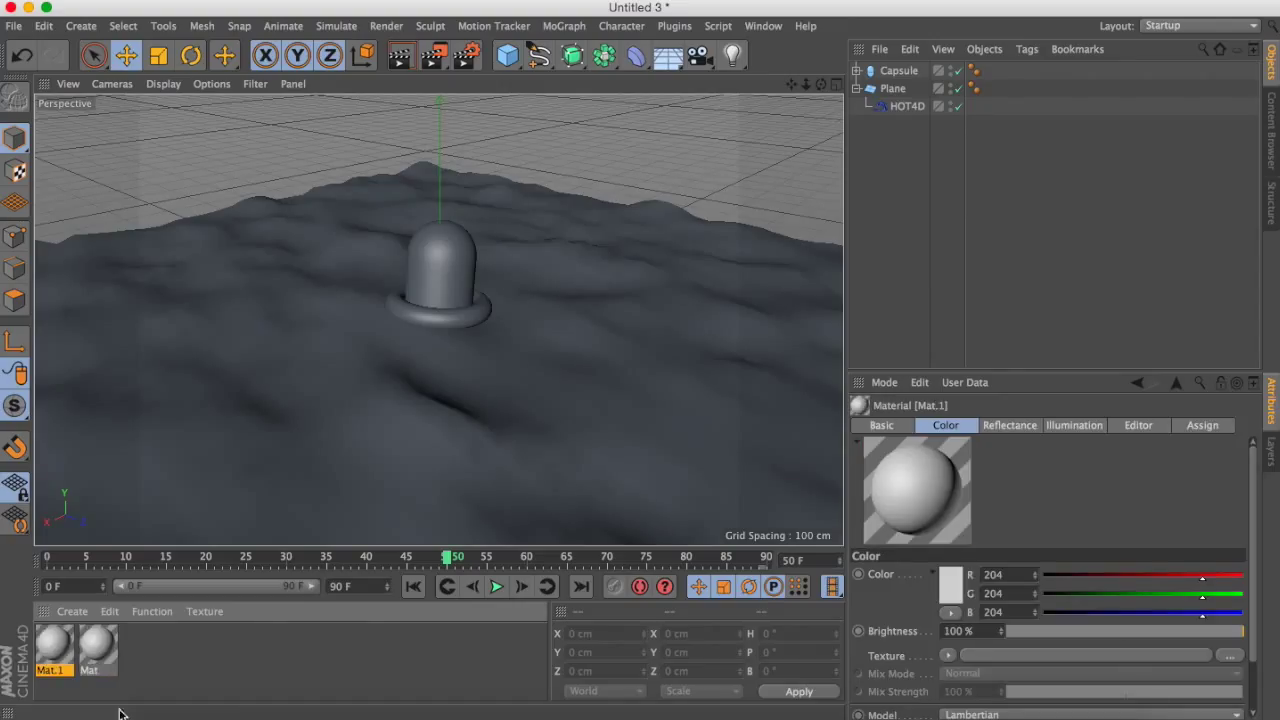
{"action": "double_click", "coordinate": [98, 648]}
{"action": "left_click", "coordinate": [335, 250]}
{"action": "type", "text": "Water"}
{"action": "key", "text": "Return"}
{"action": "key", "text": "super+w"}
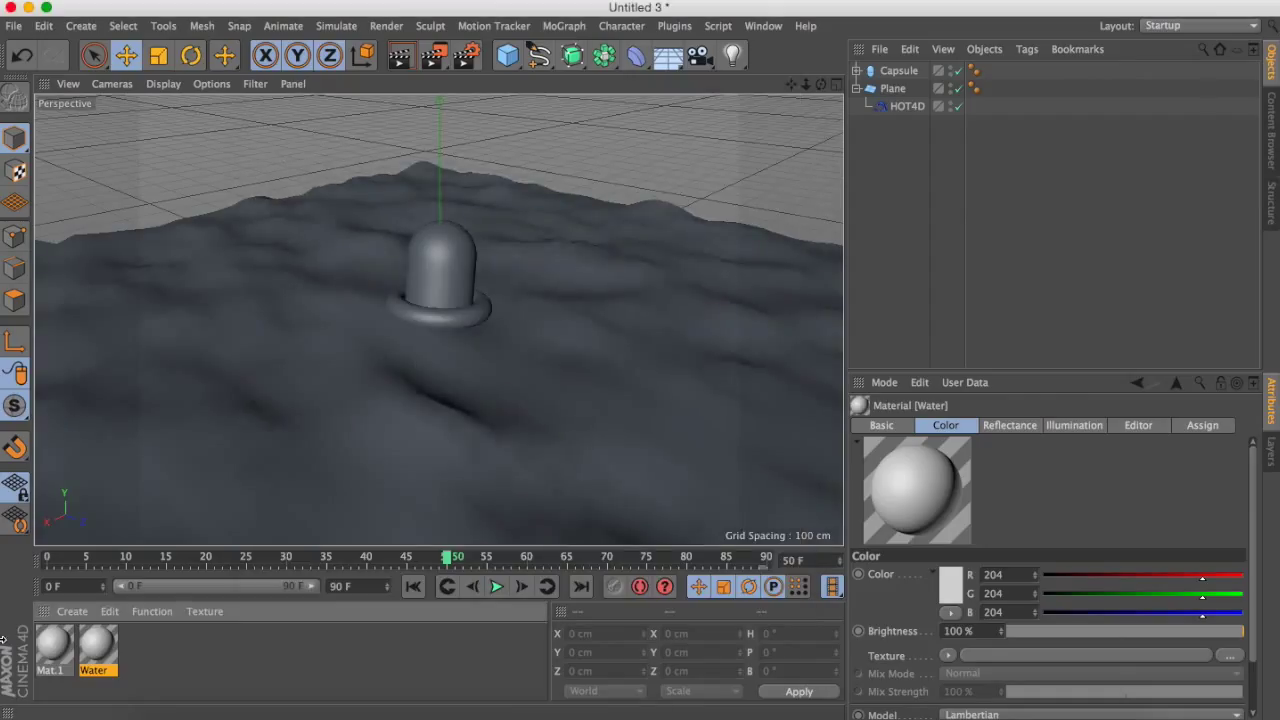
- Rename the second new material, Mat.1, as Buoy
{"action": "left_click", "coordinate": [54, 648]}
{"action": "double_click", "coordinate": [58, 660]}
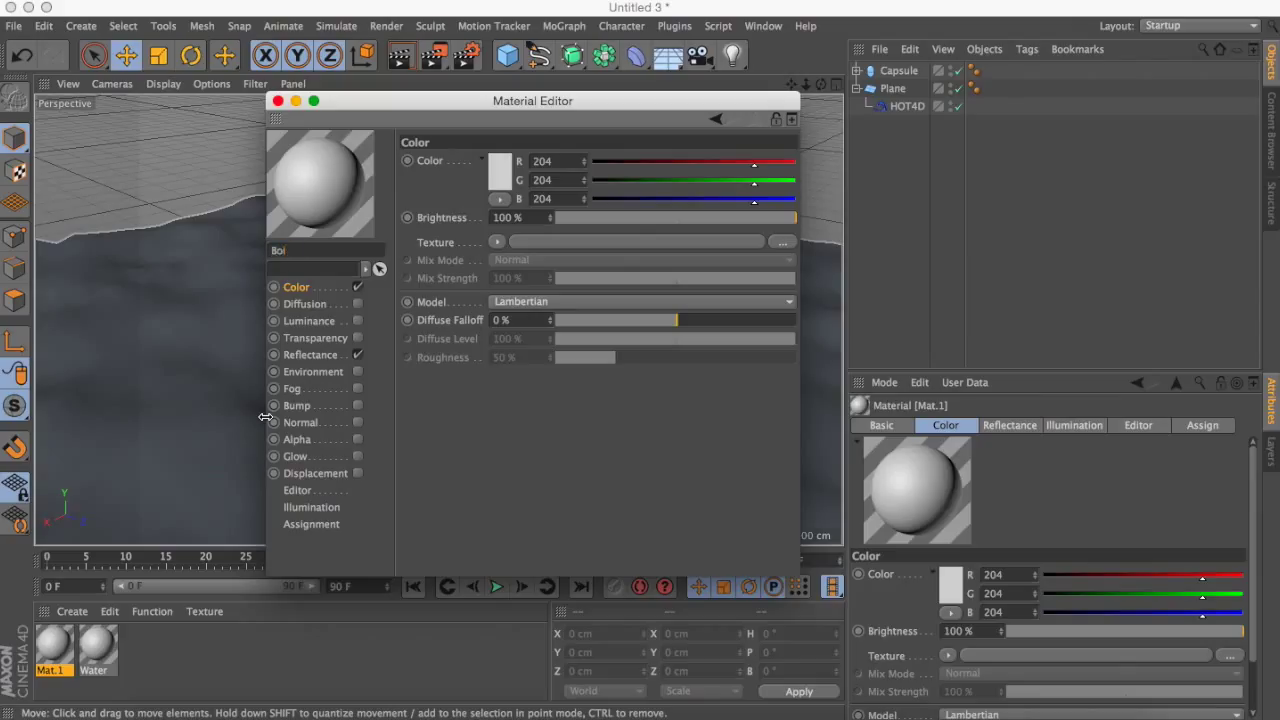
{"action": "key", "text": "Return"}
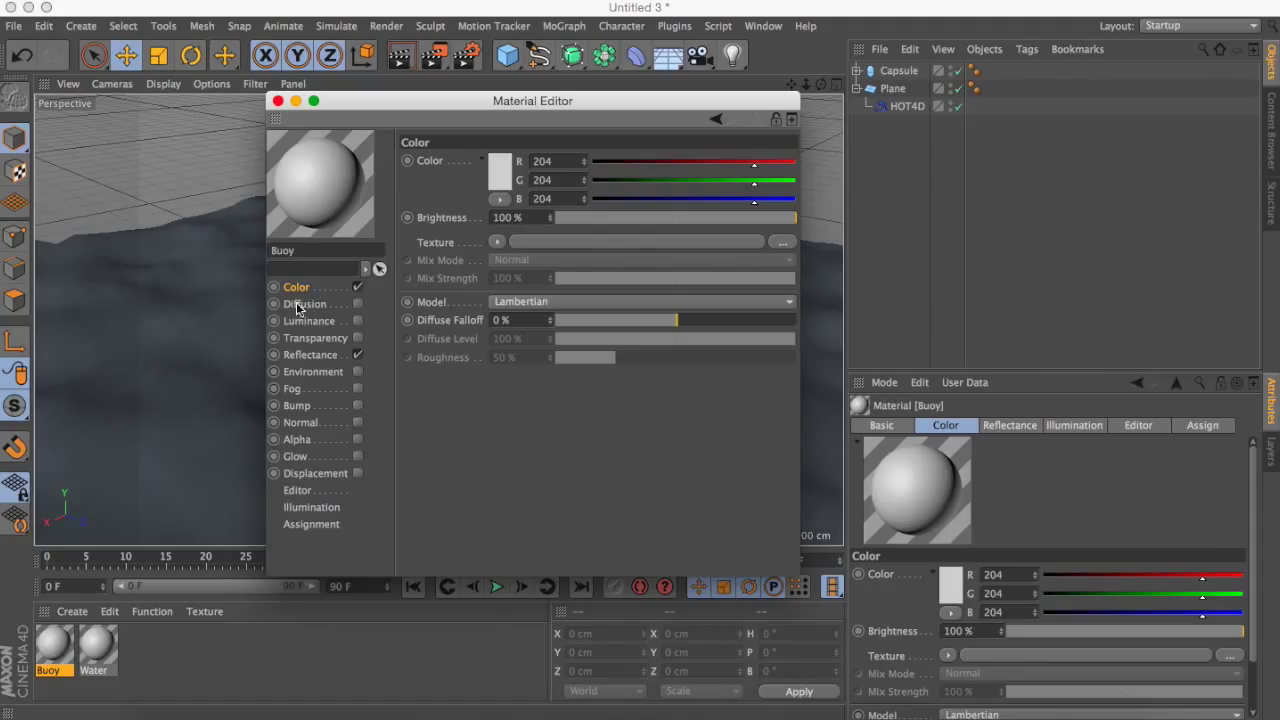
- Set the Buoy material's color to brown with RGB 108, 78, 21
{"action": "left_click", "coordinate": [491, 195]}
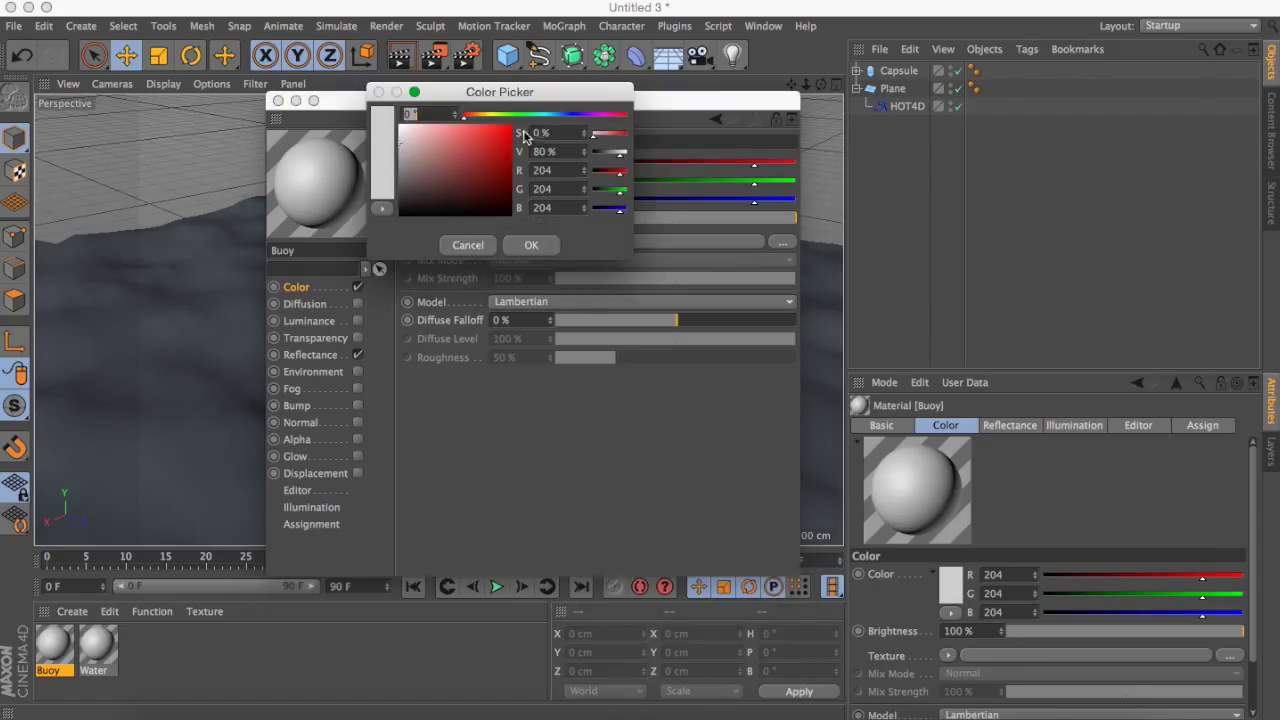
{"action": "left_click_drag", "start_coordinate": [524, 118], "coordinate": [482, 118]}
{"action": "left_click_drag", "start_coordinate": [483, 180], "coordinate": [489, 181]}
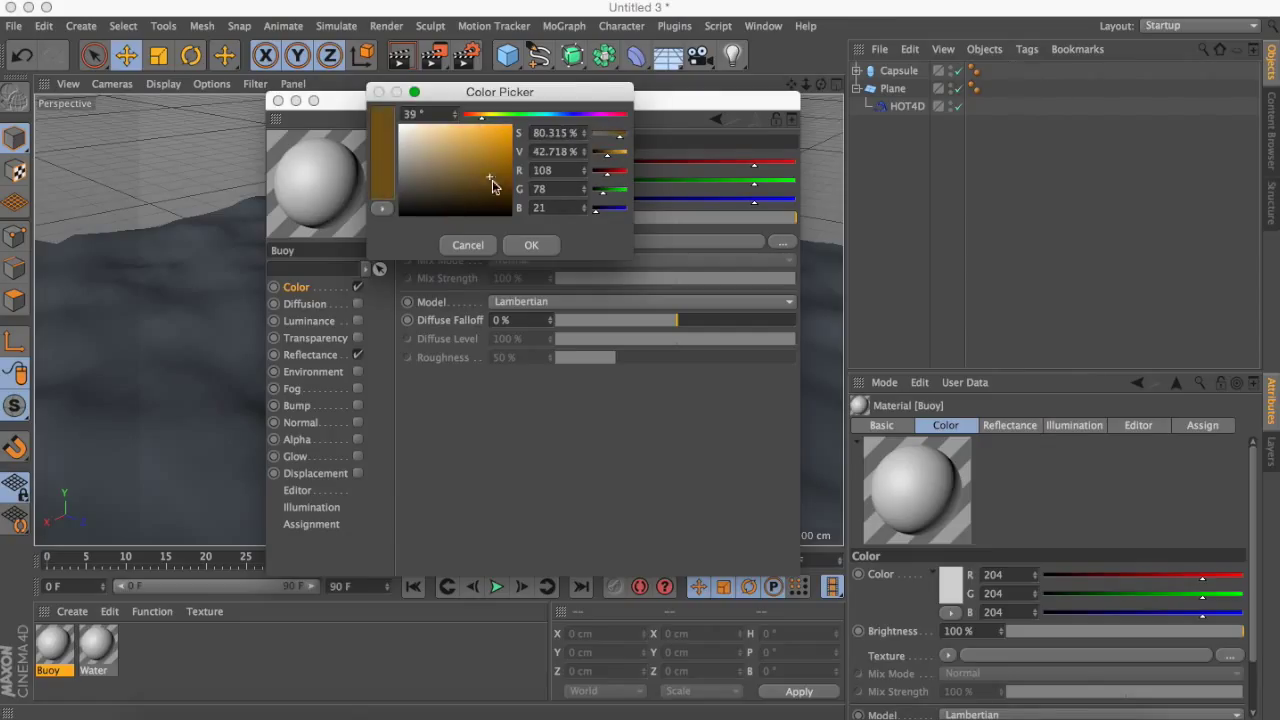
{"action": "left_click", "coordinate": [531, 245]}
- Enable transparency on the Buoy material and set its brightness to 18%
{"action": "left_click", "coordinate": [315, 340]}
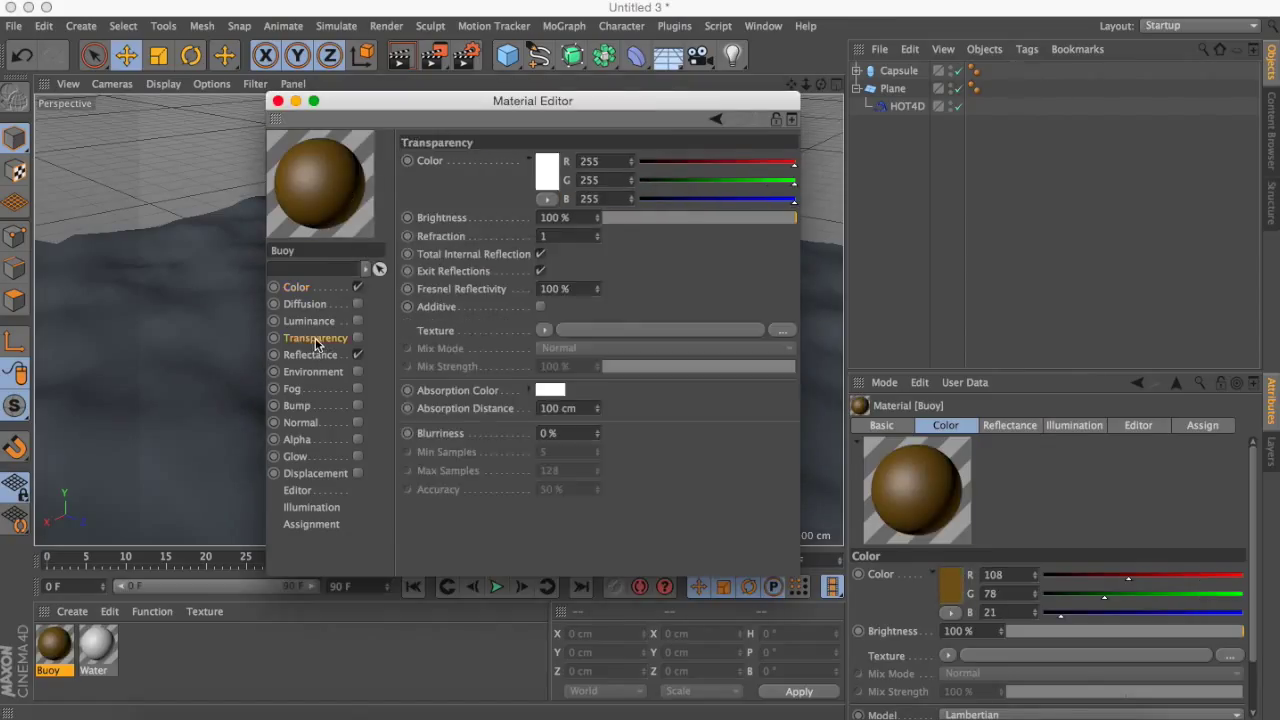
{"action": "left_click", "coordinate": [356, 339]}
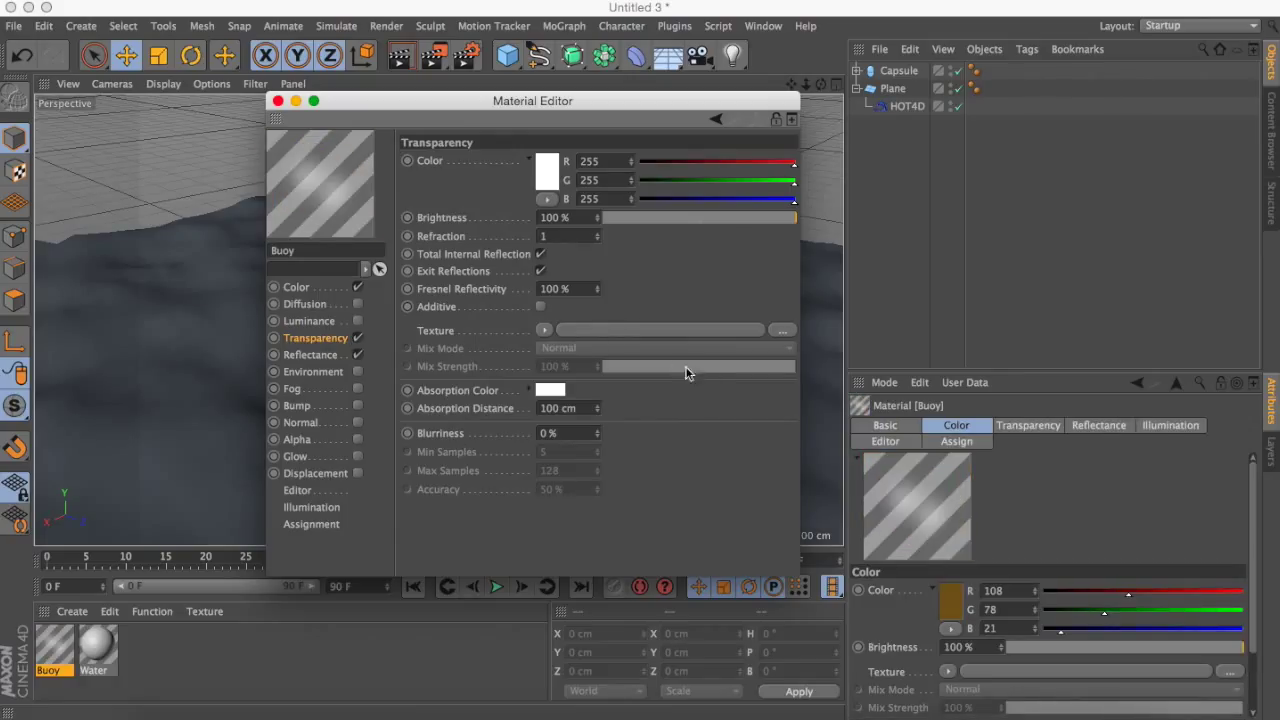
{"action": "mouse_move", "coordinate": [655, 220]}
{"action": "left_mouse_down"}
{"action": "mouse_move", "coordinate": [634, 220]}
{"action": "mouse_move", "coordinate": [652, 226]}
{"action": "left_mouse_up"}
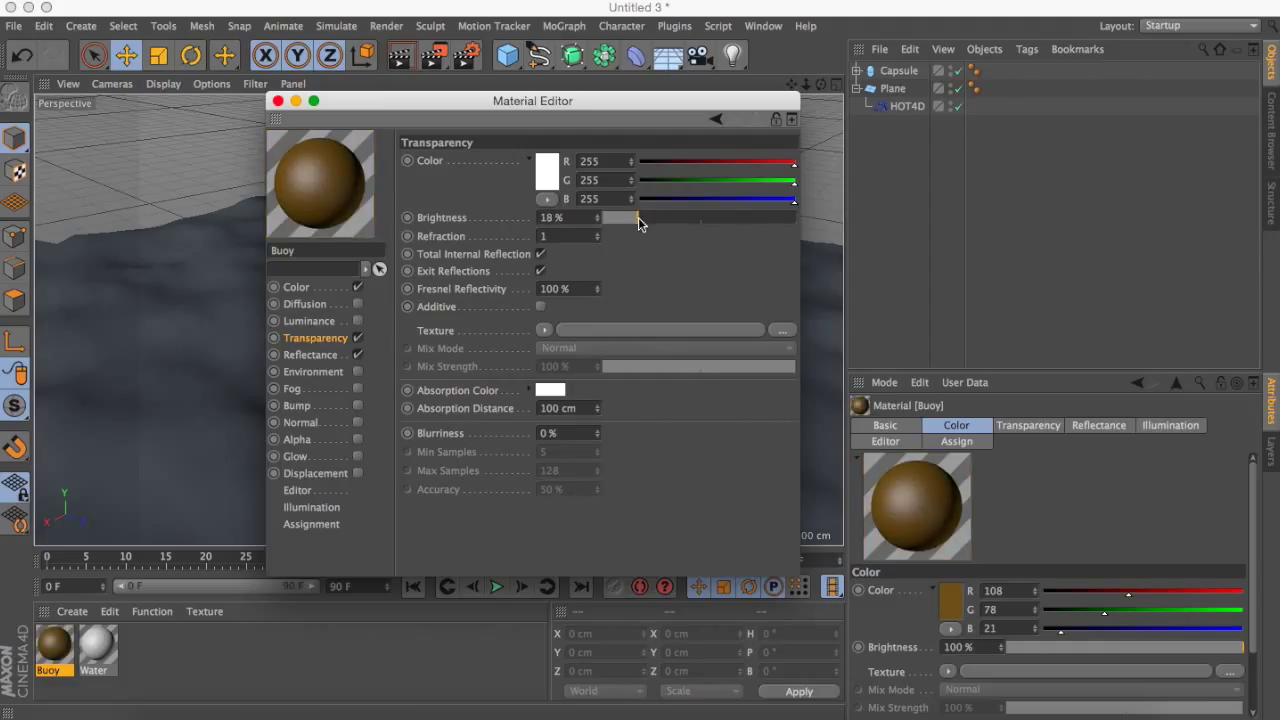
- Add a Reflection (Legacy) layer to the Buoy material and set the global reflection brightness to 1%
{"action": "left_click", "coordinate": [321, 360]}
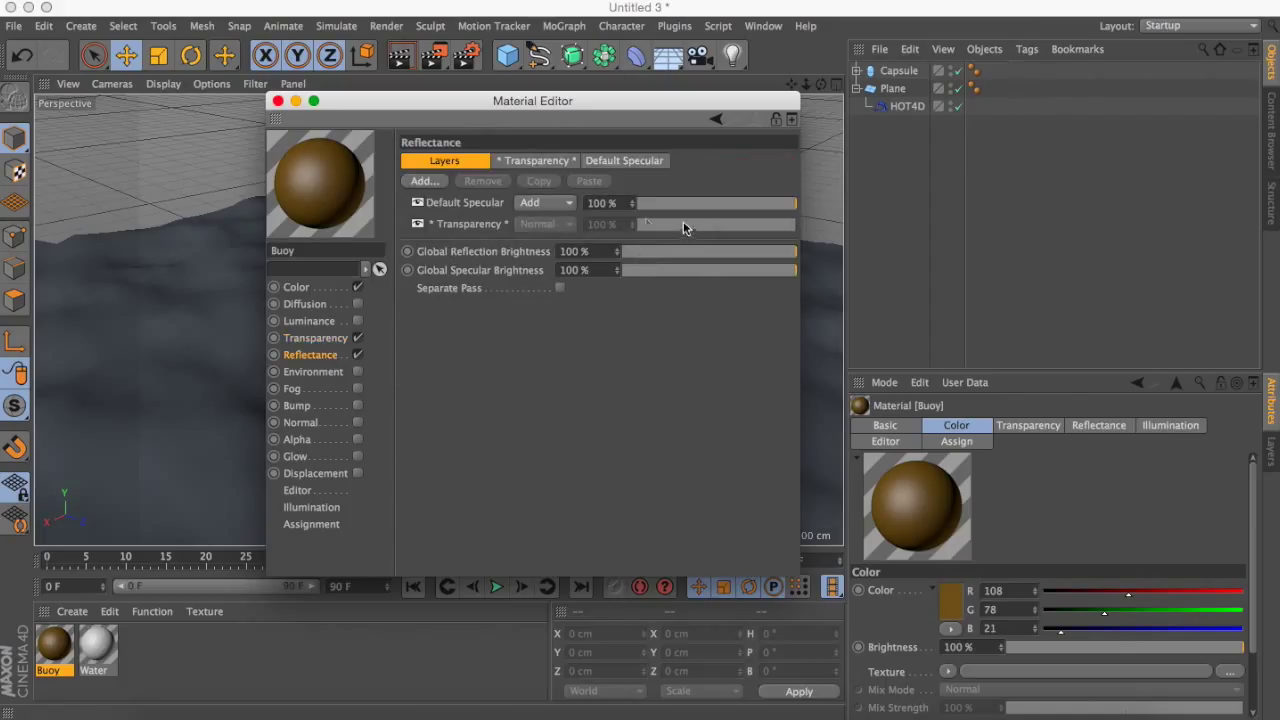
{"action": "left_click", "coordinate": [419, 180]}
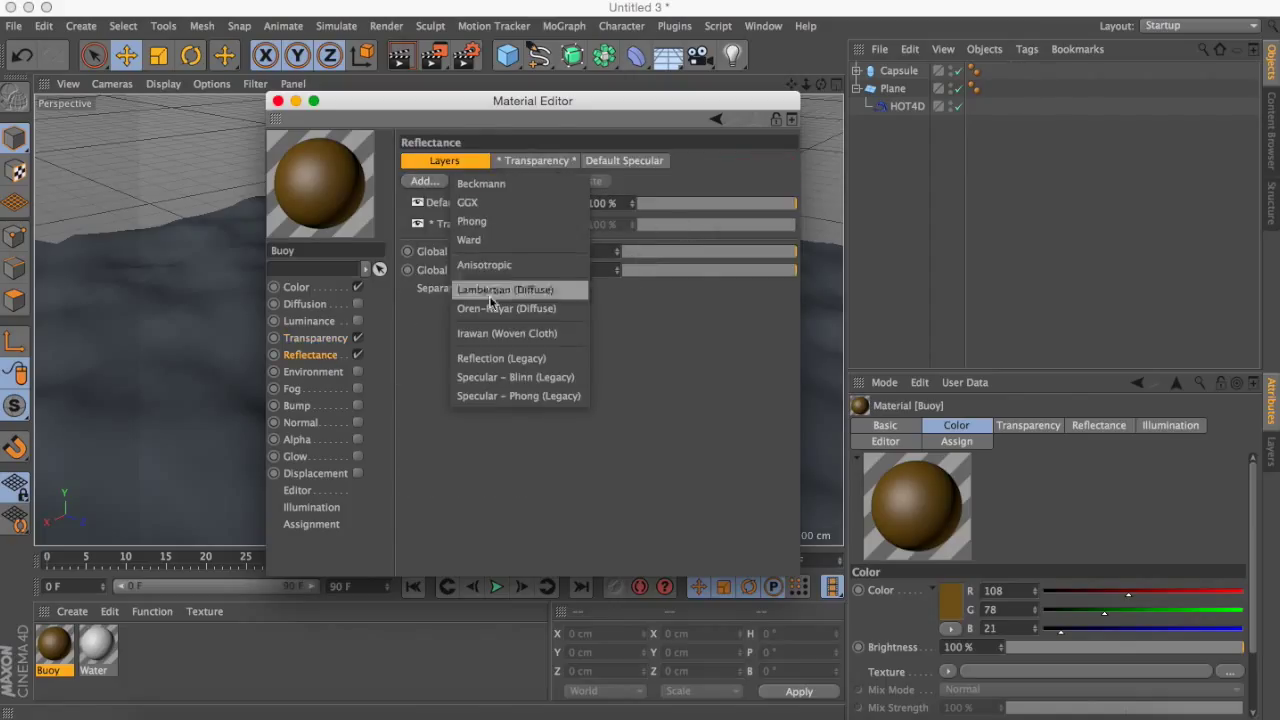
{"action": "left_click", "coordinate": [502, 356]}
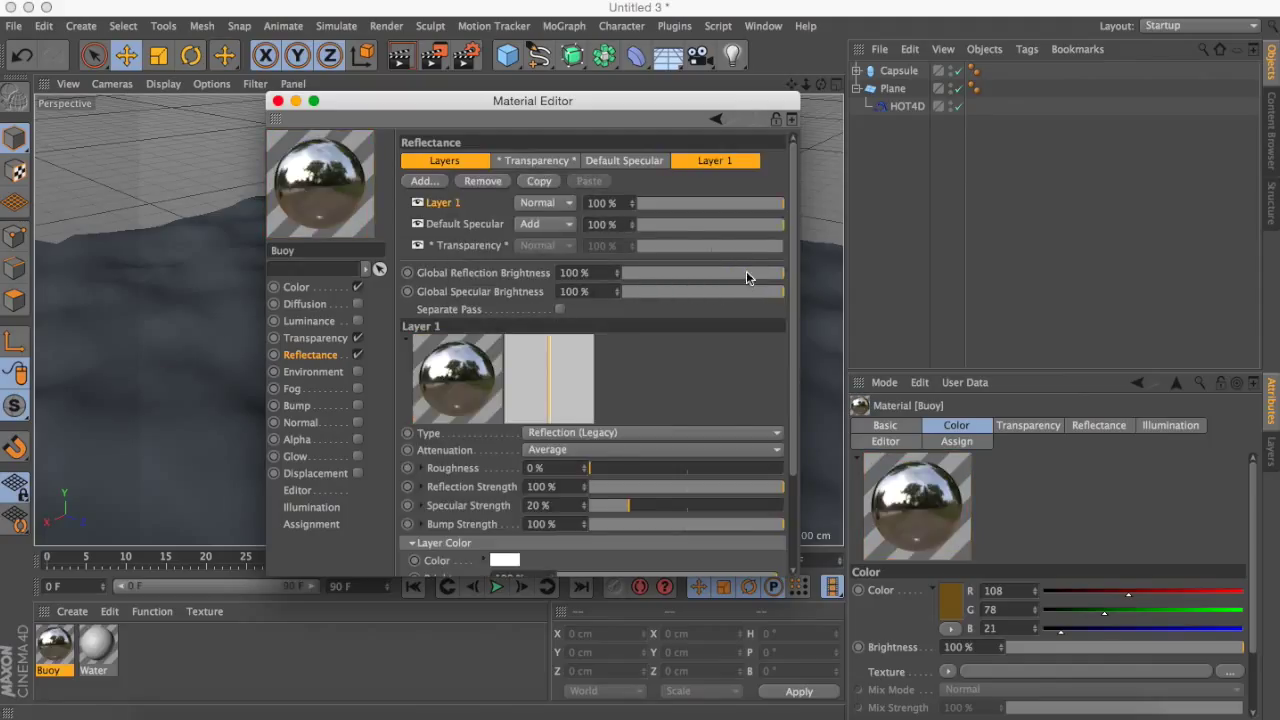
{"action": "left_click_drag", "start_coordinate": [748, 271], "coordinate": [630, 271]}
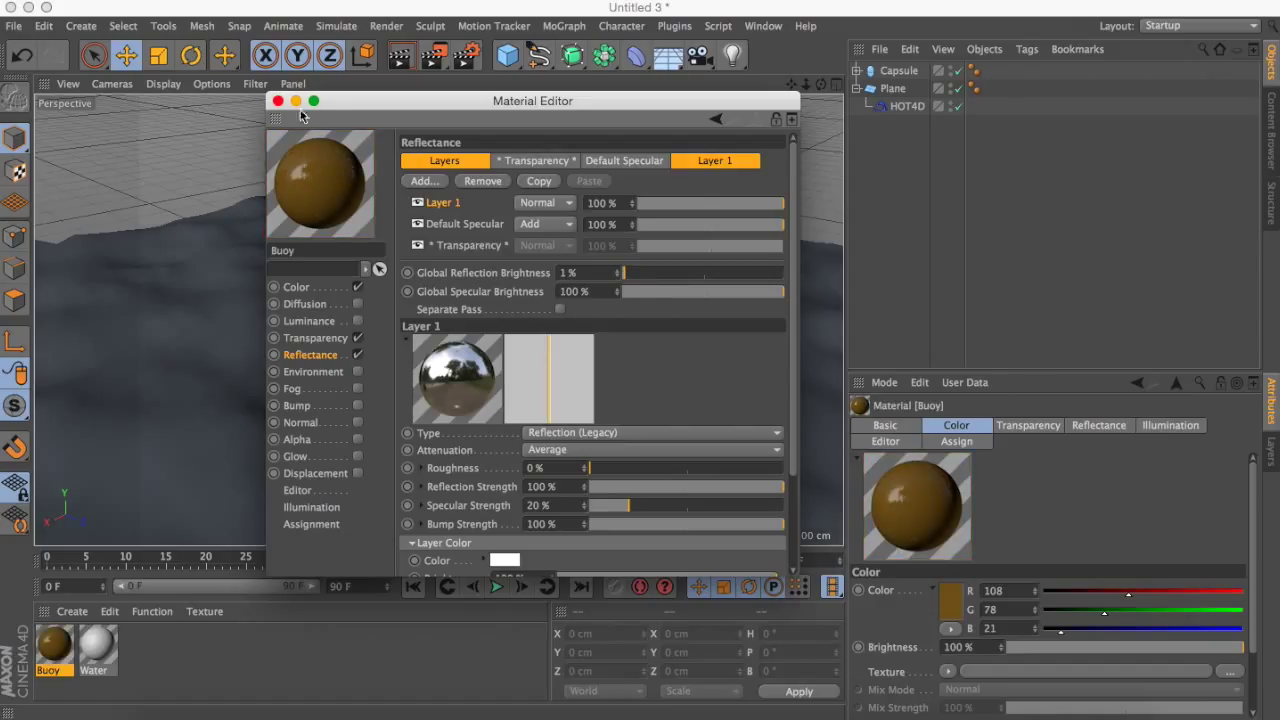
- Try a global reflection brightness of 0% on the Buoy material and undo the change
{"action": "double_click", "coordinate": [567, 272]}
{"action": "key", "text": "BackSpace"}
{"action": "type", "text": "0"}
{"action": "key", "text": "Return"}
{"action": "key", "text": "super+z"}
- Apply the Buoy material to the Capsule and run a test render of the perspective view
{"action": "left_click", "coordinate": [278, 101]}
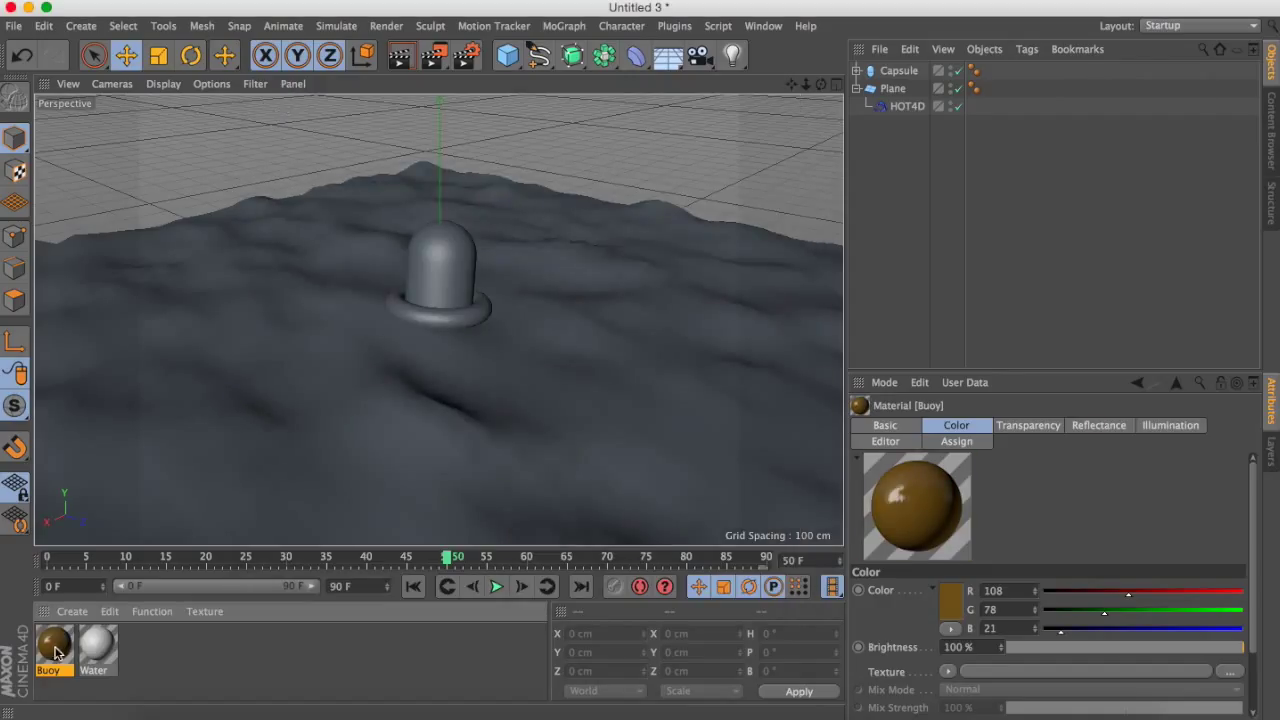
{"action": "left_click_drag", "start_coordinate": [905, 78], "coordinate": [903, 74]}
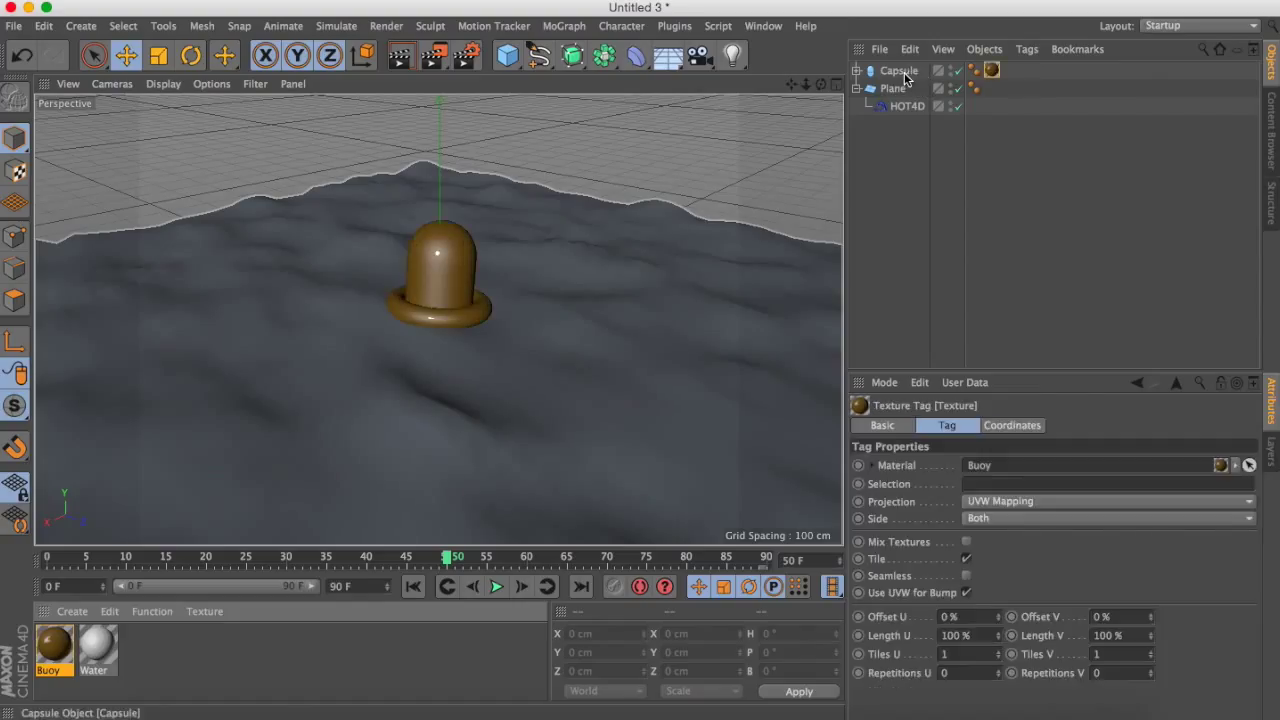
{"action": "left_click", "coordinate": [918, 125]}
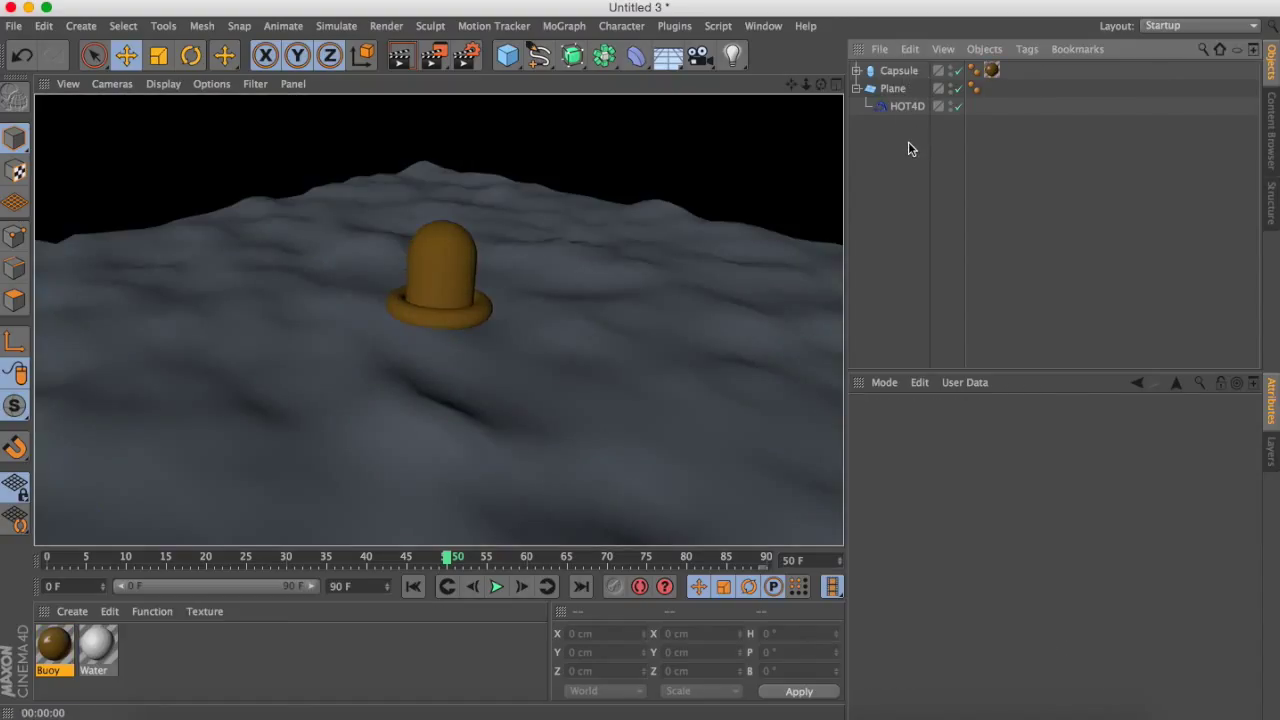
{"action": "left_click", "coordinate": [908, 148]}
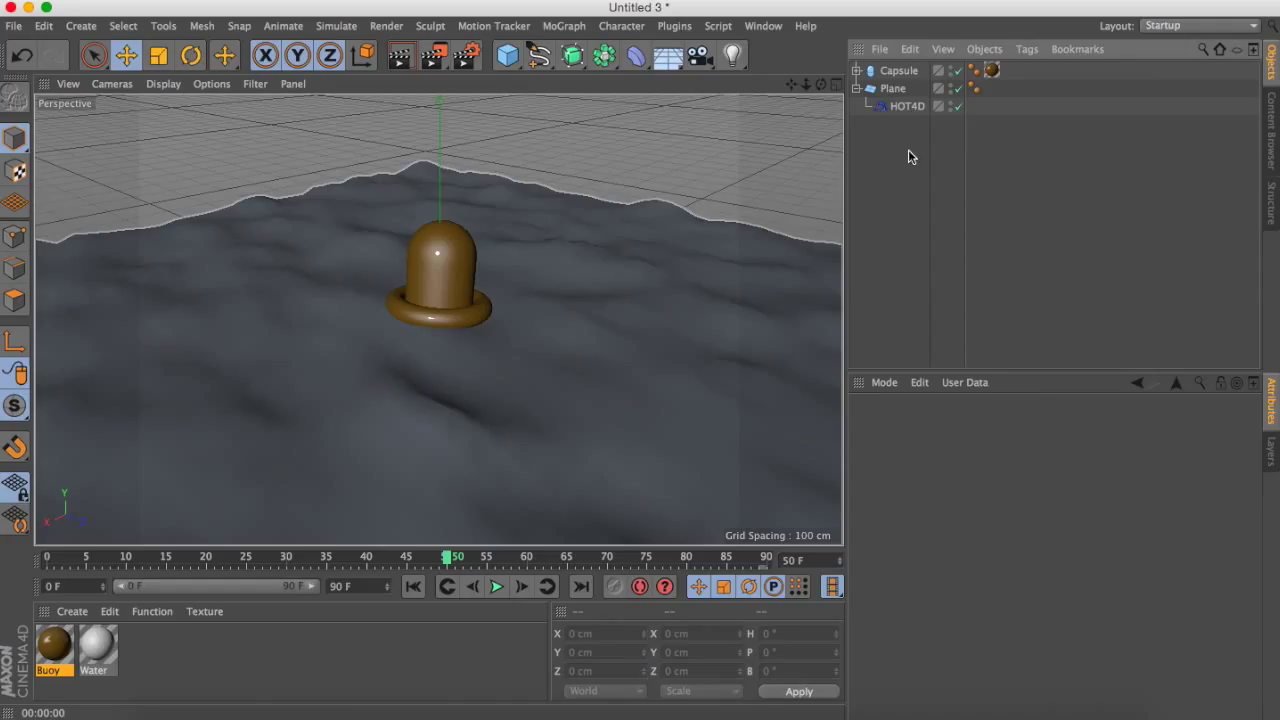
- Set the Water material's color to pure white, RGB 255, 255, 255
{"action": "double_click", "coordinate": [97, 648]}
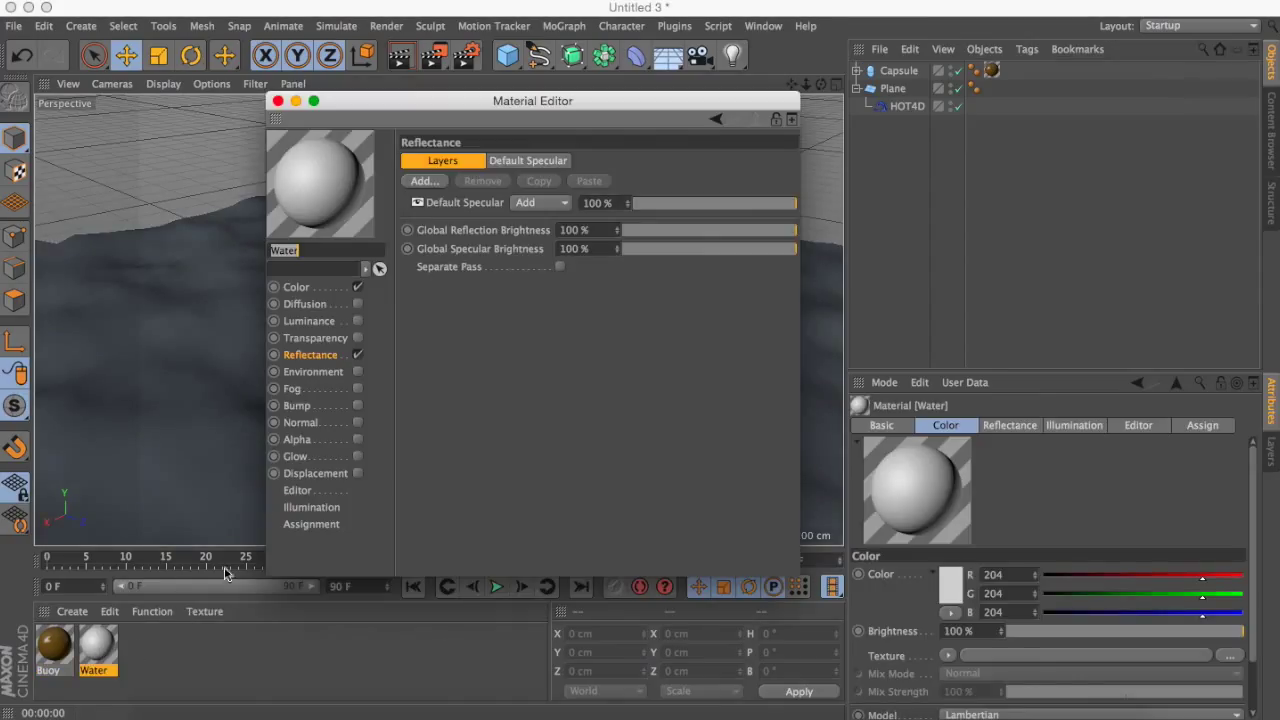
{"action": "left_click", "coordinate": [318, 289]}
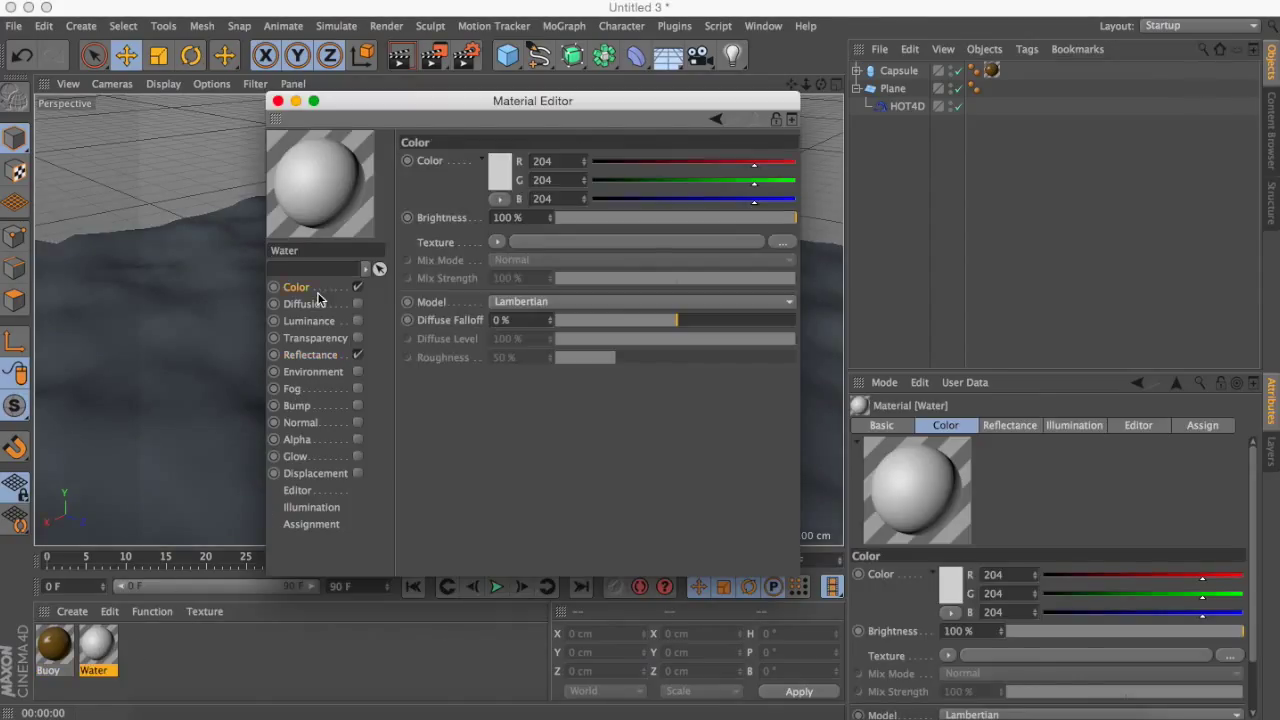
{"action": "left_click", "coordinate": [499, 178]}
{"action": "left_click_drag", "start_coordinate": [371, 144], "coordinate": [385, 122]}
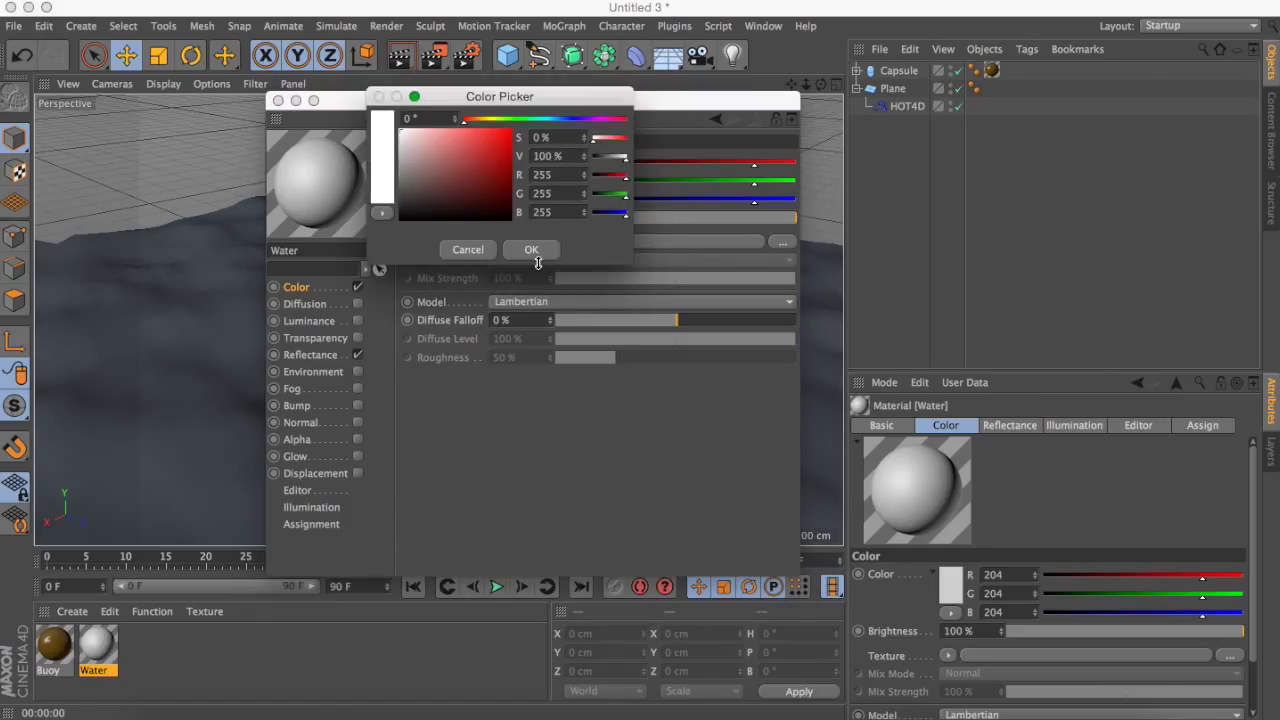
{"action": "left_click", "coordinate": [531, 249]}
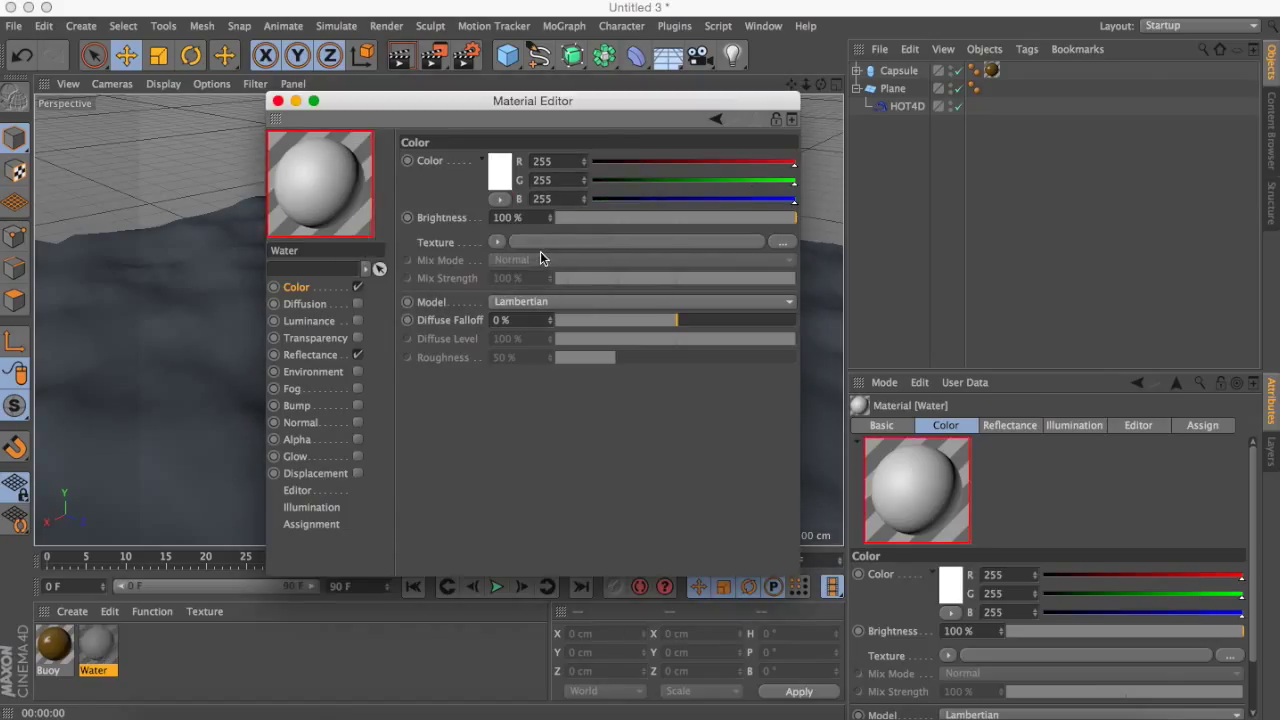
- Add a Ward reflectance layer to the Water material
{"action": "left_click", "coordinate": [312, 355]}
{"action": "left_click", "coordinate": [412, 184]}
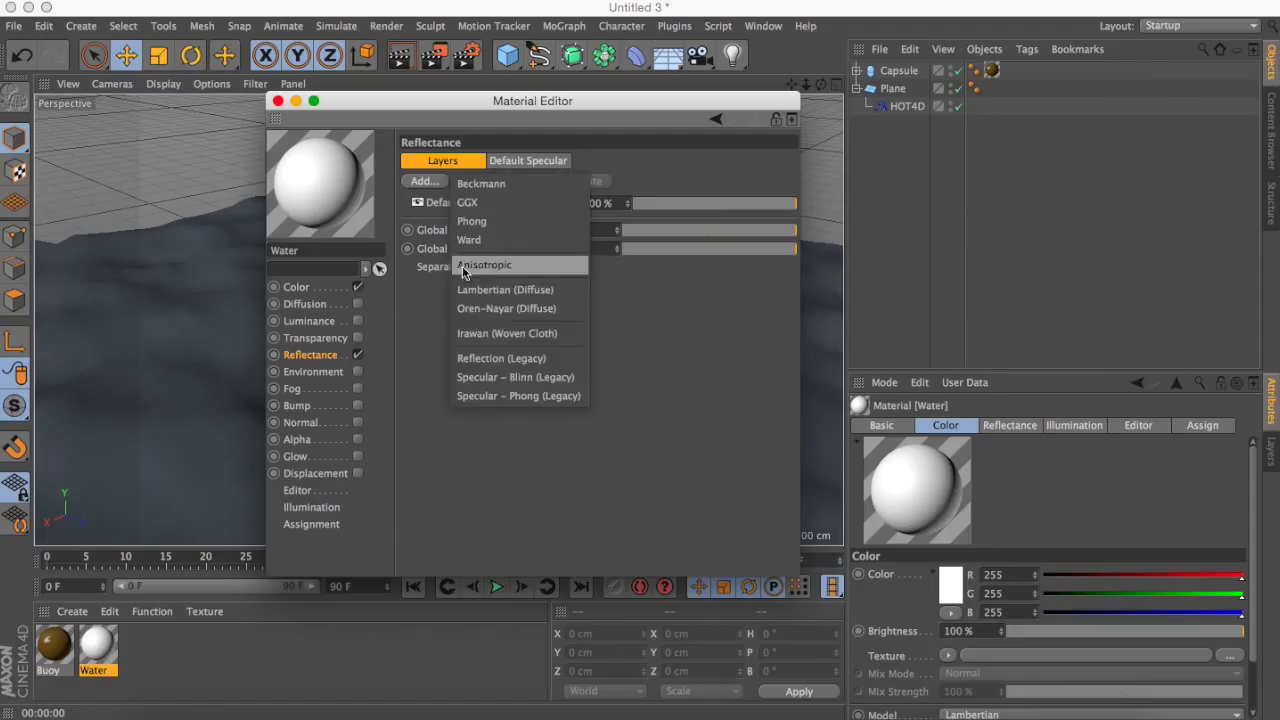
{"action": "left_click", "coordinate": [484, 241]}
- Give Water's Ward layer a Dielectric Fresnel with the Water (Ice) preset and raise its IOR to 10
{"action": "scroll", "coordinate": [797, 386], "scroll_direction": "down", "scroll_amount": 1}
{"action": "scroll", "coordinate": [797, 386], "scroll_direction": "down", "scroll_amount": 2}
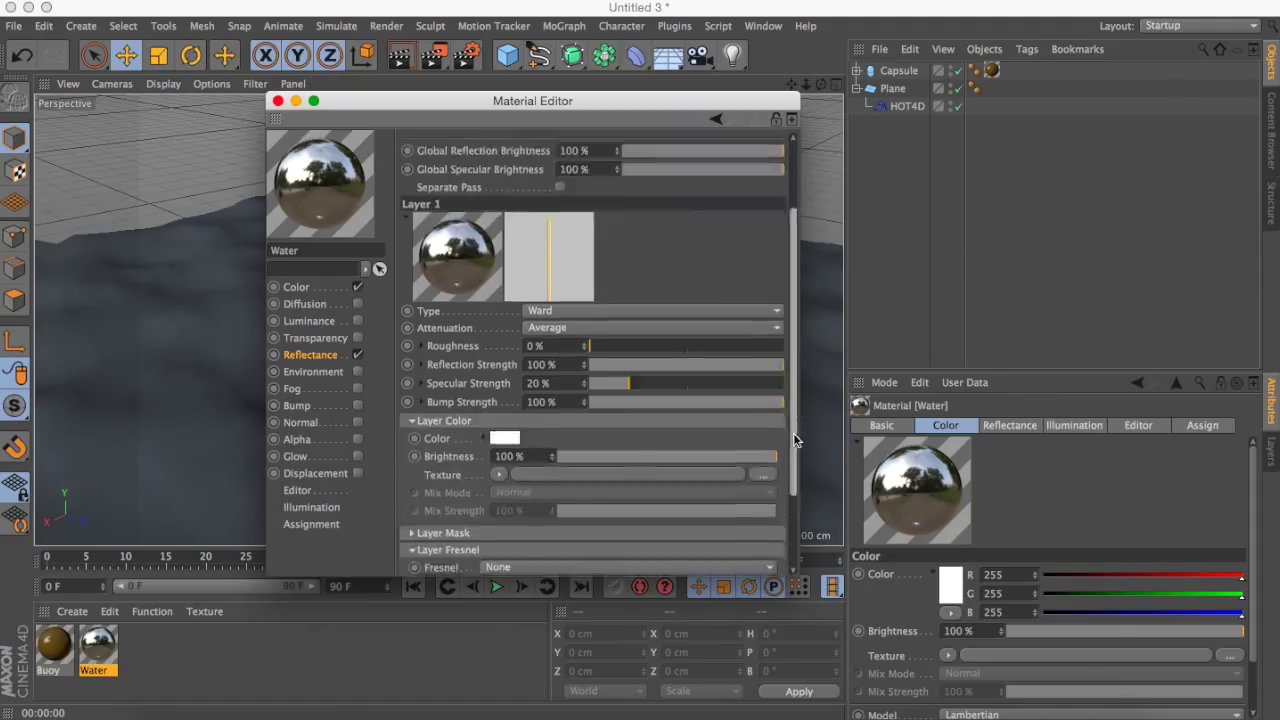
{"action": "scroll", "coordinate": [794, 440], "scroll_direction": "down", "scroll_amount": 2}
{"action": "left_click", "coordinate": [525, 460]}
{"action": "left_click", "coordinate": [526, 503]}
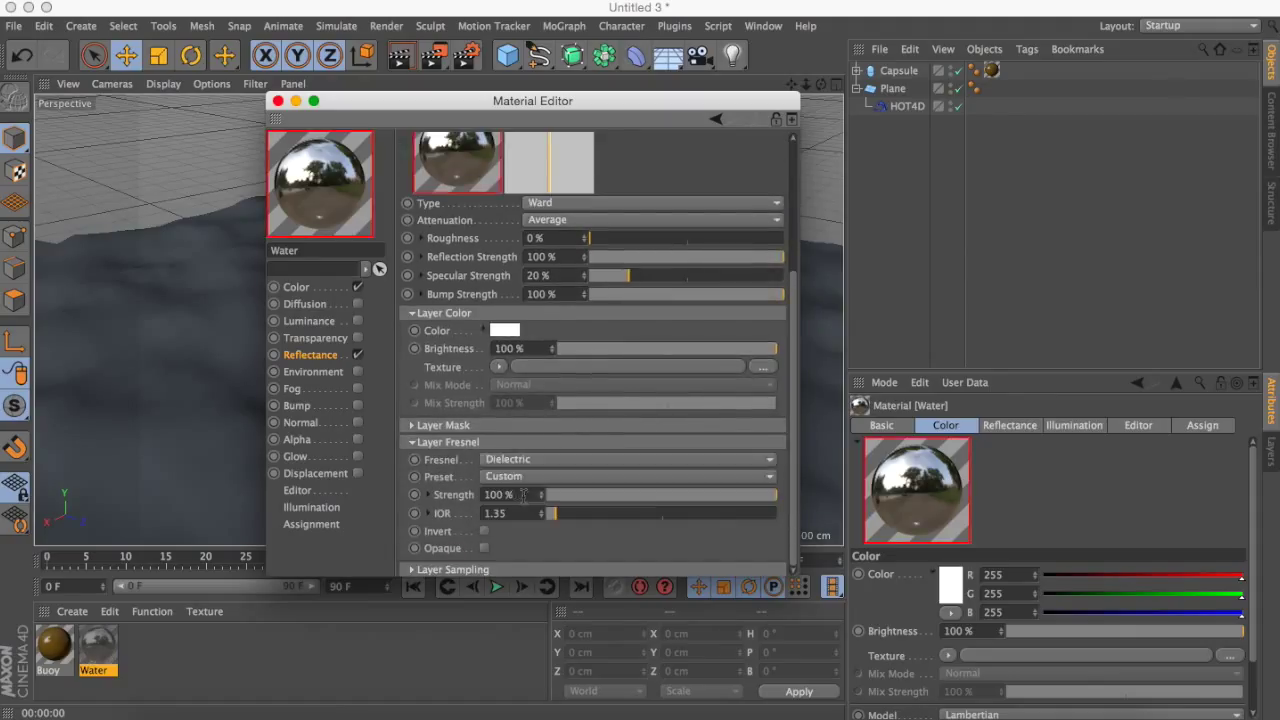
{"action": "left_click", "coordinate": [515, 476]}
{"action": "left_click", "coordinate": [559, 435]}
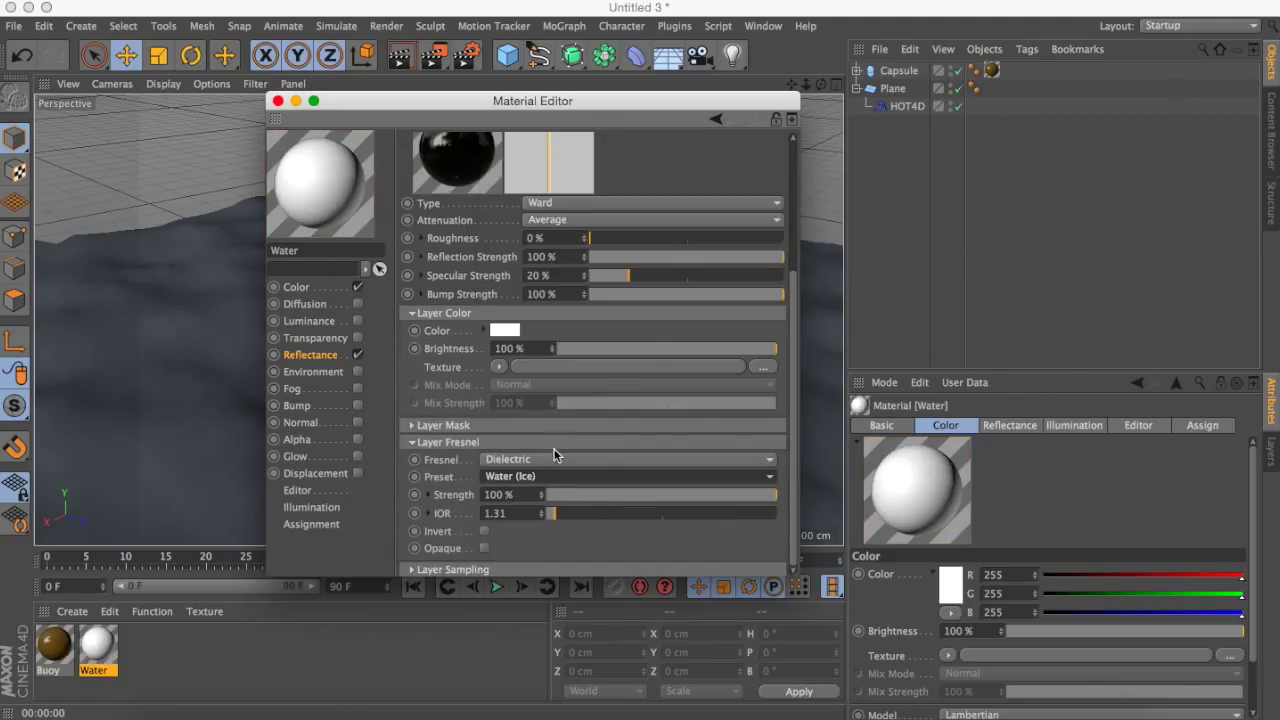
{"action": "left_click_drag", "start_coordinate": [551, 513], "coordinate": [785, 514]}
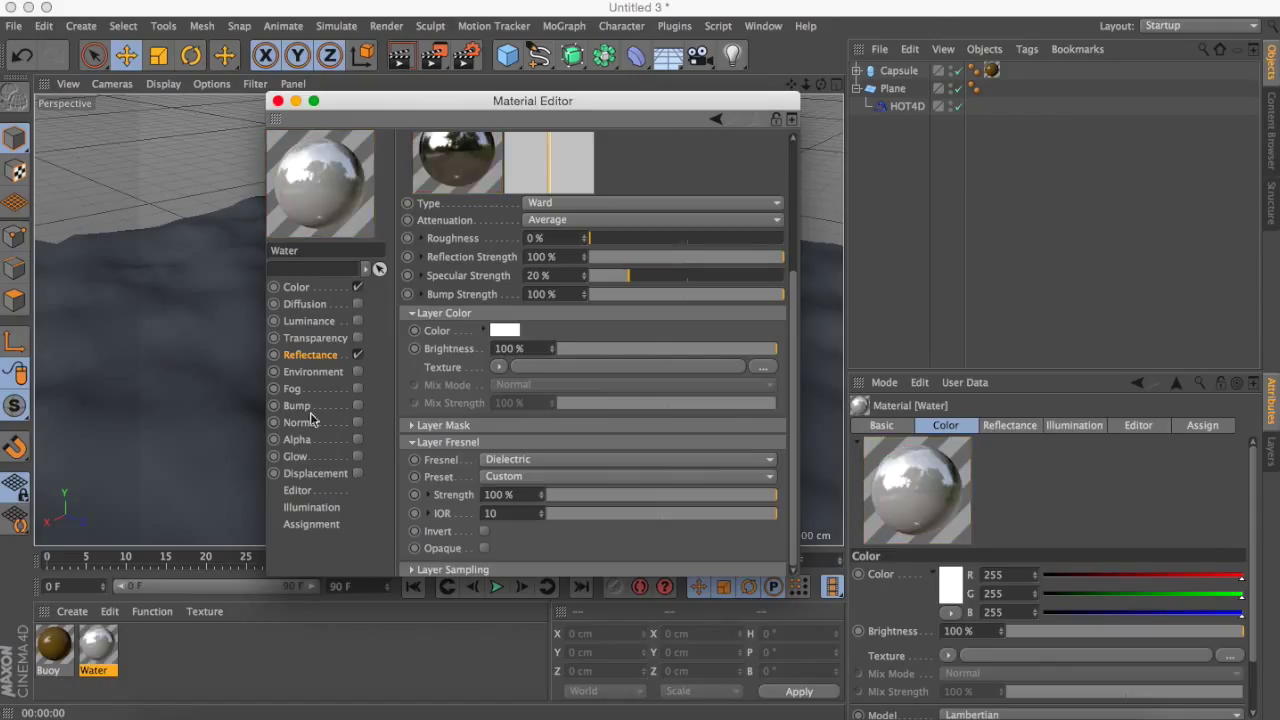
- Enable displacement on the Water material with a Noise texture at 11% strength
{"action": "left_click", "coordinate": [312, 474]}
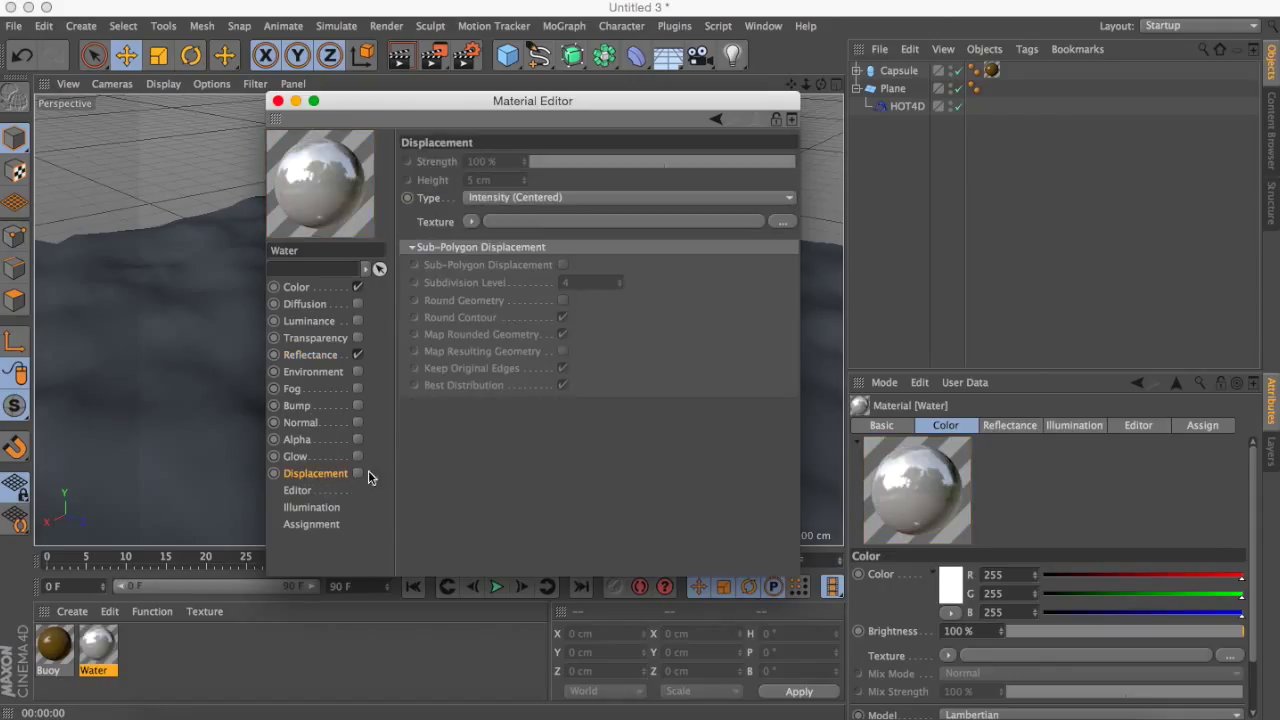
{"action": "left_click", "coordinate": [358, 473]}
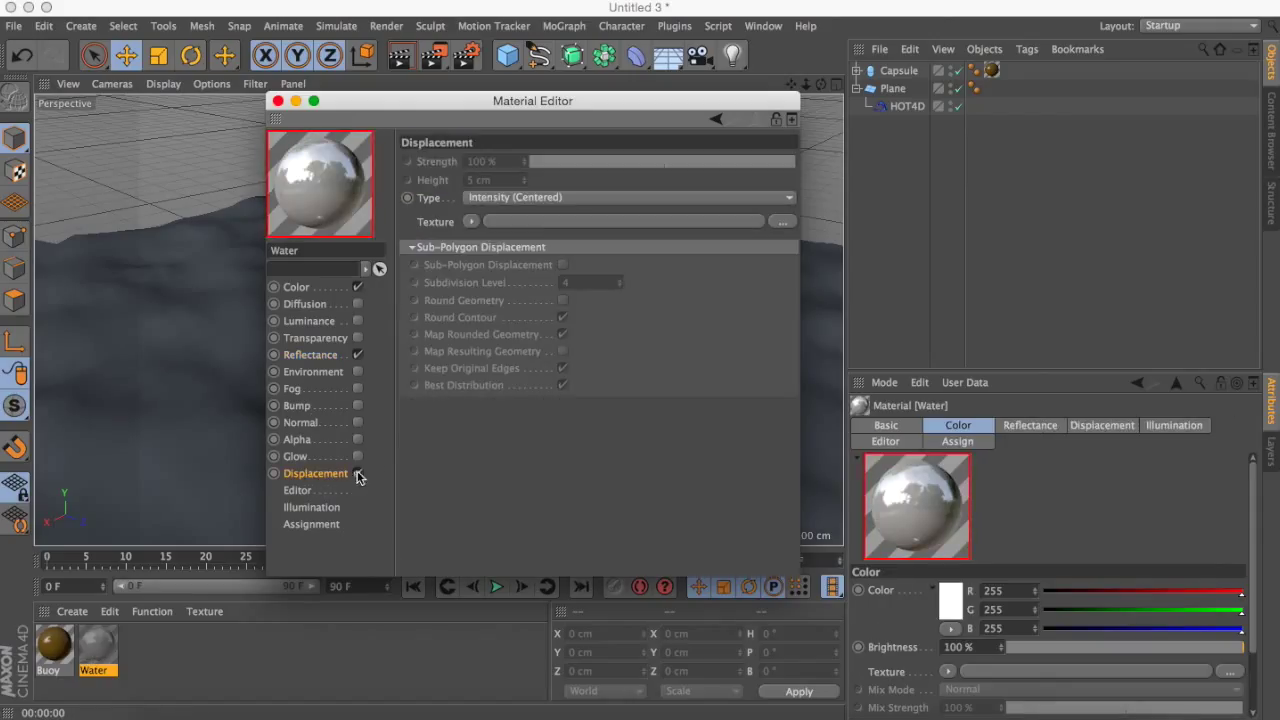
{"action": "left_click", "coordinate": [471, 221]}
{"action": "left_click", "coordinate": [521, 437]}
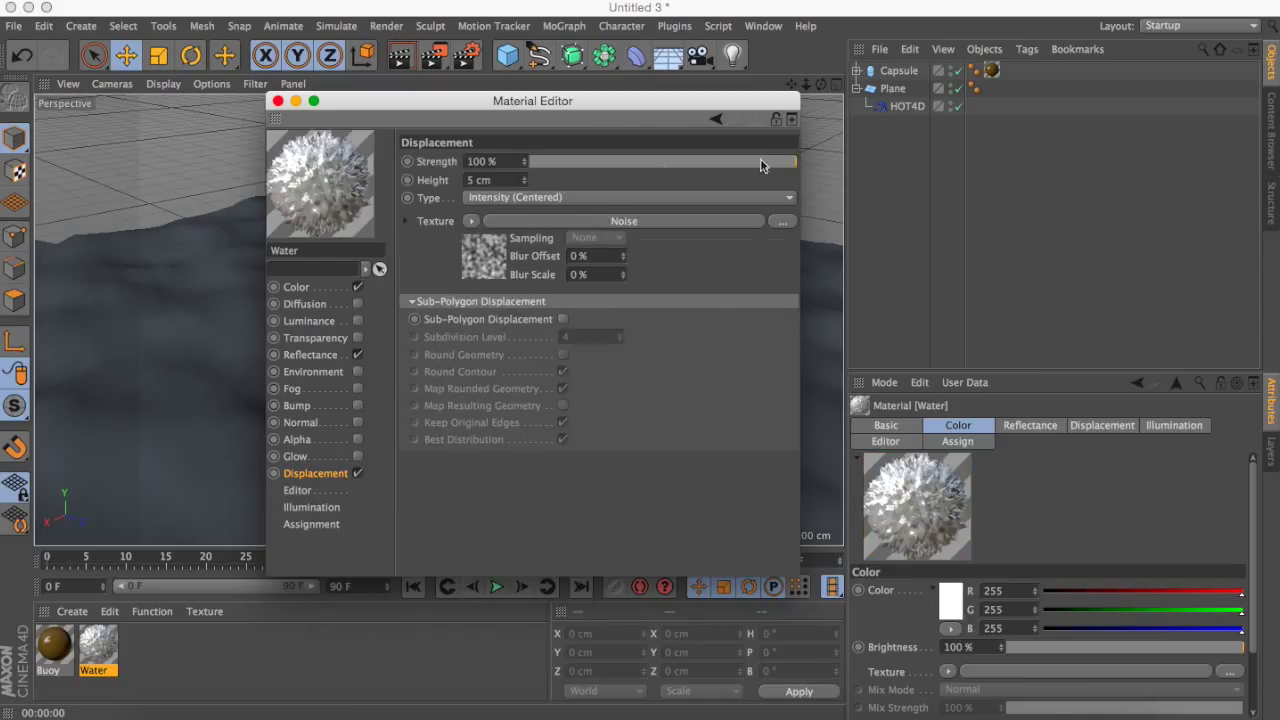
{"action": "left_click_drag", "start_coordinate": [697, 162], "coordinate": [679, 159]}
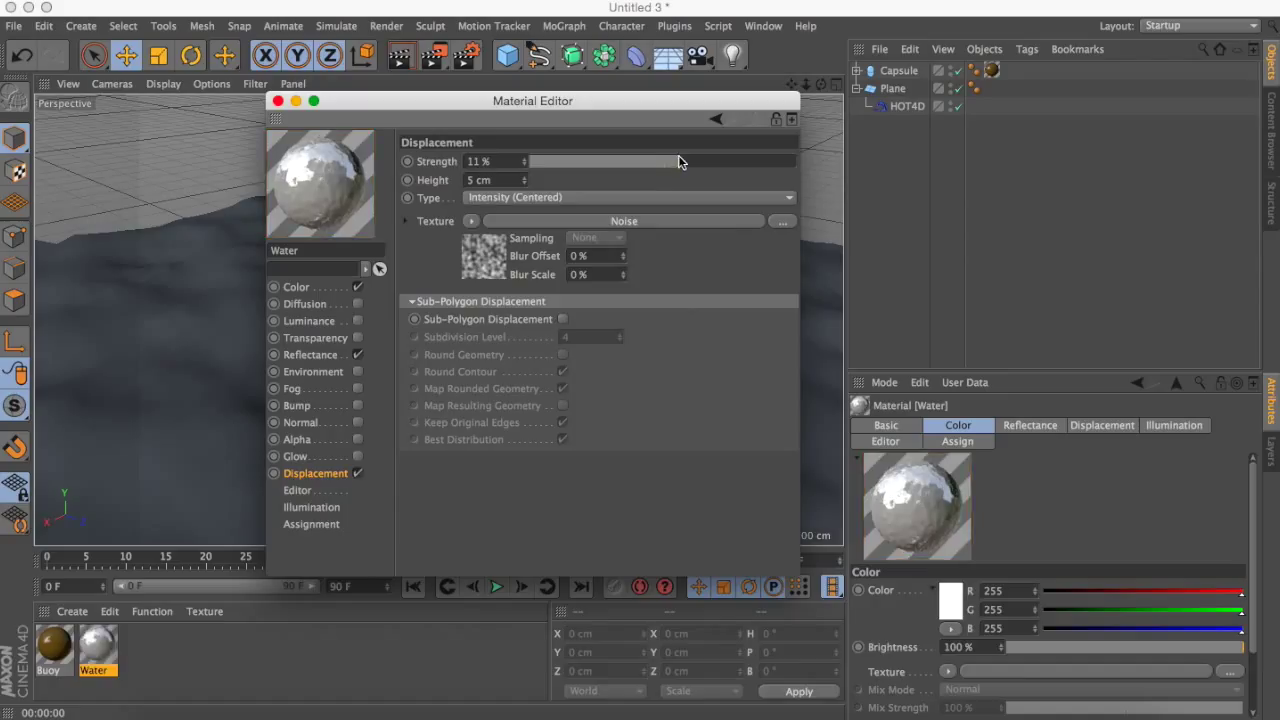
- Apply the Water material to the Plane and run a test render of the perspective view
{"action": "left_click", "coordinate": [298, 406]}
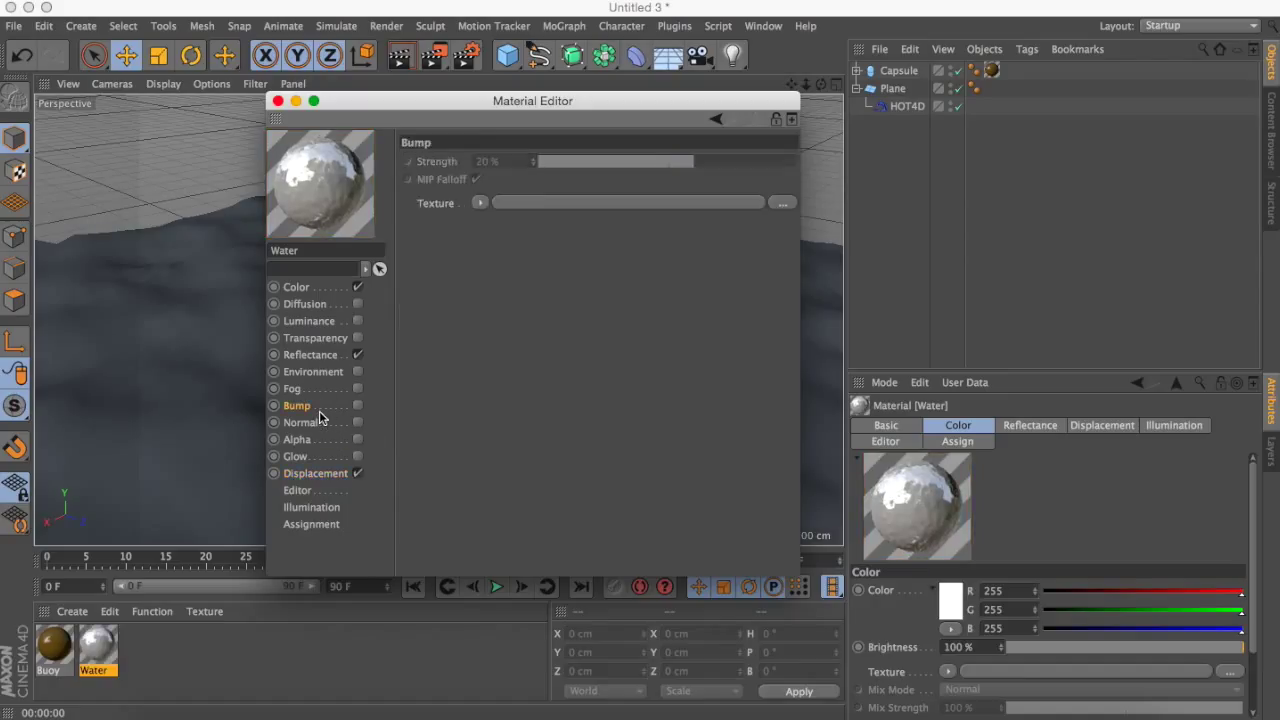
{"action": "left_click", "coordinate": [278, 101]}
{"action": "left_click_drag", "start_coordinate": [92, 638], "coordinate": [294, 496]}
{"action": "left_click", "coordinate": [381, 647]}
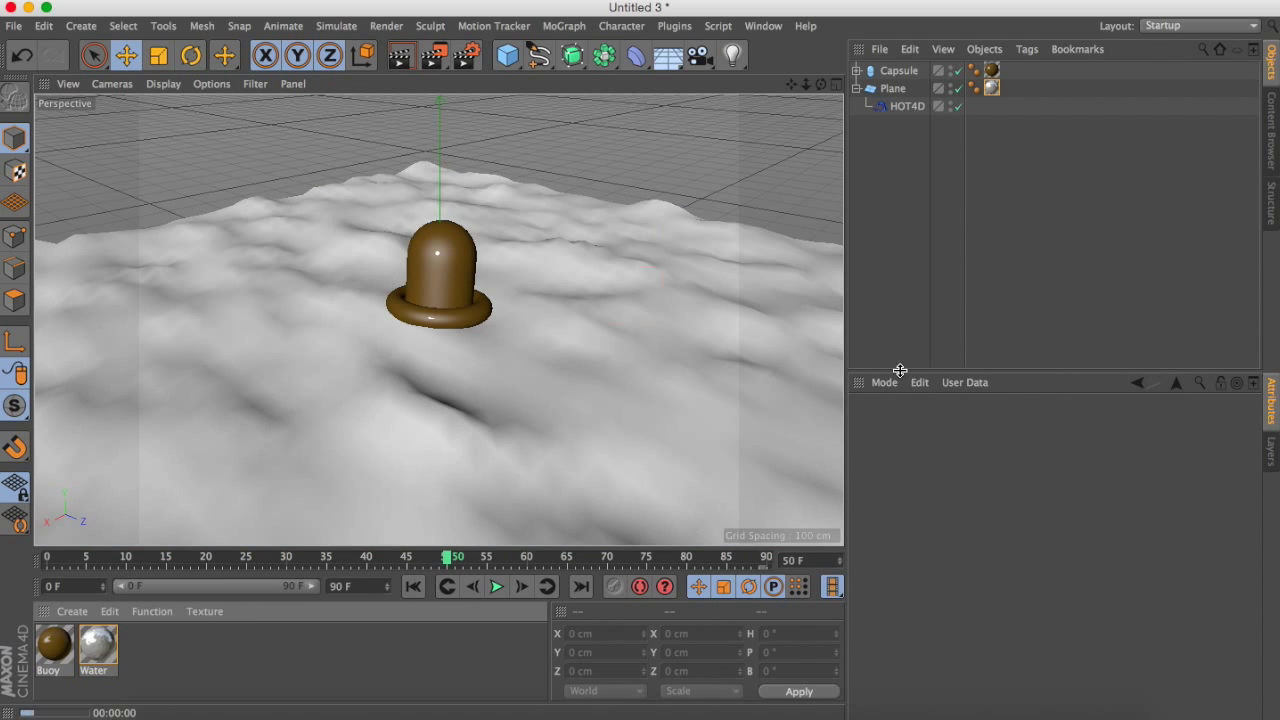
{"action": "key", "text": "ctrl+r"}
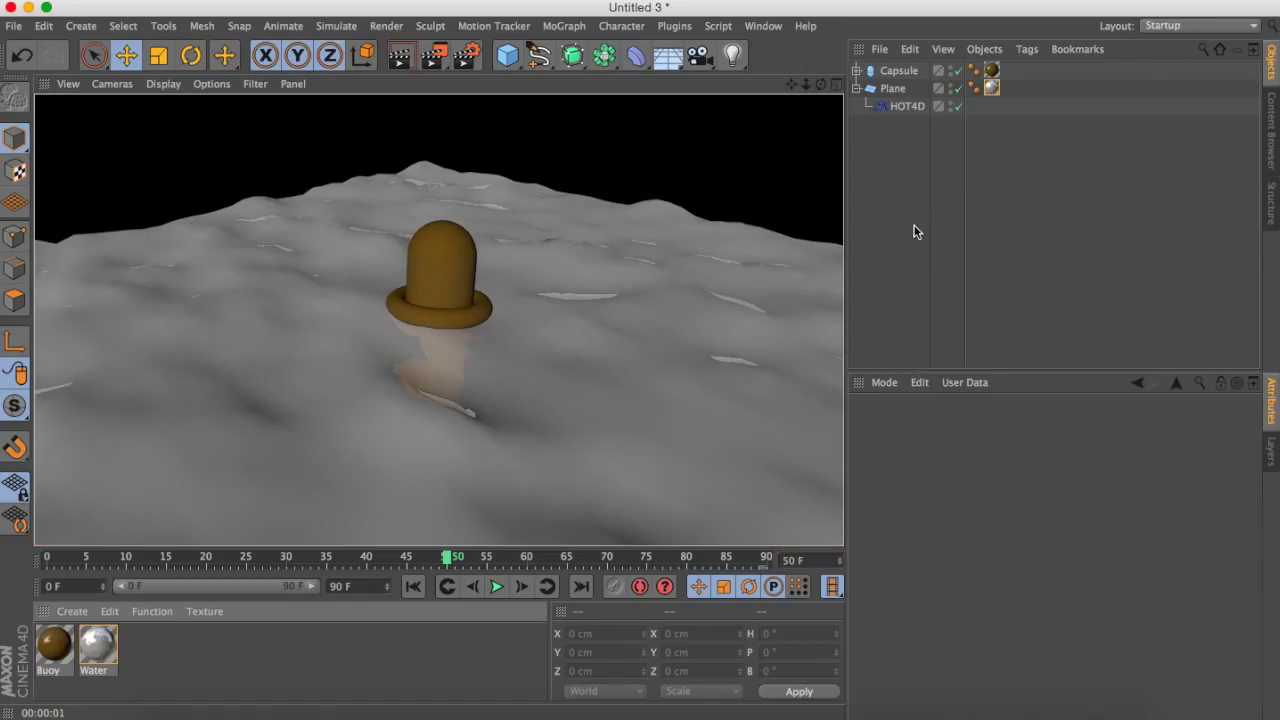
{"action": "left_click", "coordinate": [911, 273]}
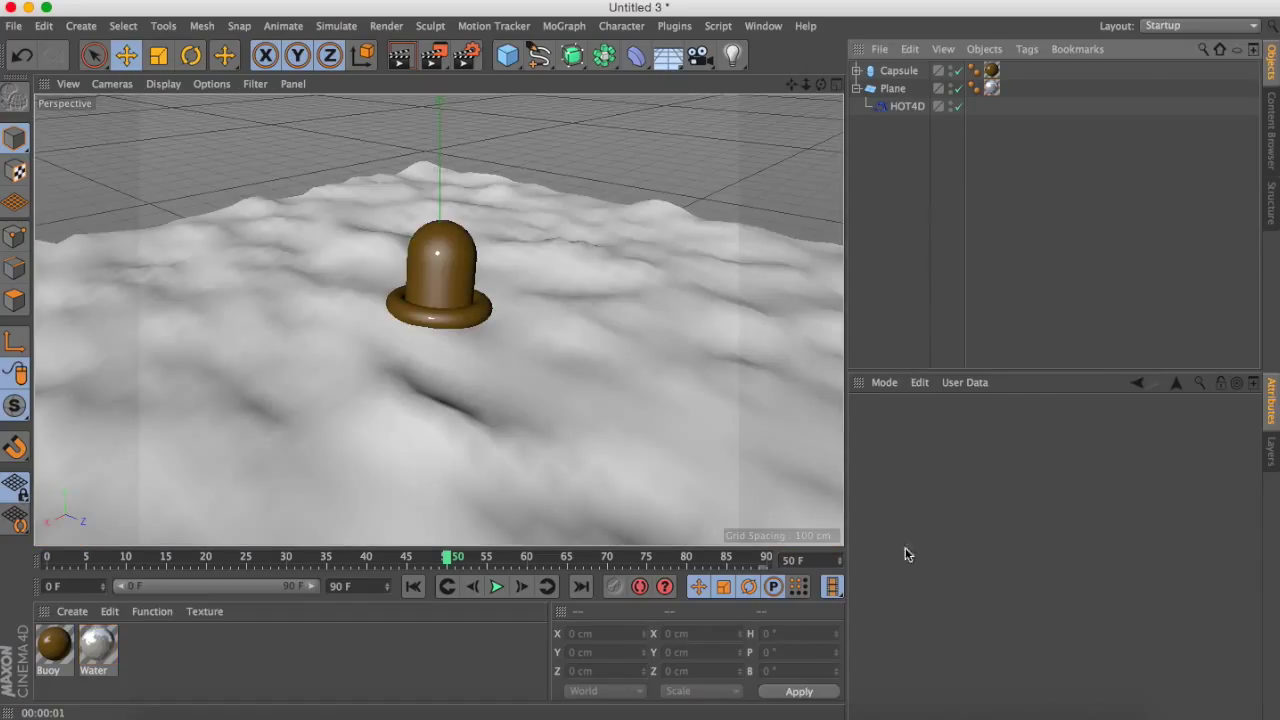
- Load Ocean-Foamy-Waves-HD-Photo.jpeg from the tex folder in Documents as the Water material's Color texture
{"action": "double_click", "coordinate": [104, 642]}
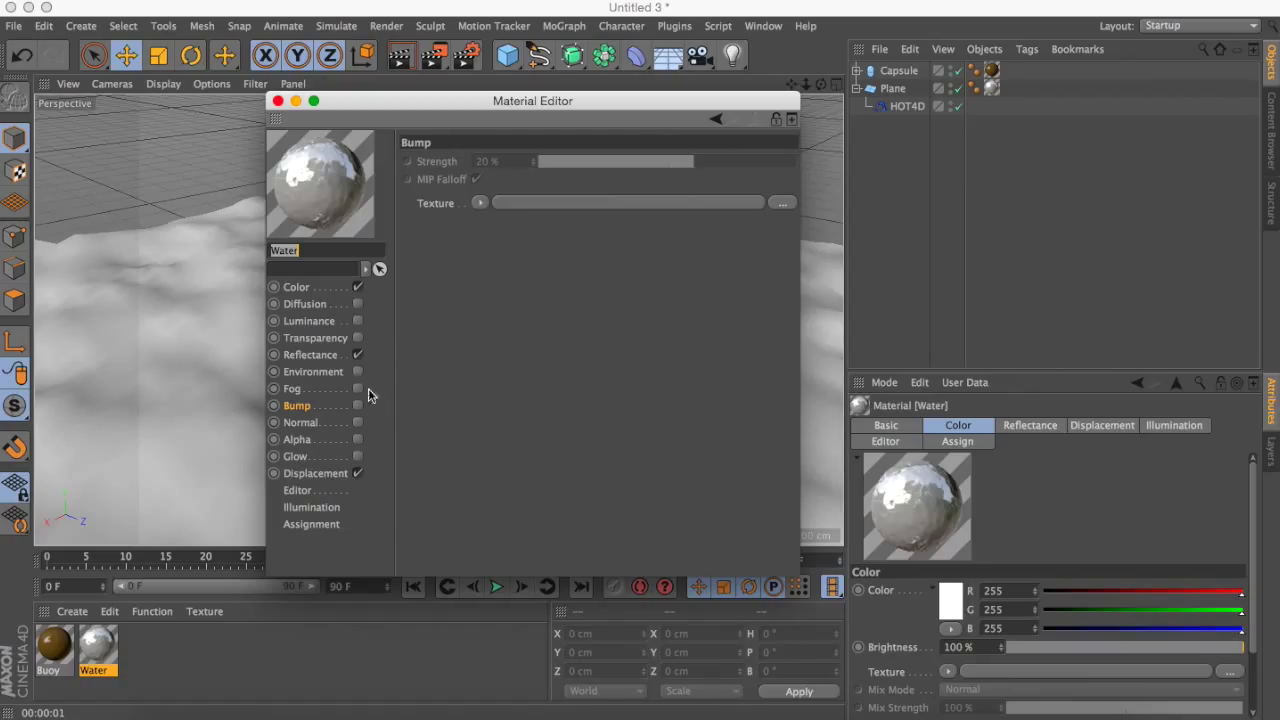
{"action": "left_click", "coordinate": [323, 290]}
{"action": "left_click", "coordinate": [497, 242]}
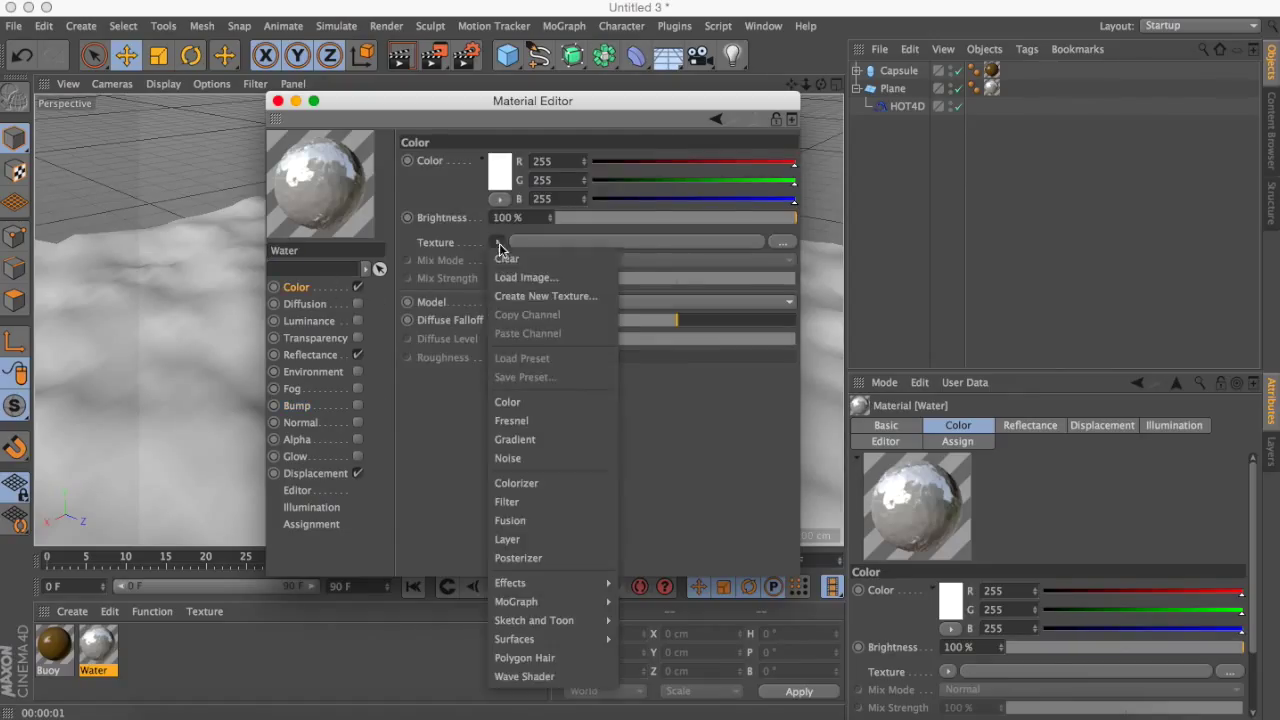
{"action": "left_click", "coordinate": [563, 282]}
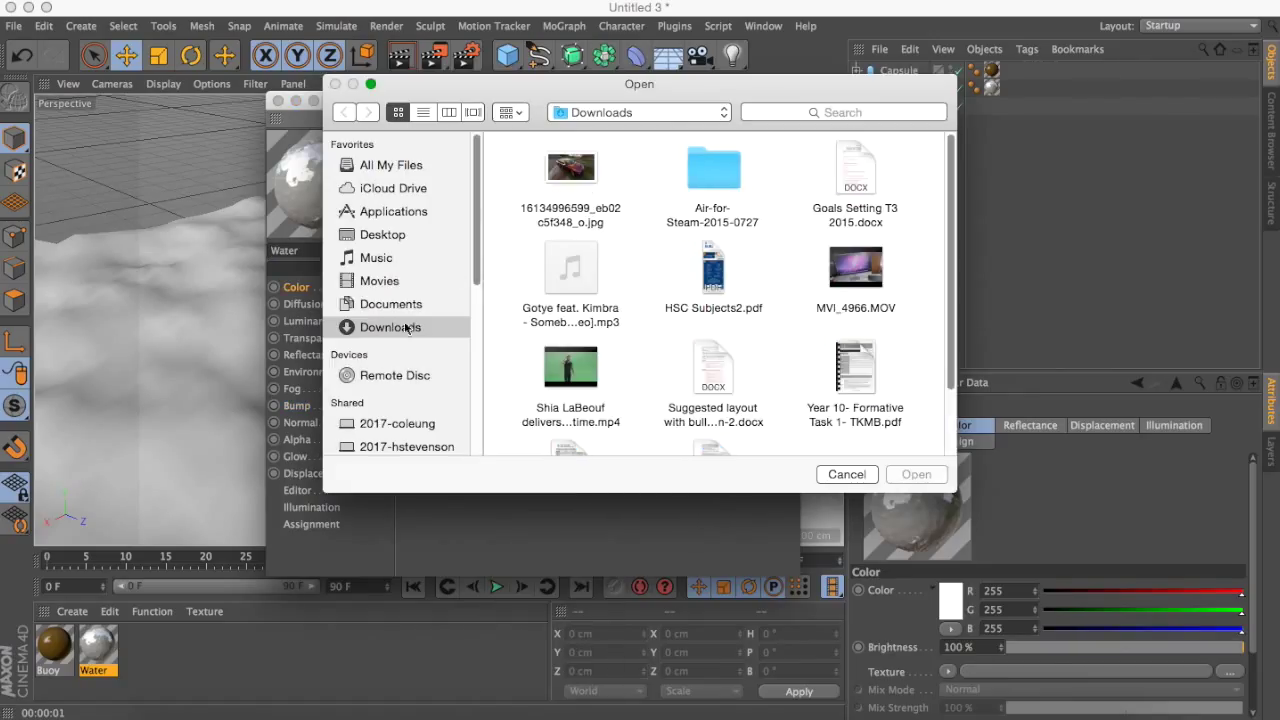
{"action": "left_click", "coordinate": [400, 306]}
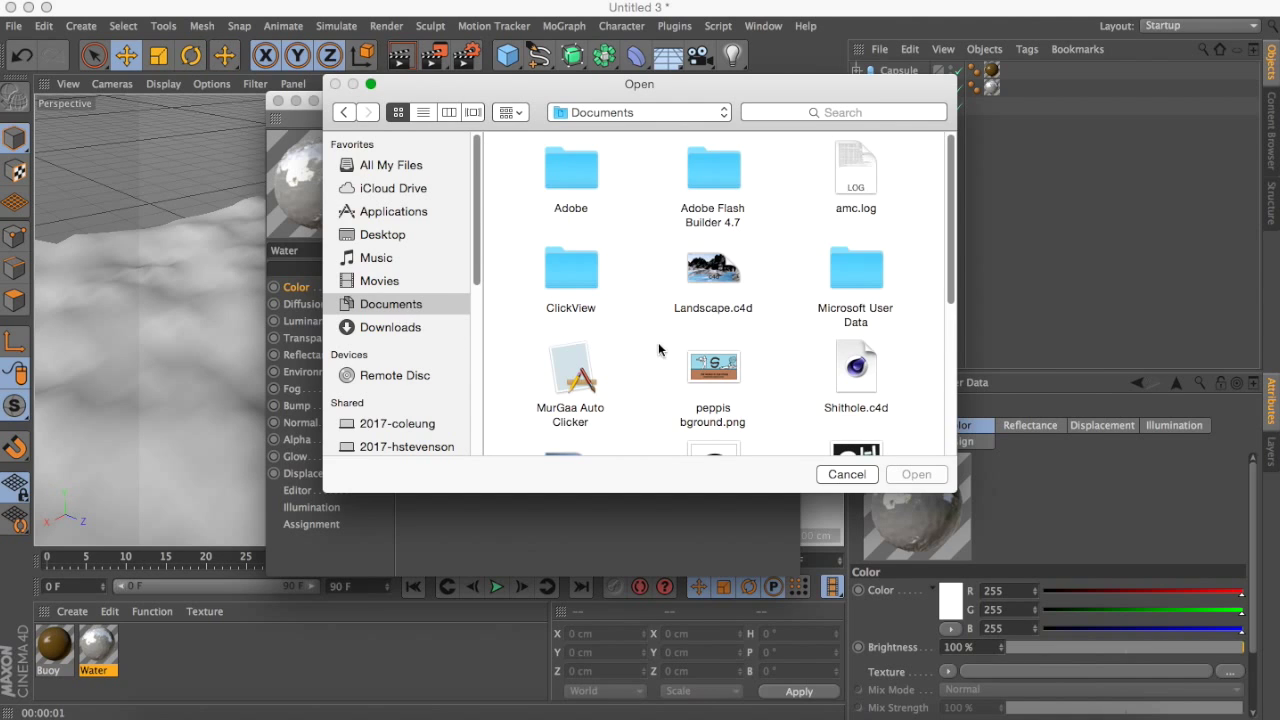
{"action": "scroll", "coordinate": [670, 328], "scroll_direction": "down", "scroll_amount": 5}
{"action": "scroll", "coordinate": [679, 315], "scroll_direction": "up", "scroll_amount": 2}
{"action": "double_click", "coordinate": [581, 376]}
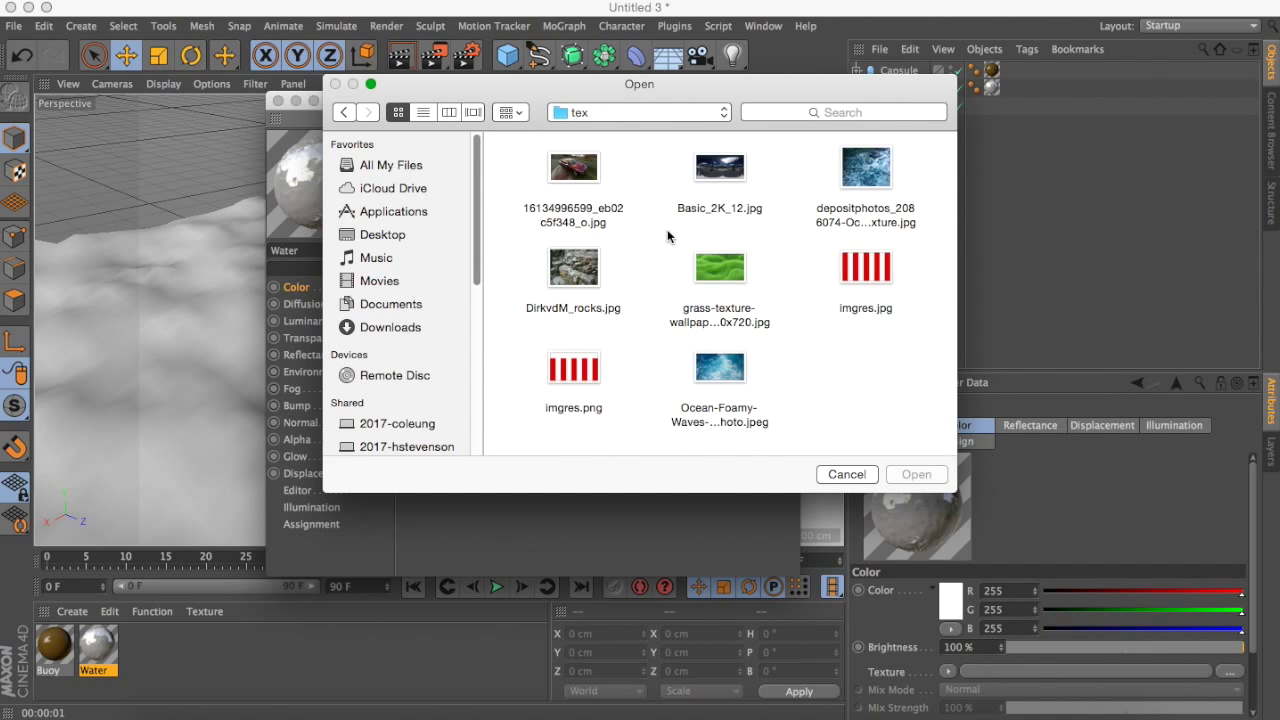
{"action": "left_click", "coordinate": [866, 178]}
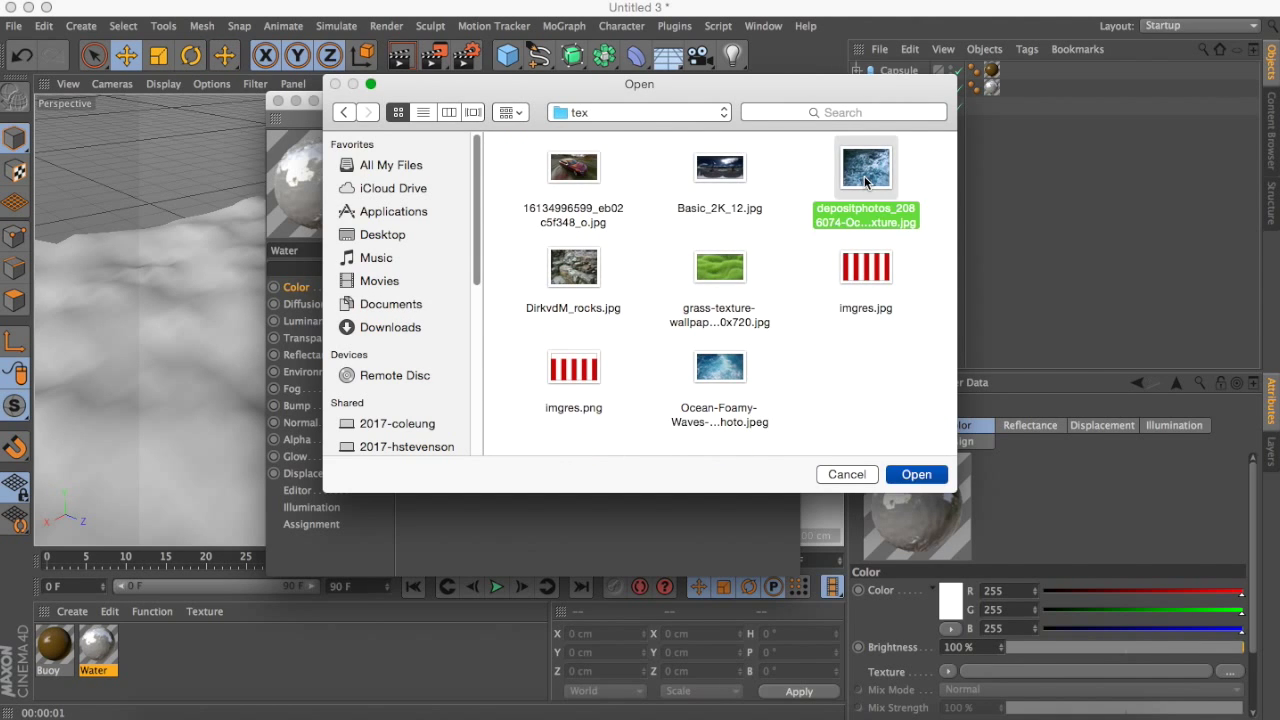
{"action": "double_click", "coordinate": [726, 361]}
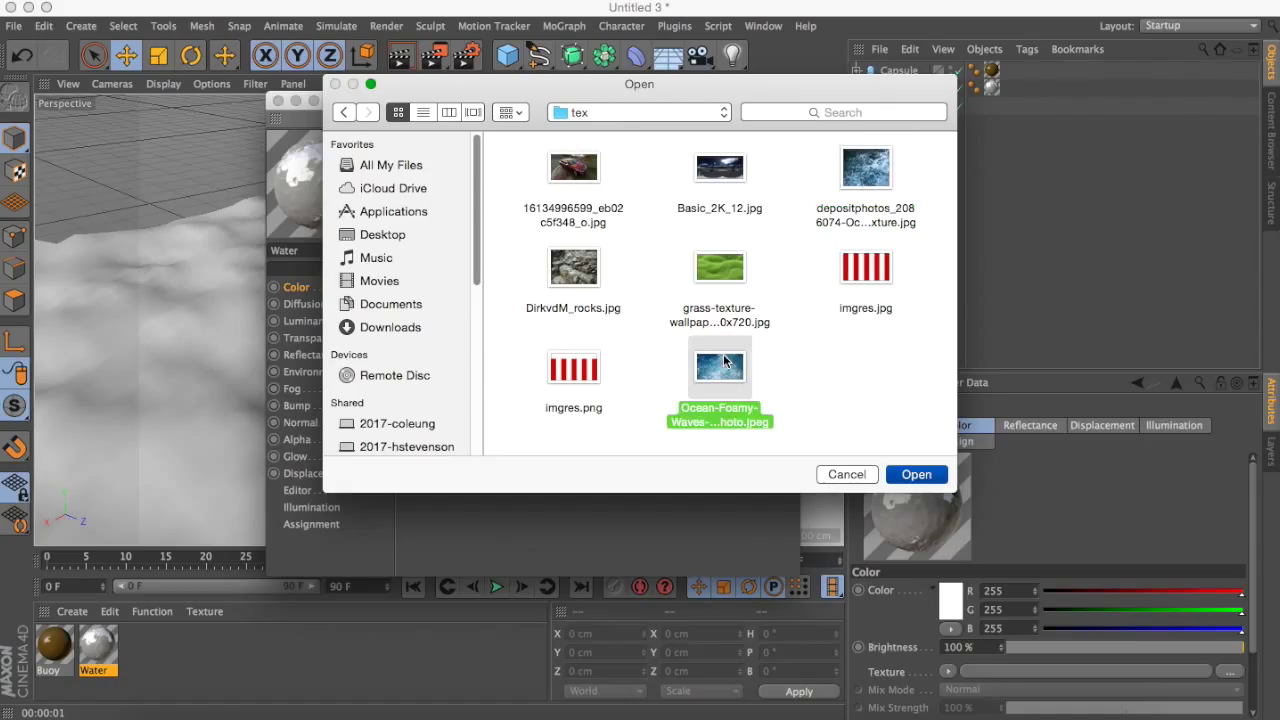
{"action": "left_click", "coordinate": [780, 255]}
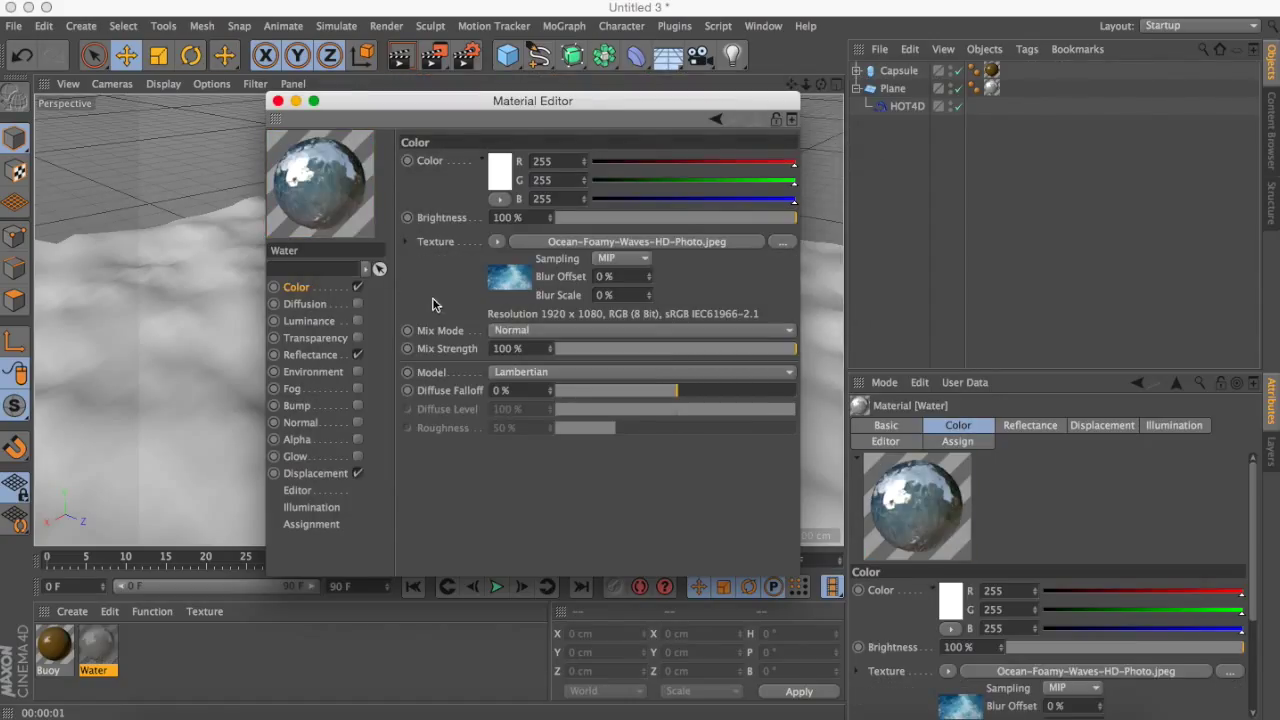
- Set the Water Color texture's mix strength to 50% and run a test render of the perspective view
{"action": "left_click", "coordinate": [318, 304]}
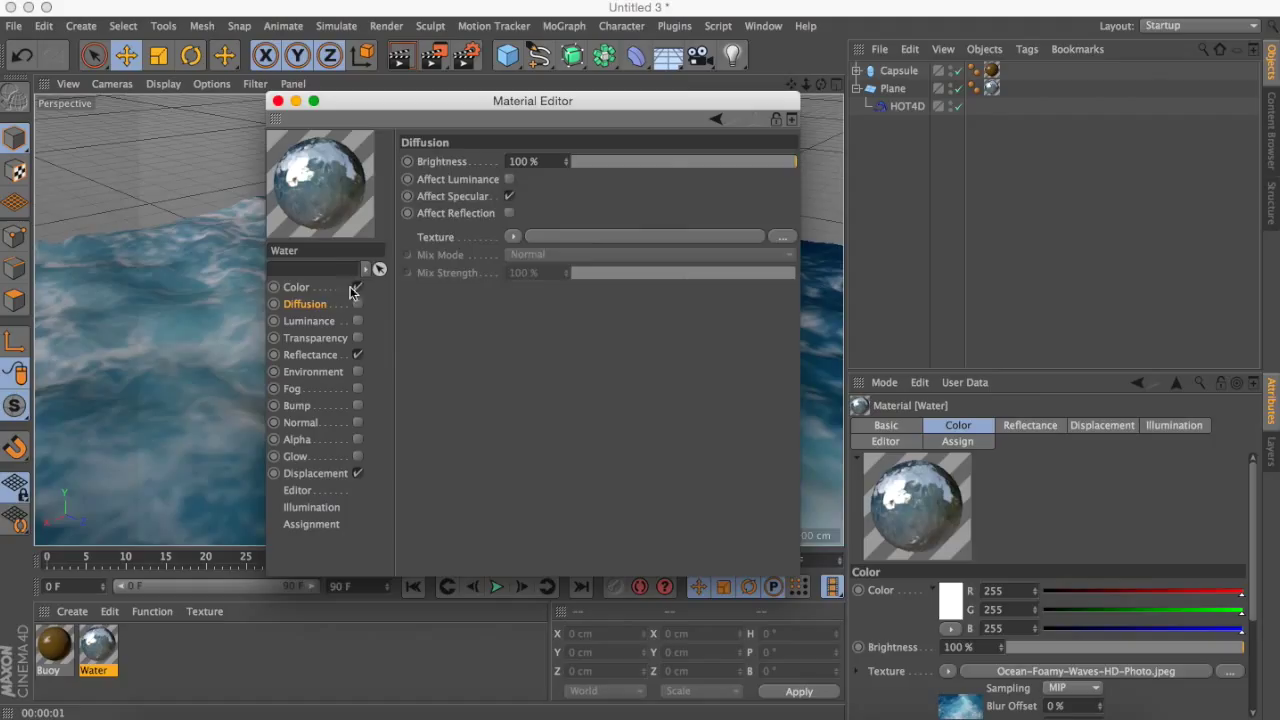
{"action": "left_click", "coordinate": [334, 288]}
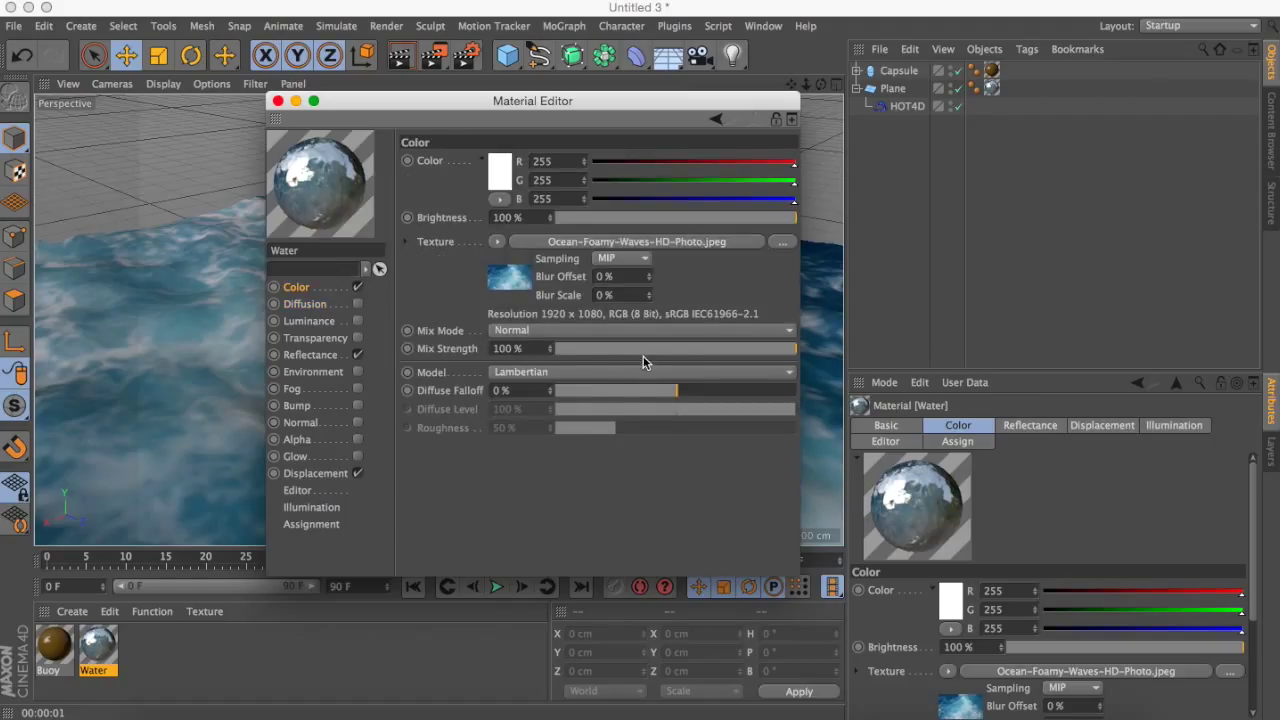
{"action": "left_click_drag", "start_coordinate": [643, 352], "coordinate": [677, 352]}
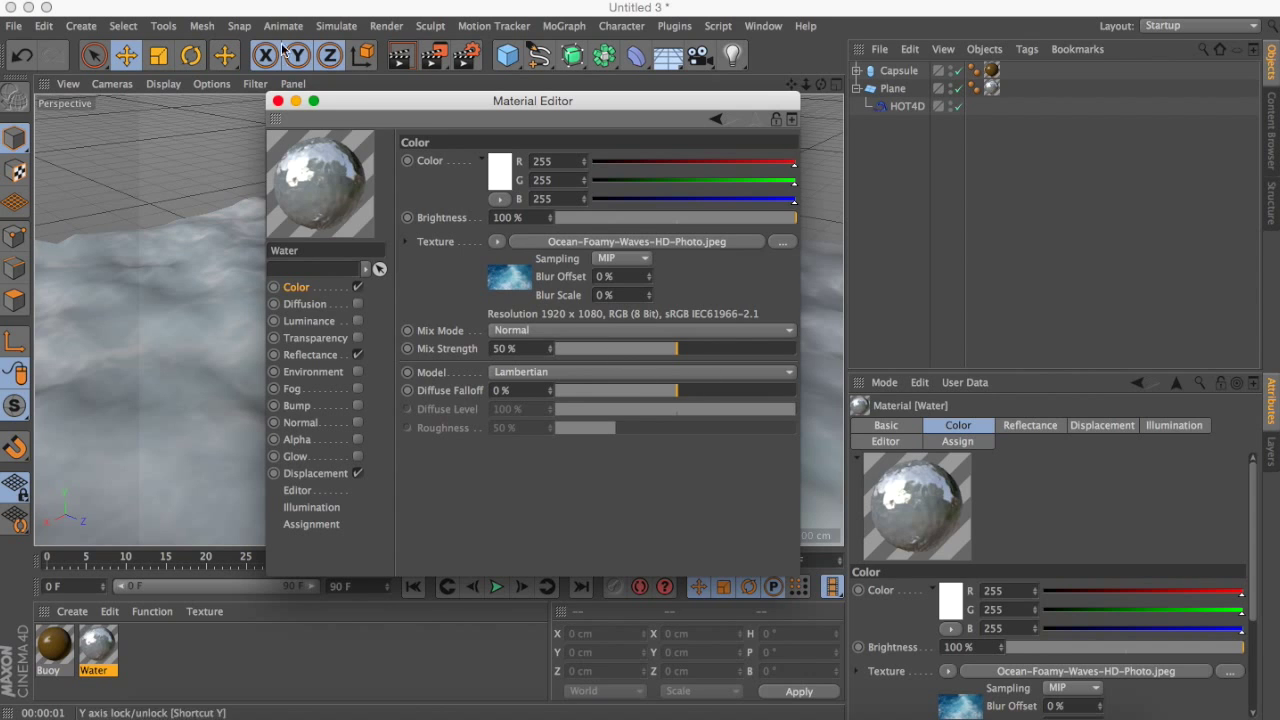
{"action": "left_click", "coordinate": [278, 101]}
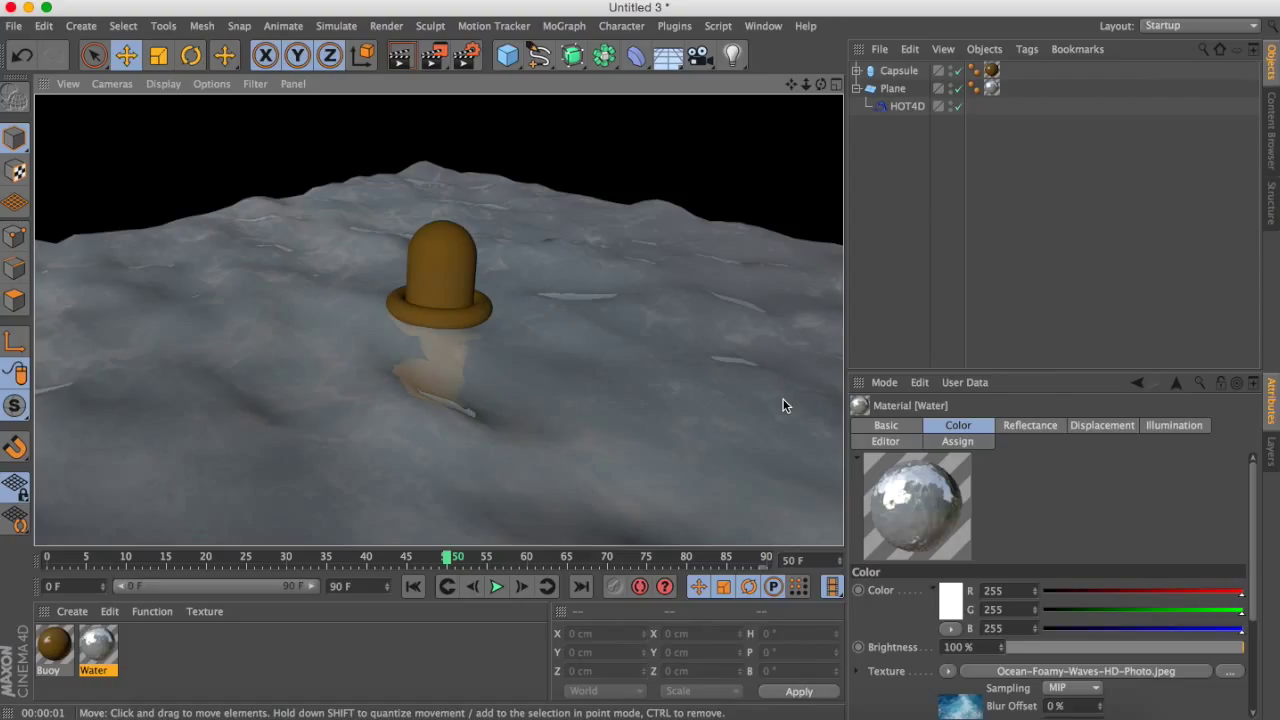
- Enable Luminance on the Water material, reduce its brightness, and test render the perspective view
{"action": "double_click", "coordinate": [97, 648]}
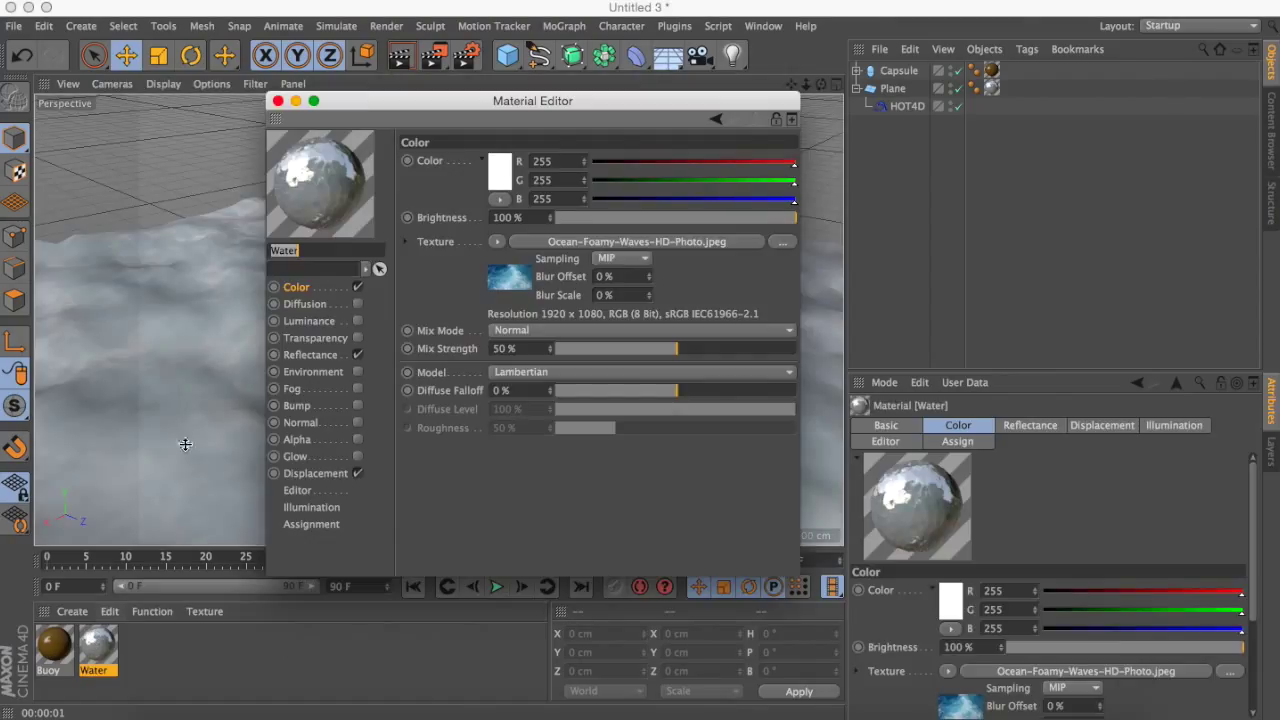
{"action": "left_click", "coordinate": [310, 321]}
{"action": "left_click", "coordinate": [357, 321]}
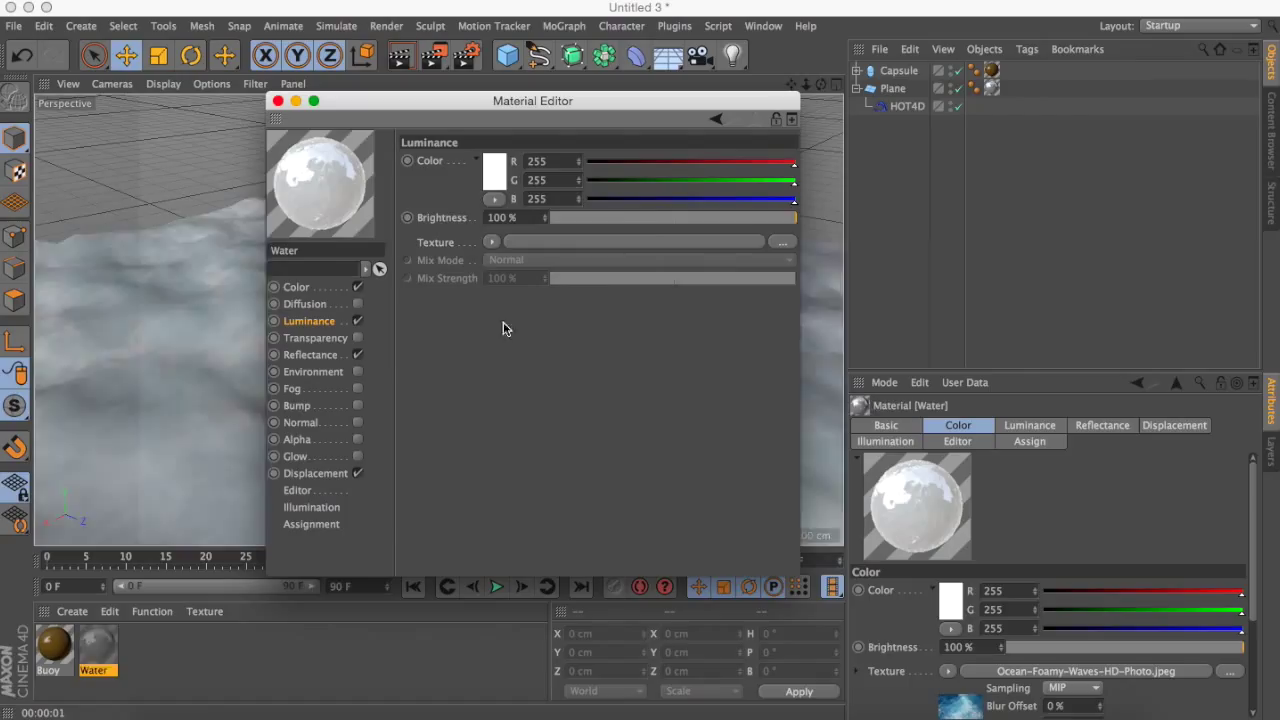
{"action": "mouse_move", "coordinate": [649, 220]}
{"action": "left_mouse_down"}
{"action": "mouse_move", "coordinate": [620, 219]}
{"action": "mouse_move", "coordinate": [651, 218]}
{"action": "left_mouse_up"}
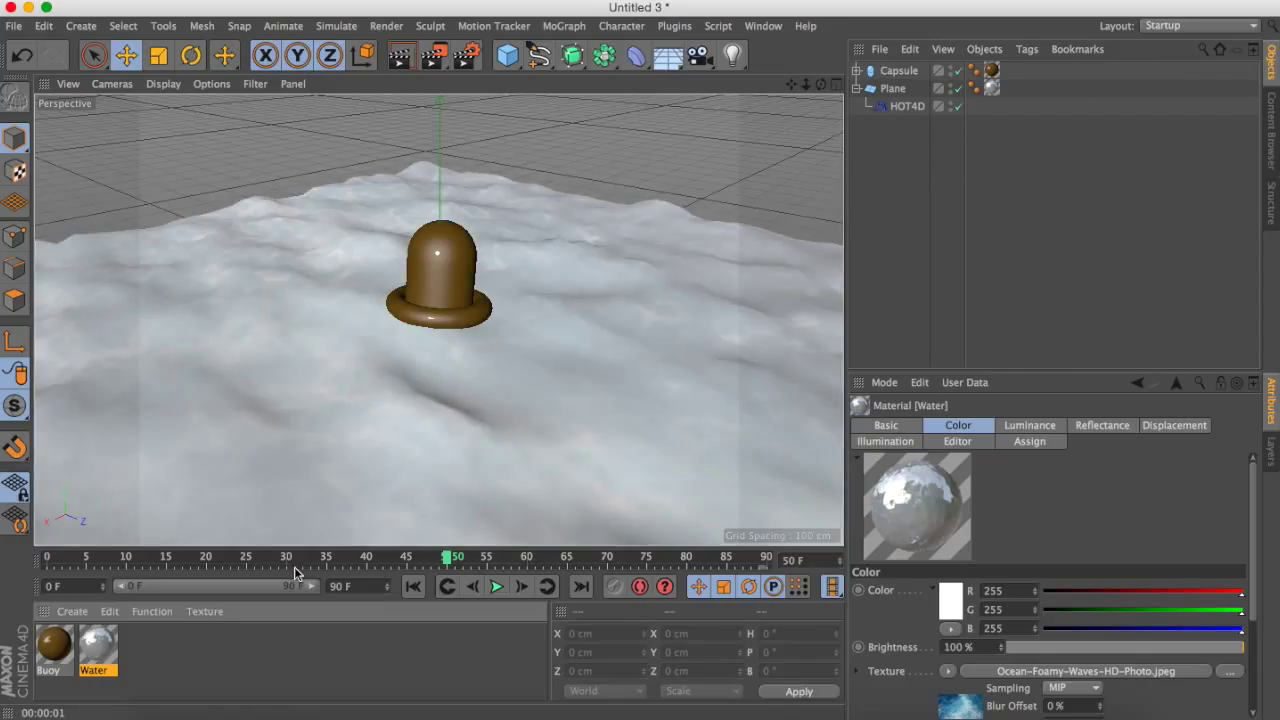
{"action": "key", "text": "super+r"}
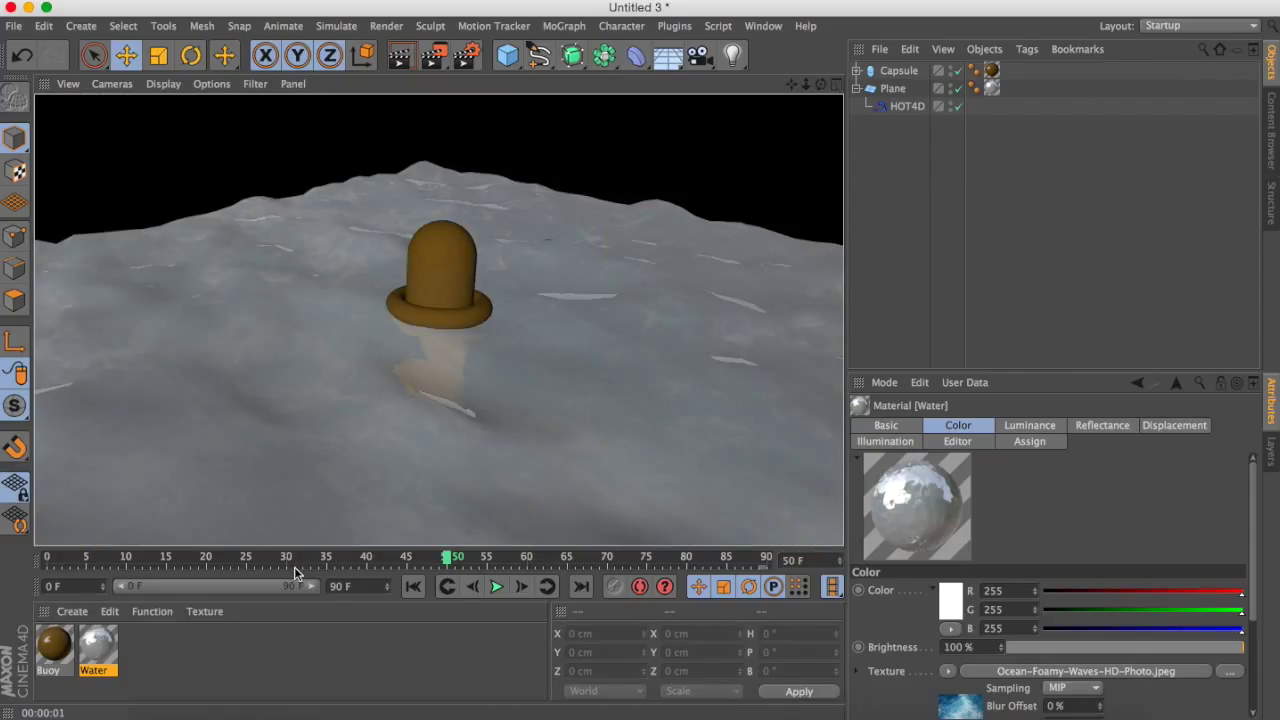
- Add an Ambient Occlusion effect to the render settings with Maximum Samples set to 300
{"action": "left_click", "coordinate": [467, 56]}
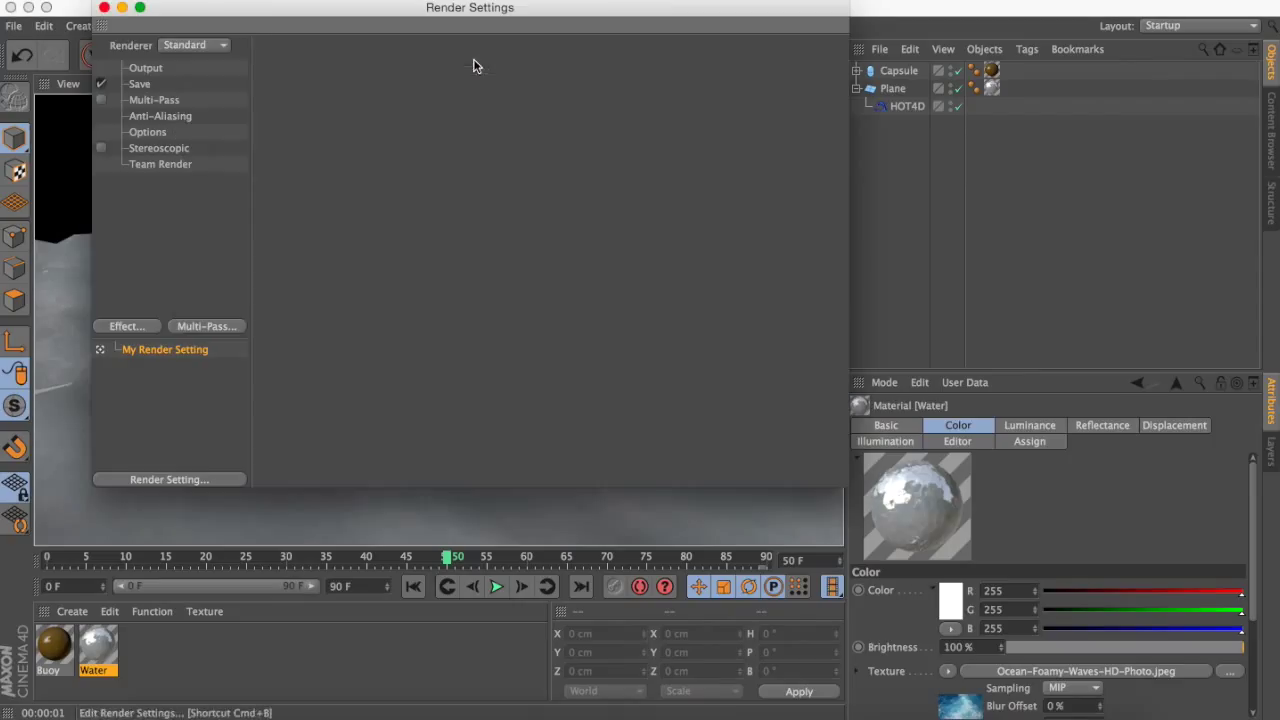
{"action": "left_click", "coordinate": [127, 327]}
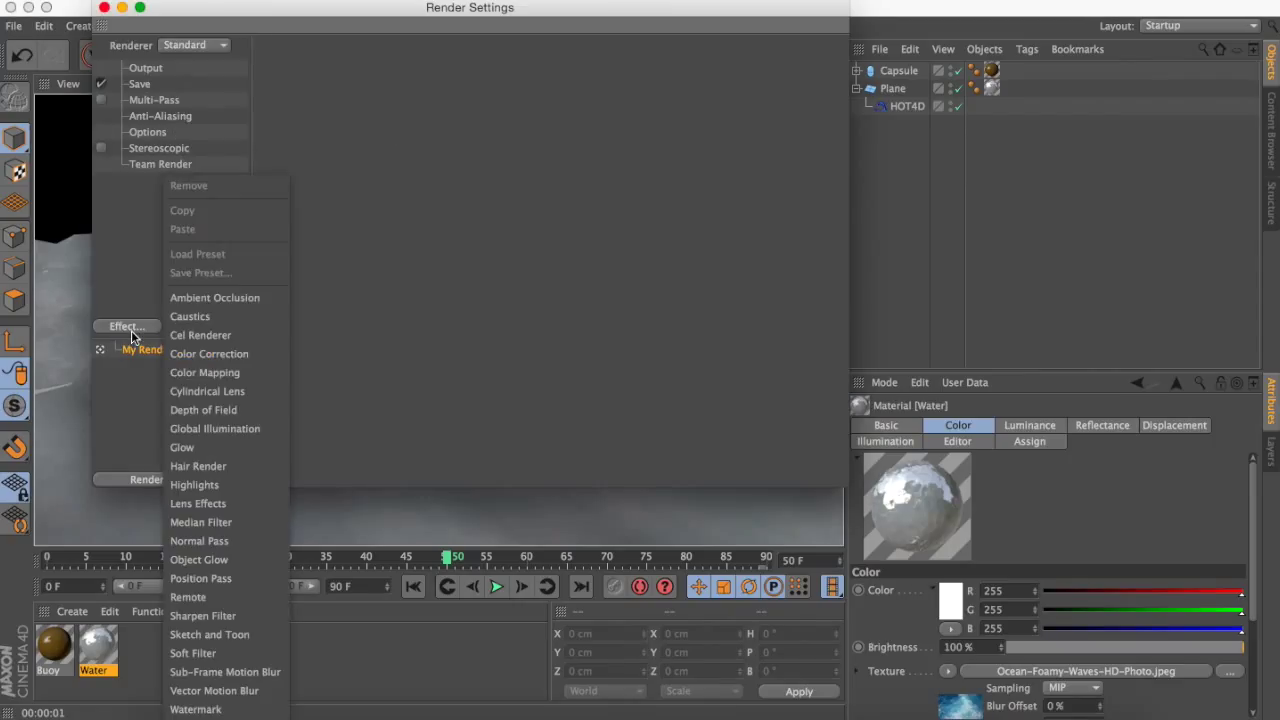
{"action": "left_click", "coordinate": [218, 300]}
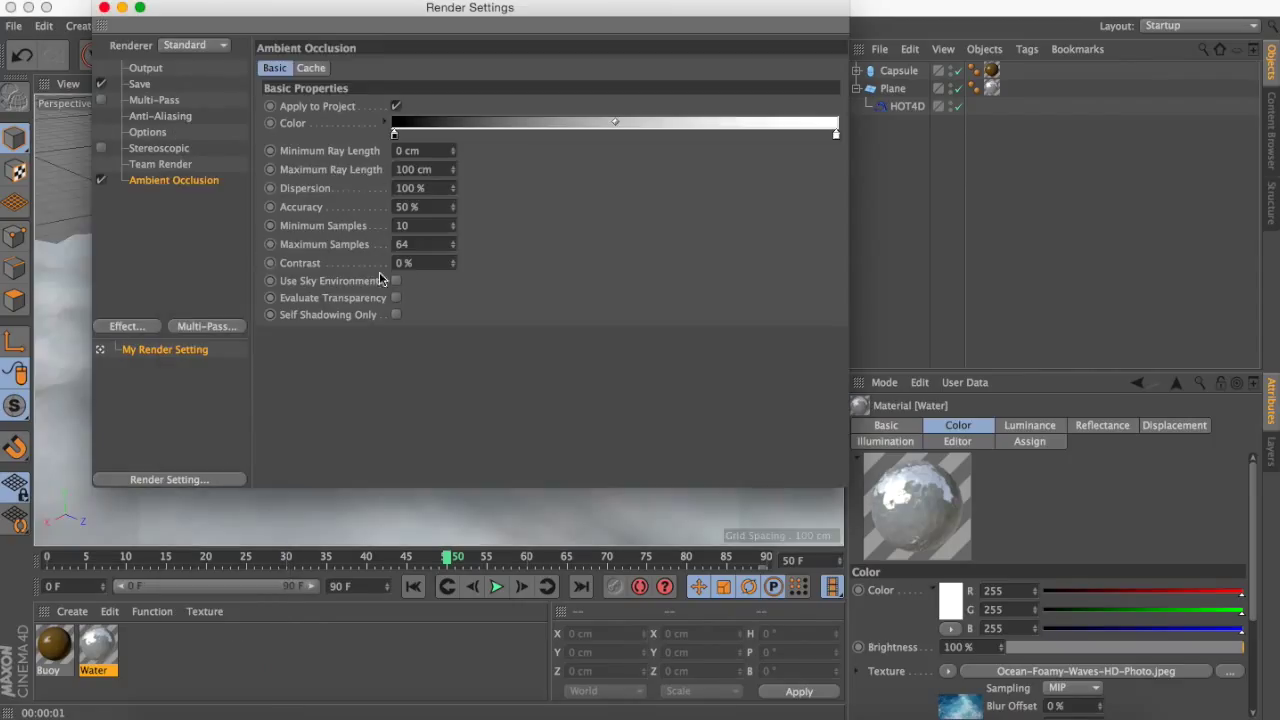
{"action": "left_click_drag", "start_coordinate": [453, 244], "coordinate": [453, 236]}
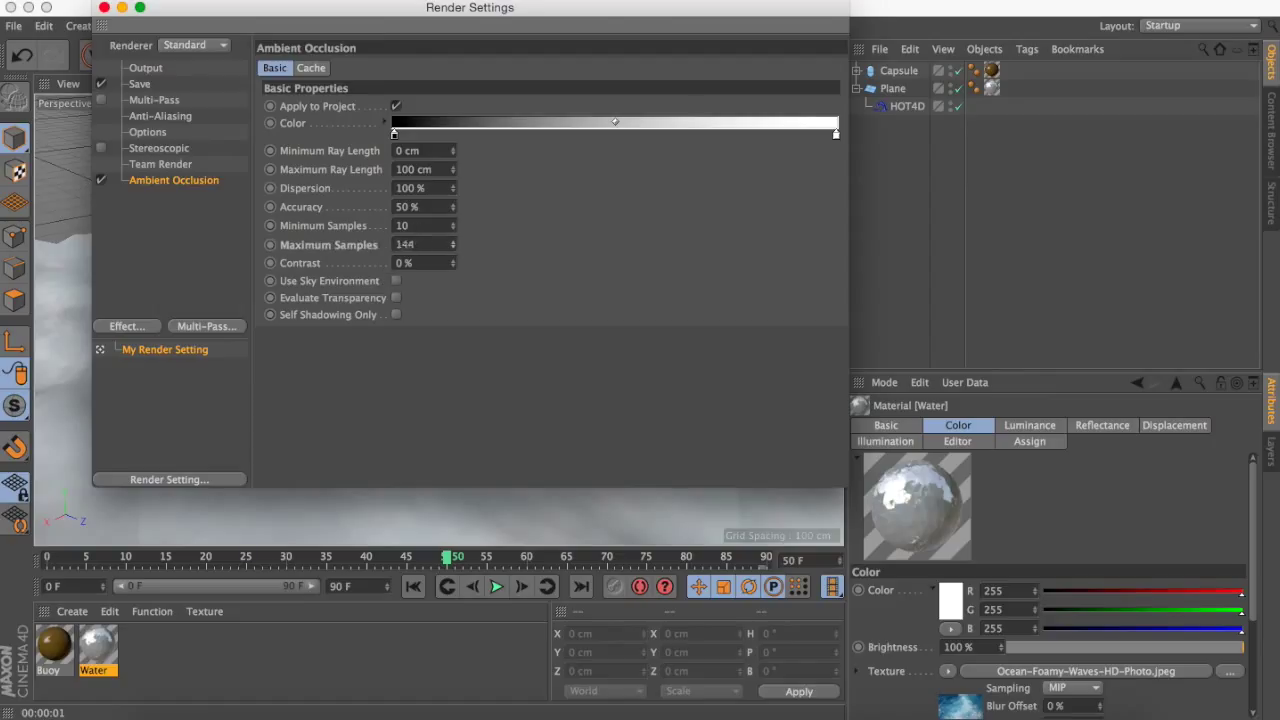
{"action": "double_click", "coordinate": [419, 246]}
{"action": "type", "text": "300"}
{"action": "key", "text": "super+w"}
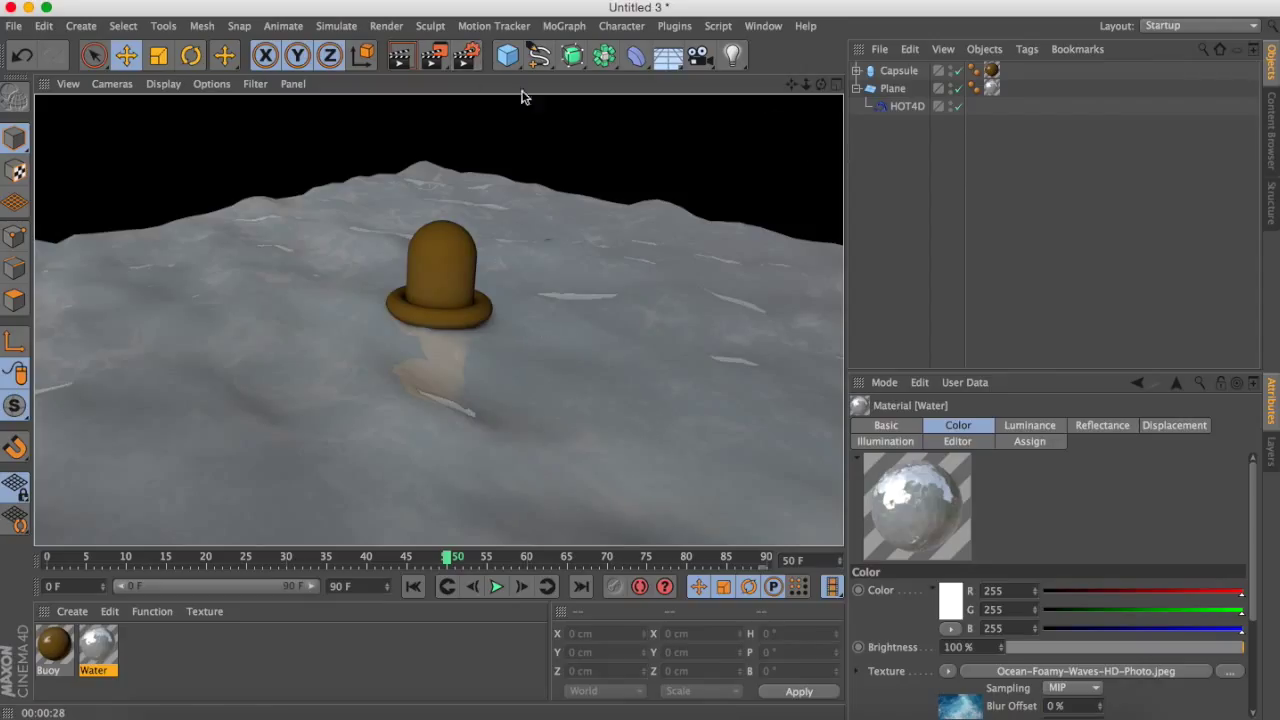
- Set the render output resolution to 1920 x 1080 pixels
{"action": "left_click", "coordinate": [469, 53]}
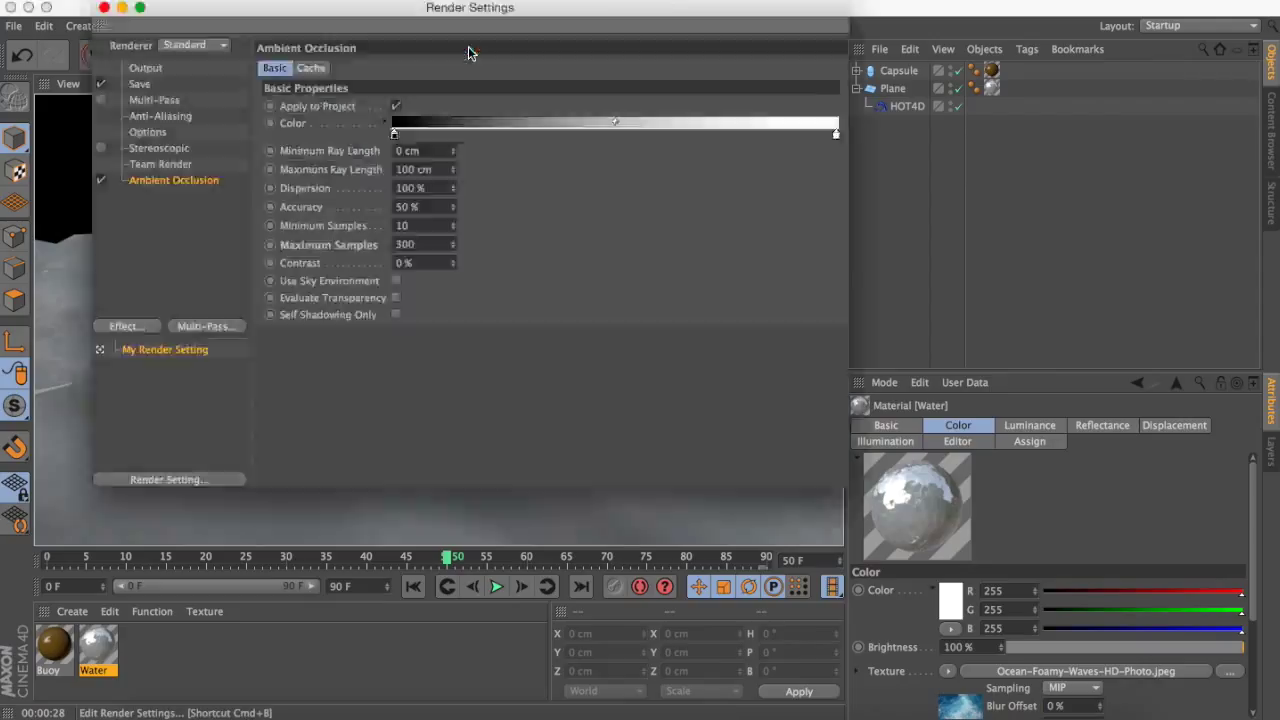
{"action": "left_click", "coordinate": [160, 68]}
{"action": "left_click_drag", "start_coordinate": [290, 10], "coordinate": [670, 120]}
{"action": "double_click", "coordinate": [748, 193]}
{"action": "type", "text": "1920"}
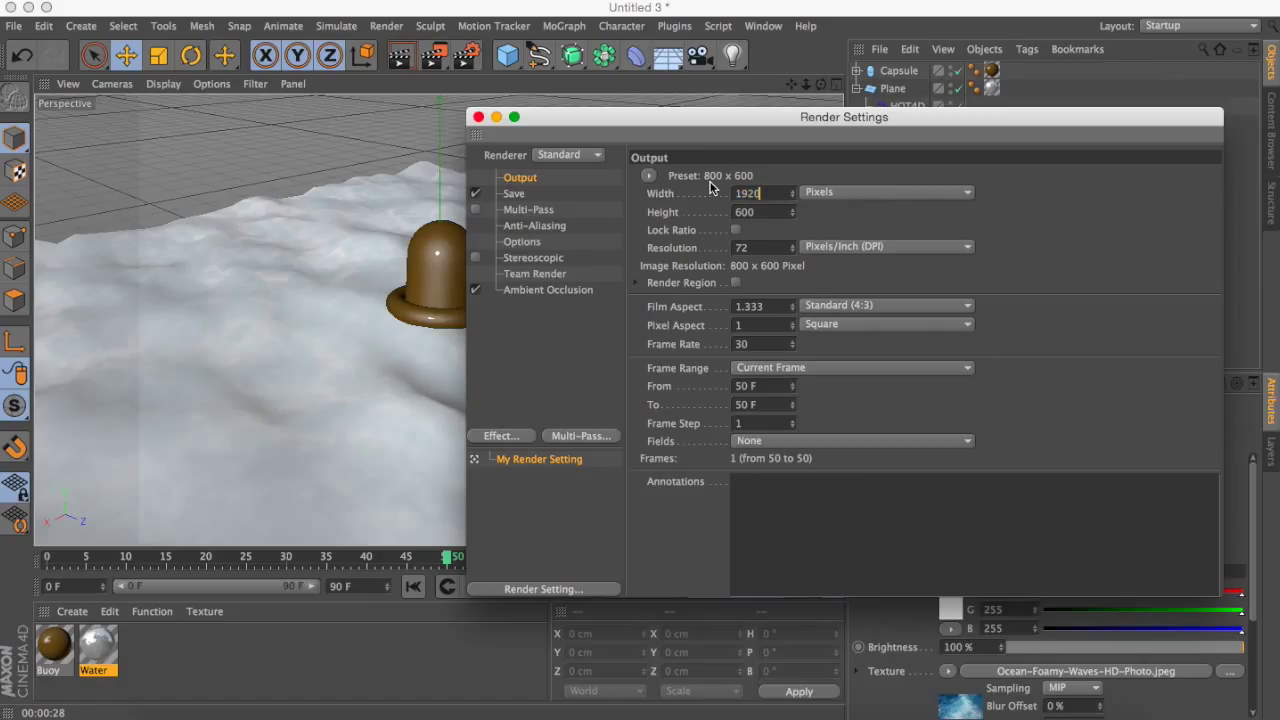
{"action": "double_click", "coordinate": [755, 211]}
{"action": "type", "text": "1080"}
{"action": "key", "text": "Return"}
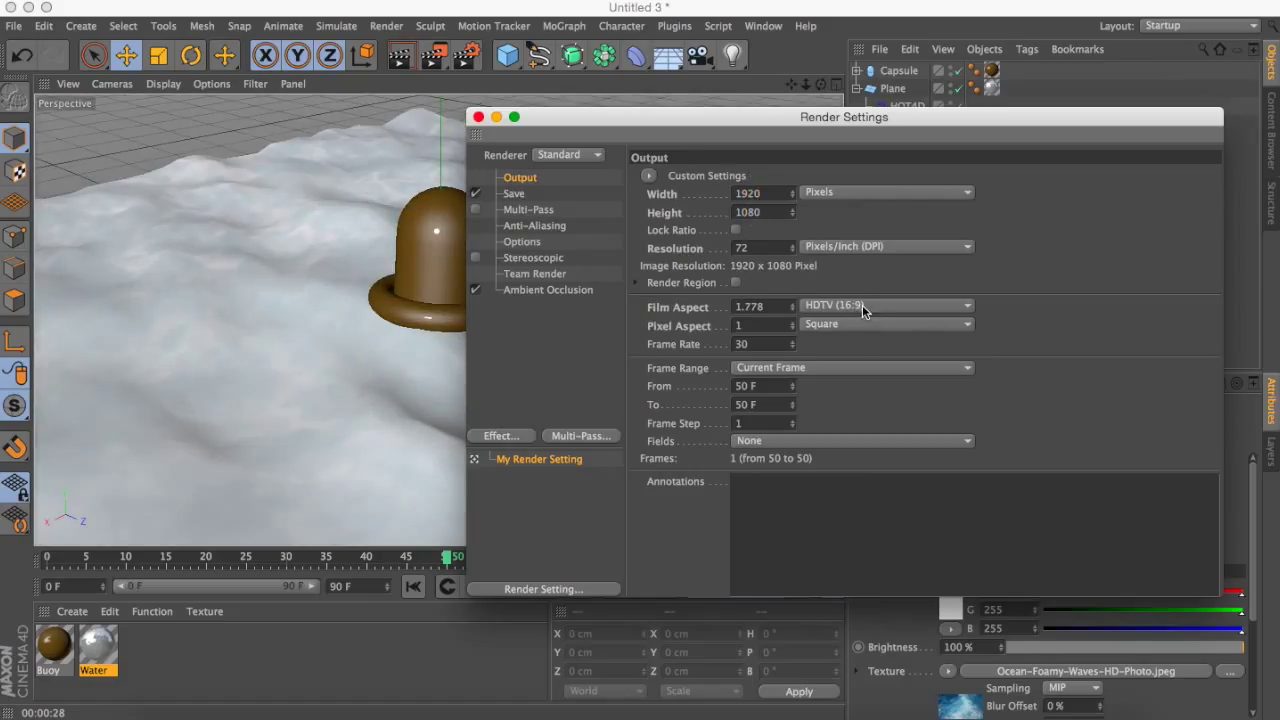
- Start the render's output frame range at frame 0 and open its end frame for editing
{"action": "double_click", "coordinate": [751, 386]}
{"action": "type", "text": "0"}
{"action": "key", "text": "Return"}
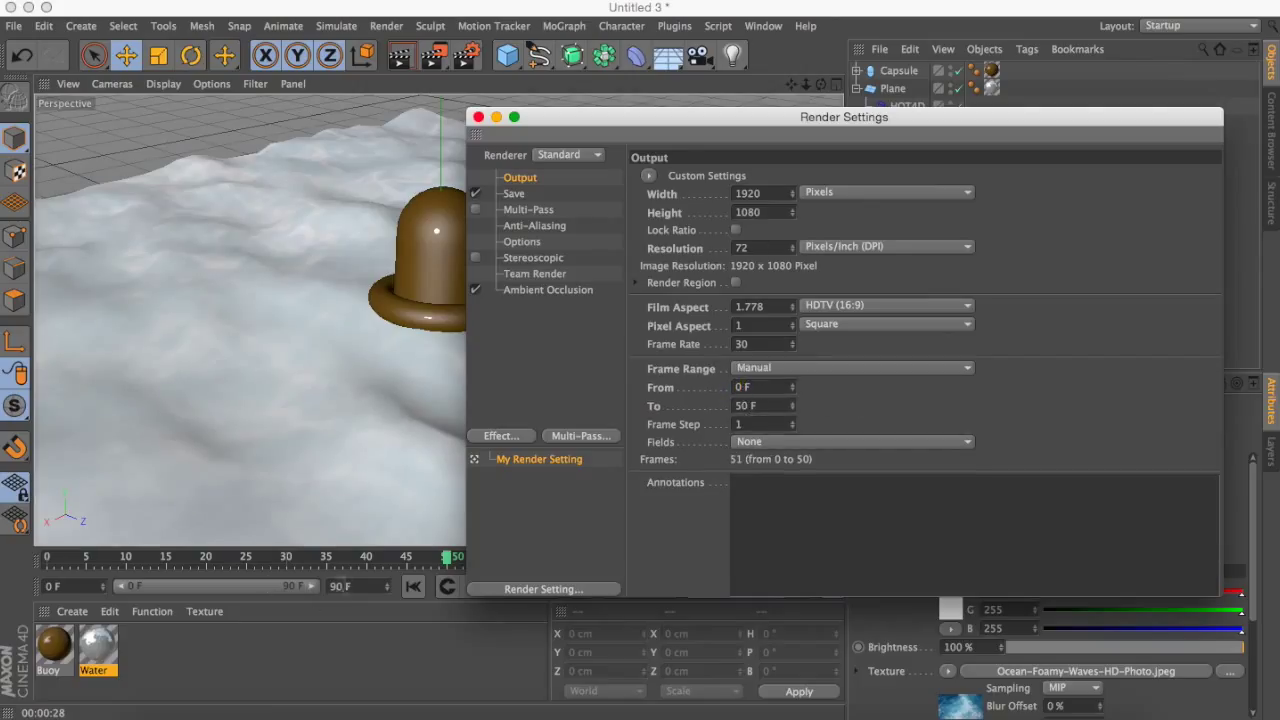
{"action": "double_click", "coordinate": [743, 405]}
- Set the render to save on the Desktop as Wavey Buoy in QuickTime Movie format
{"action": "left_click", "coordinate": [538, 196]}
{"action": "left_click", "coordinate": [1200, 209]}
{"action": "type", "text": "W"}
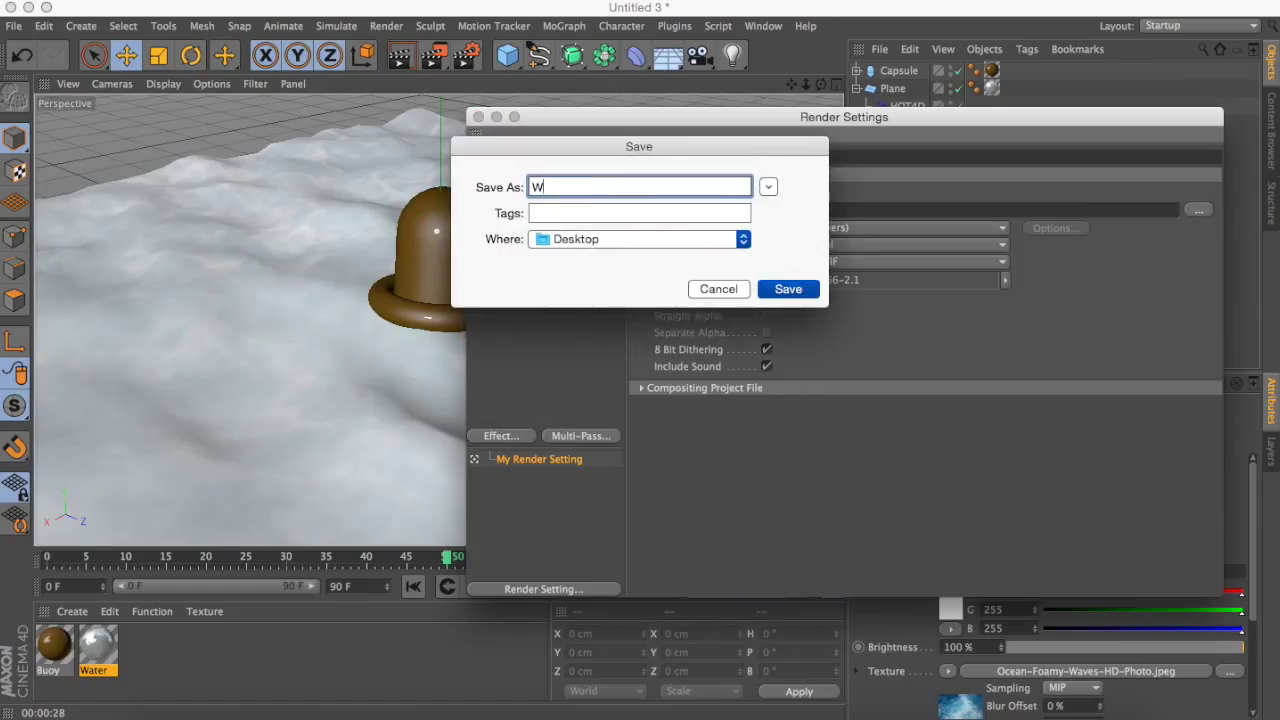
{"action": "type", "text": "avey Buoy"}
{"action": "key", "text": "Return"}
{"action": "left_click", "coordinate": [834, 227]}
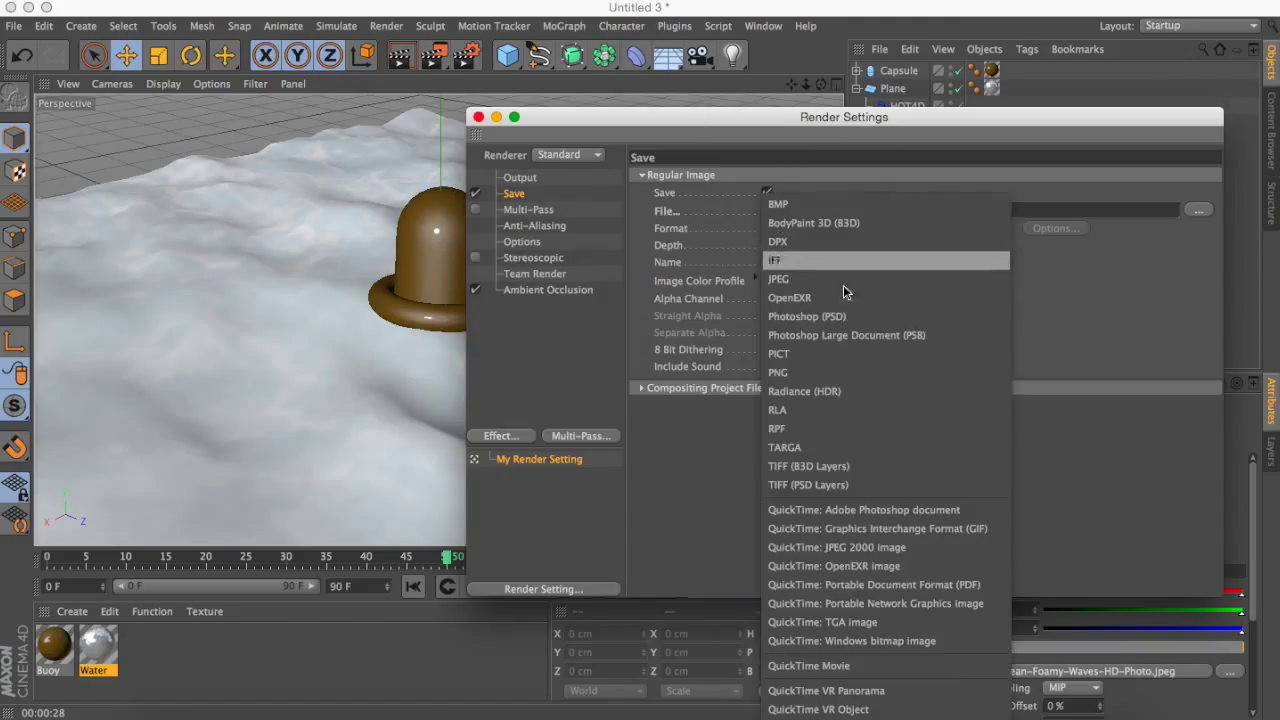
{"action": "left_click", "coordinate": [846, 662]}
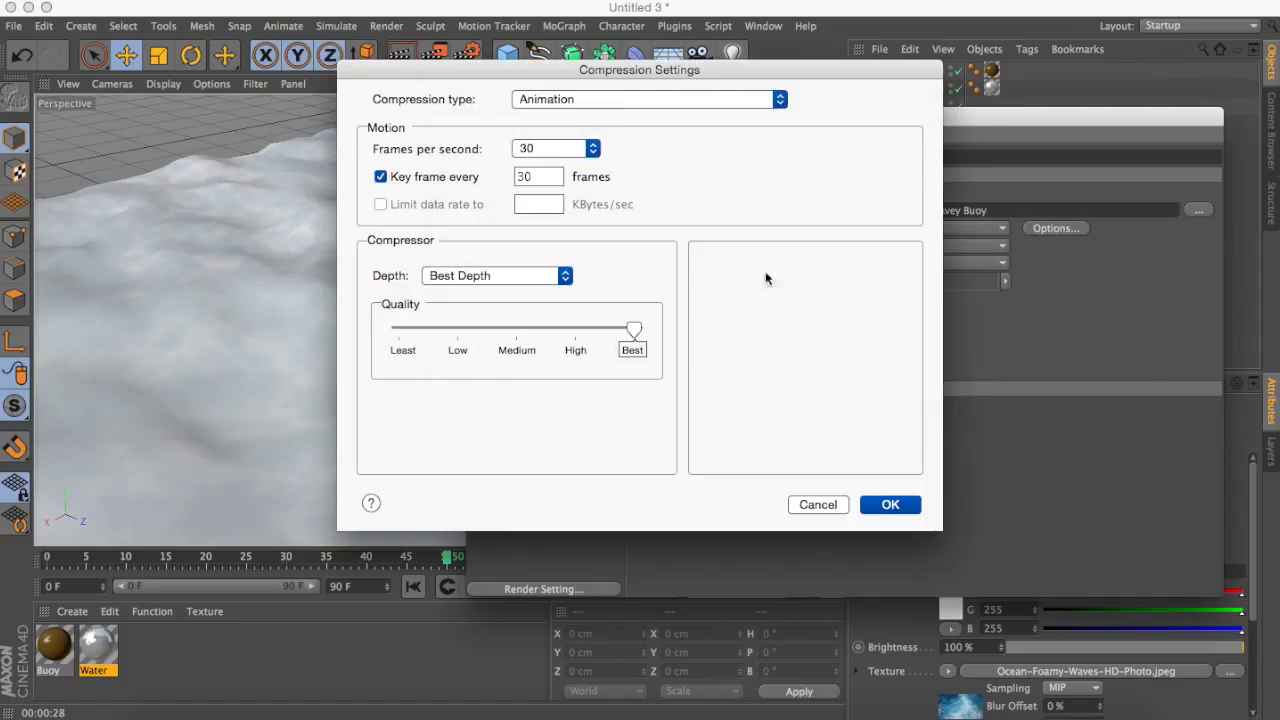
- Configure the movie compression as H.264 at 60 frames per second with a key frame every 60 frames
{"action": "left_click", "coordinate": [618, 100]}
{"action": "left_click", "coordinate": [578, 214]}
{"action": "left_click", "coordinate": [527, 178]}
{"action": "key", "text": "BackSpace"}
{"action": "key", "text": "BackSpace"}
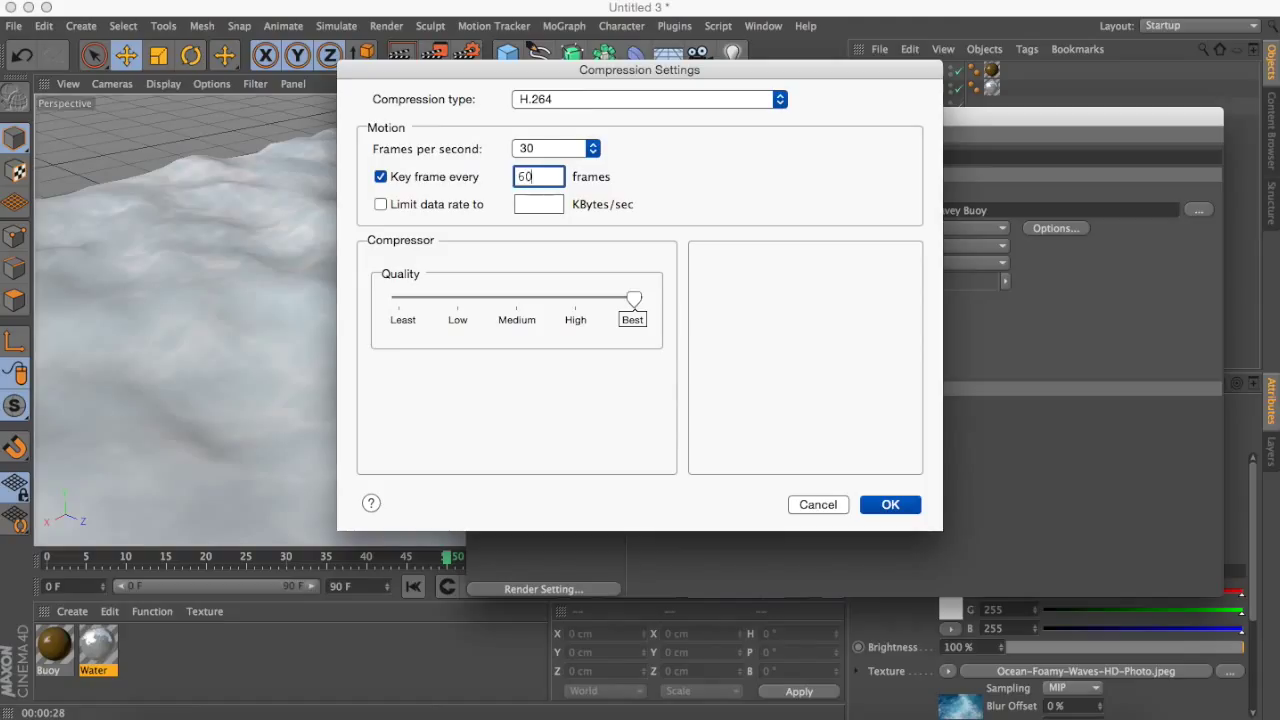
{"action": "left_click", "coordinate": [592, 148]}
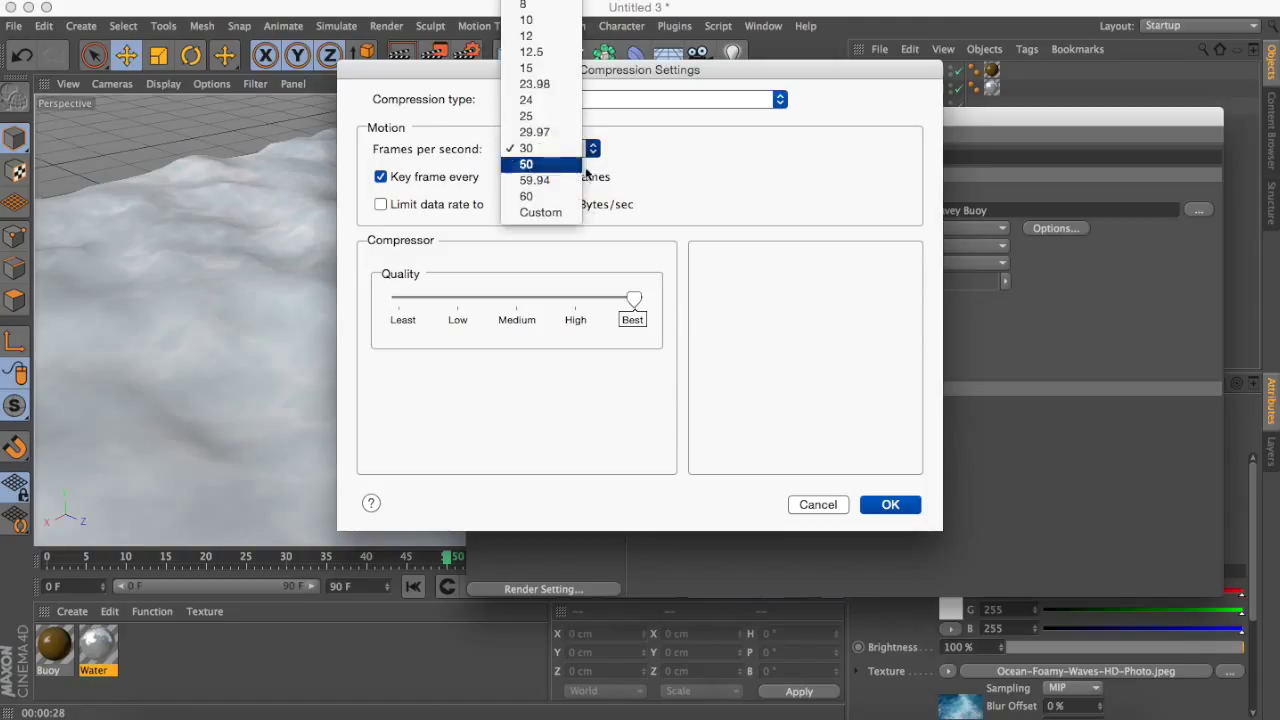
{"action": "left_click", "coordinate": [552, 197]}
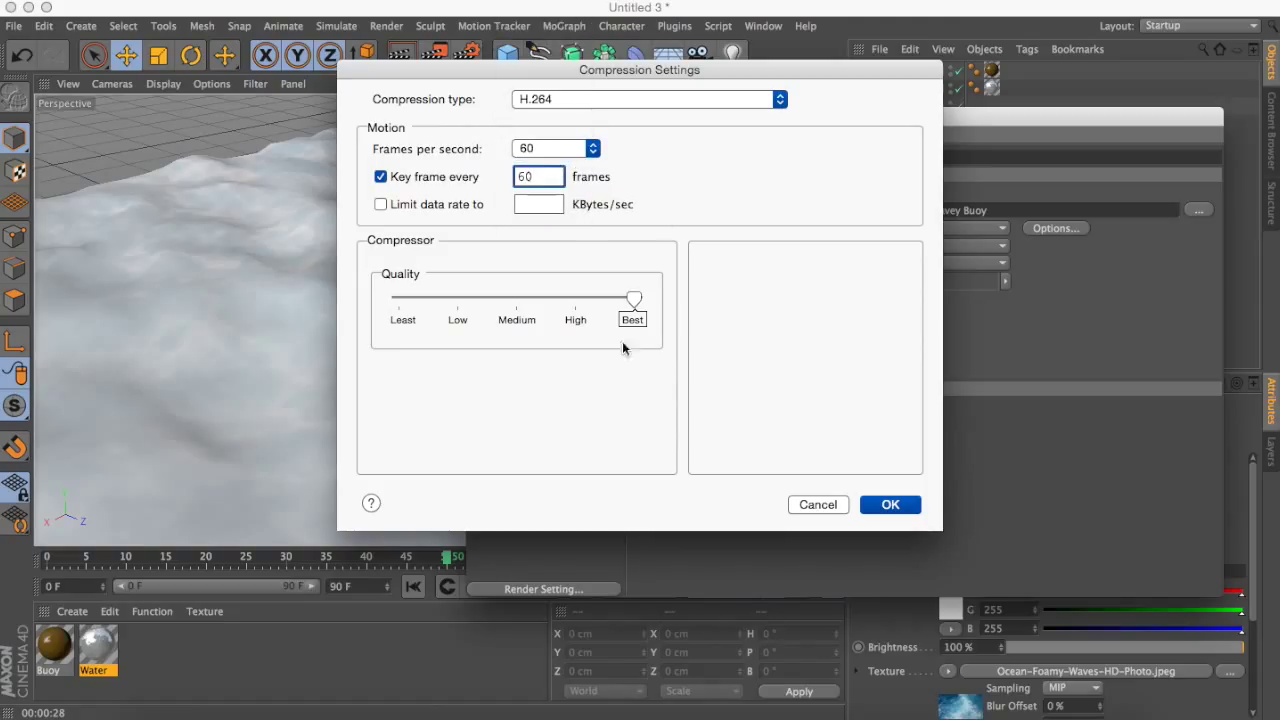
{"action": "left_click", "coordinate": [868, 502]}
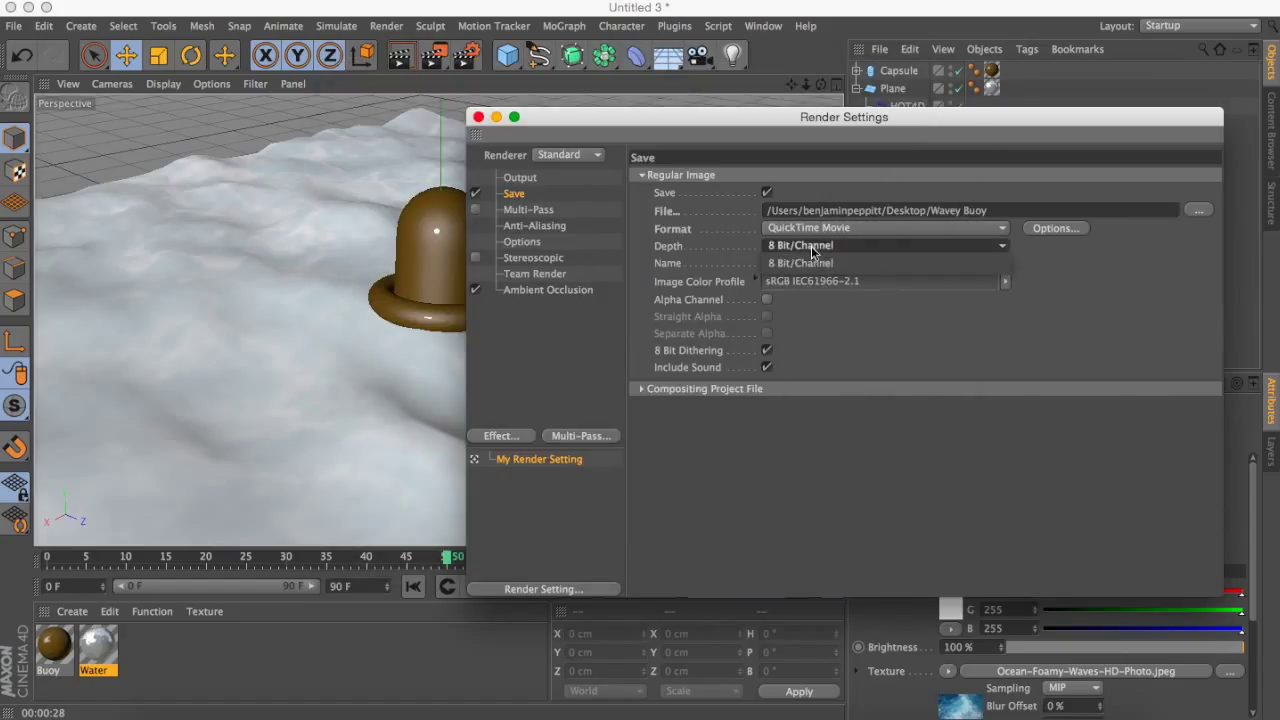
- Set the render's anti-aliasing to Best with a 2x2 minimum level and close the render settings
{"action": "left_click", "coordinate": [534, 242]}
{"action": "left_click", "coordinate": [540, 258]}
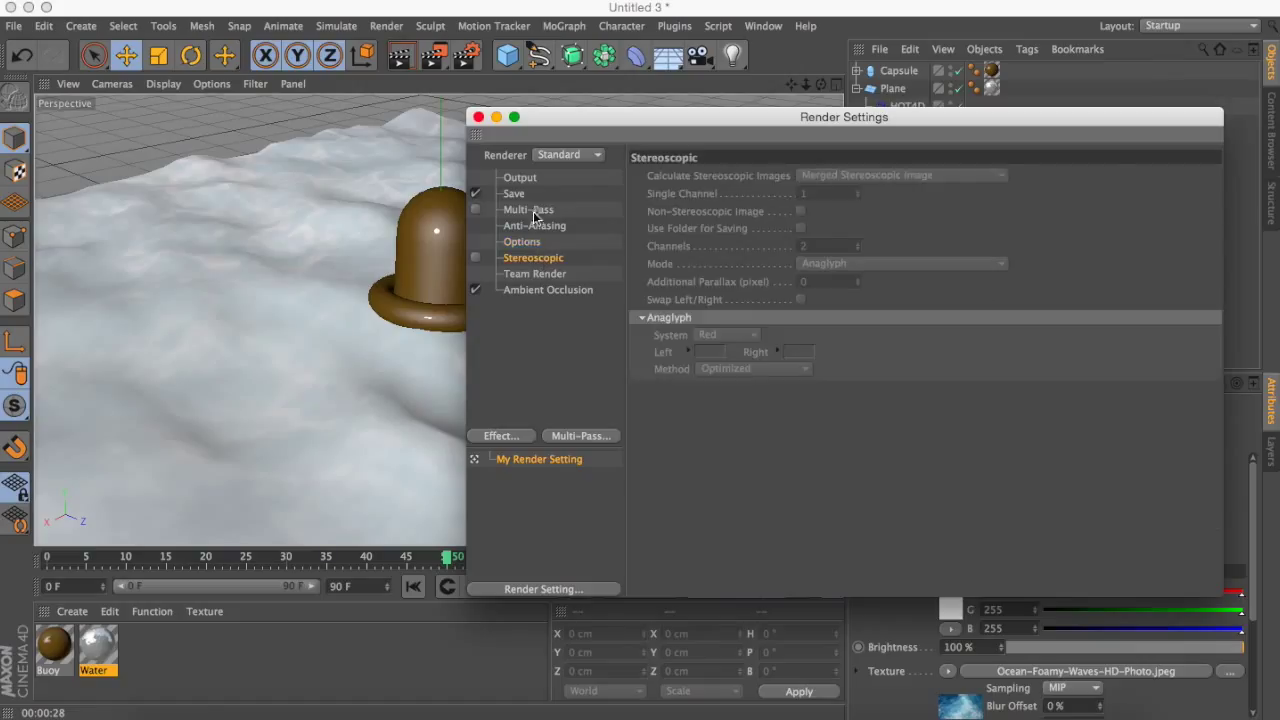
{"action": "left_click", "coordinate": [542, 225]}
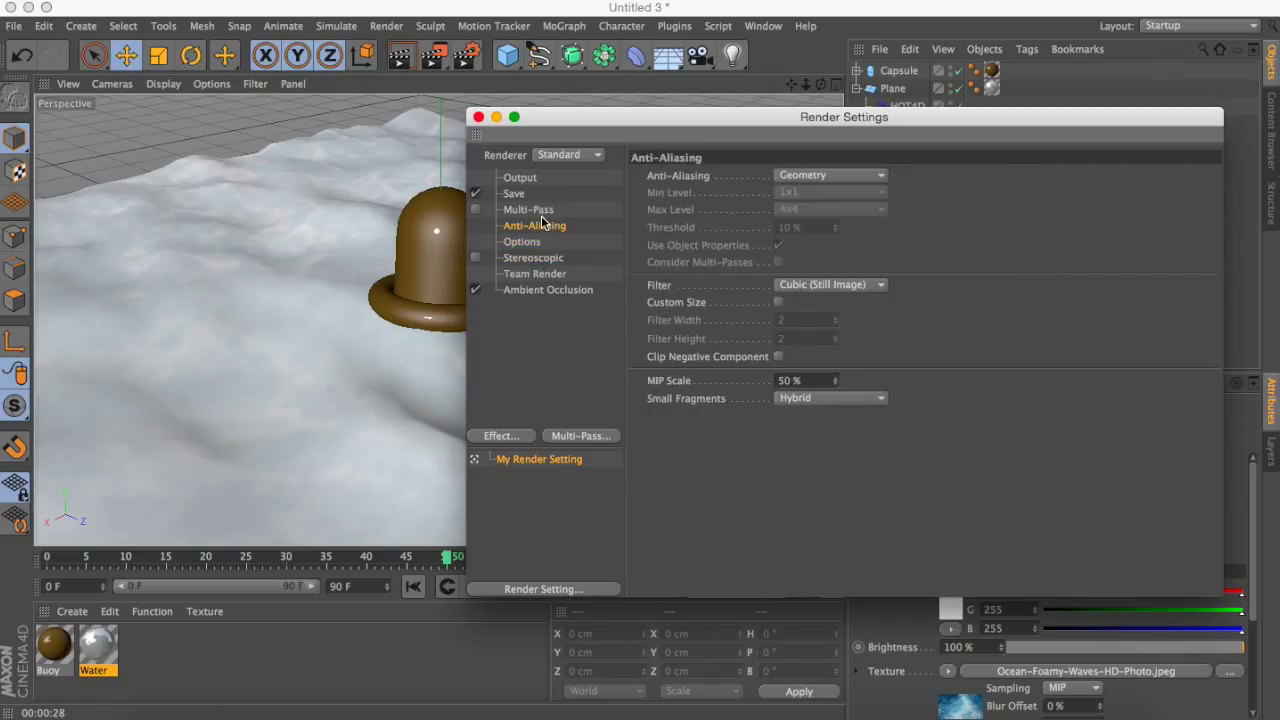
{"action": "left_click", "coordinate": [858, 176]}
{"action": "left_click", "coordinate": [845, 210]}
{"action": "left_click", "coordinate": [841, 194]}
{"action": "left_click", "coordinate": [843, 221]}
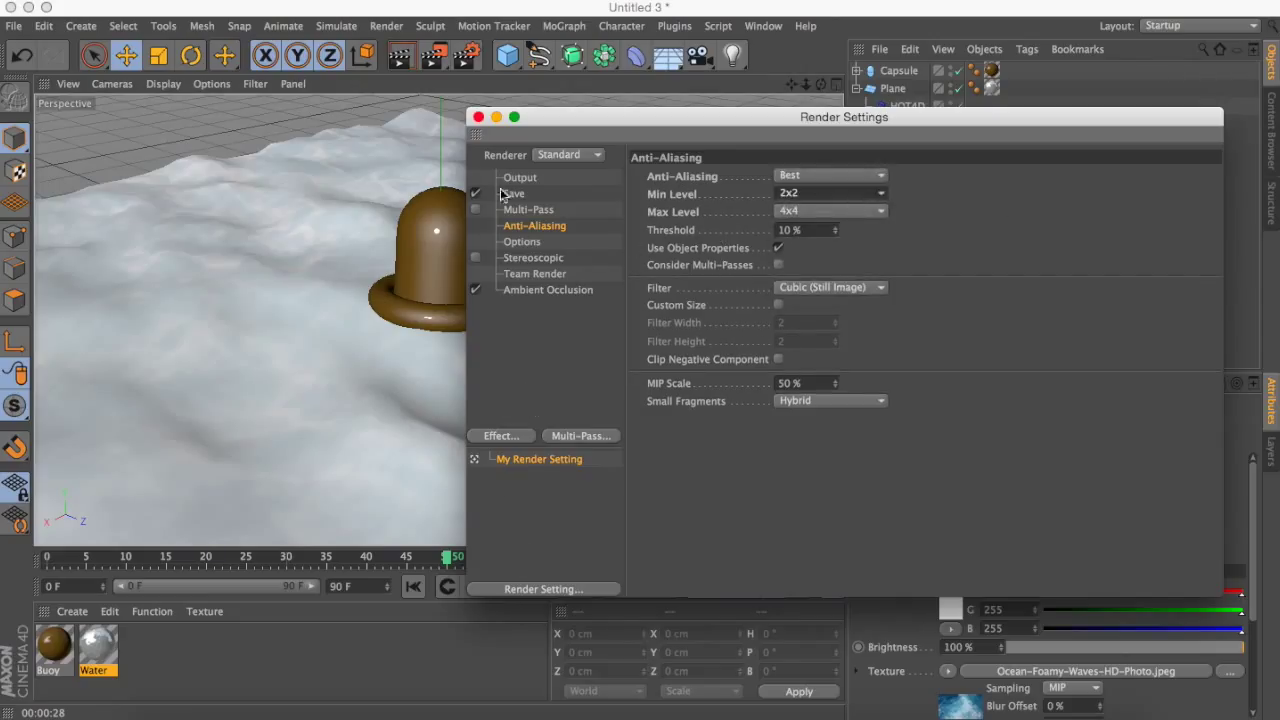
{"action": "left_click", "coordinate": [478, 117]}
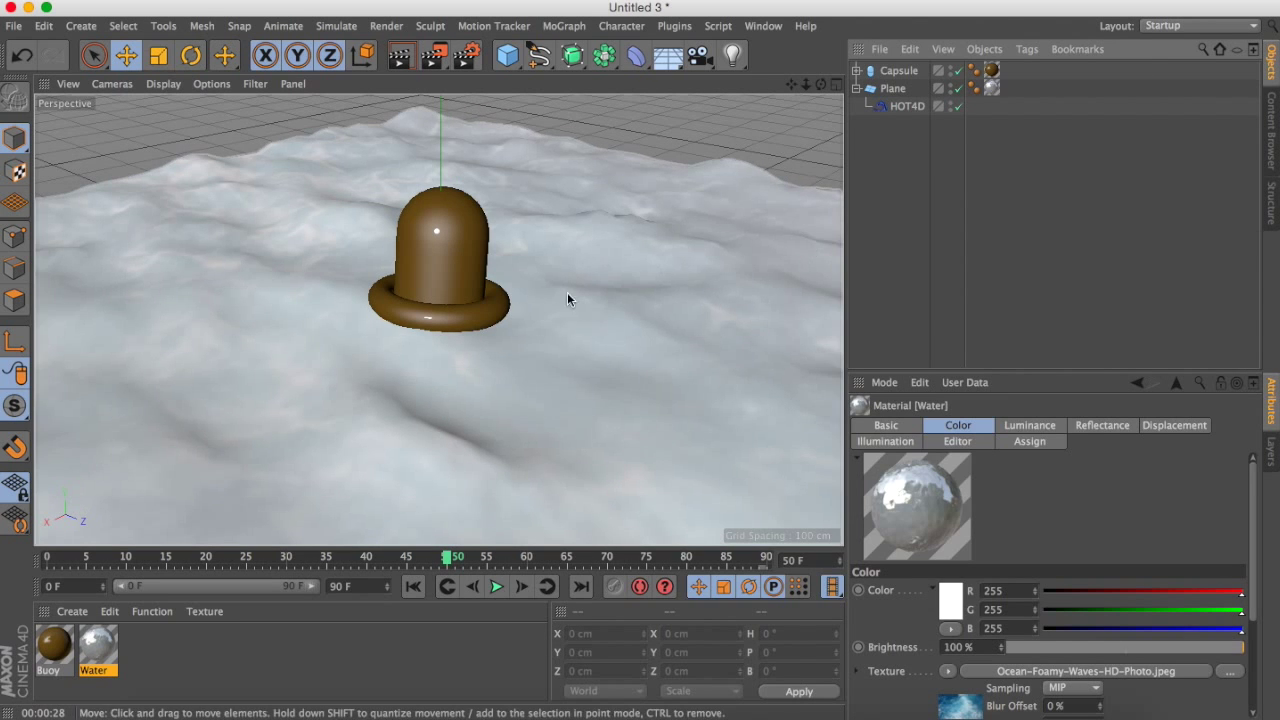
- View the buoy and ocean from lower angles in the perspective view
{"action": "left_click_drag", "start_coordinate": [806, 85], "coordinate": [802, 92]}
{"action": "left_click_drag", "start_coordinate": [438, 320], "coordinate": [818, 85]}
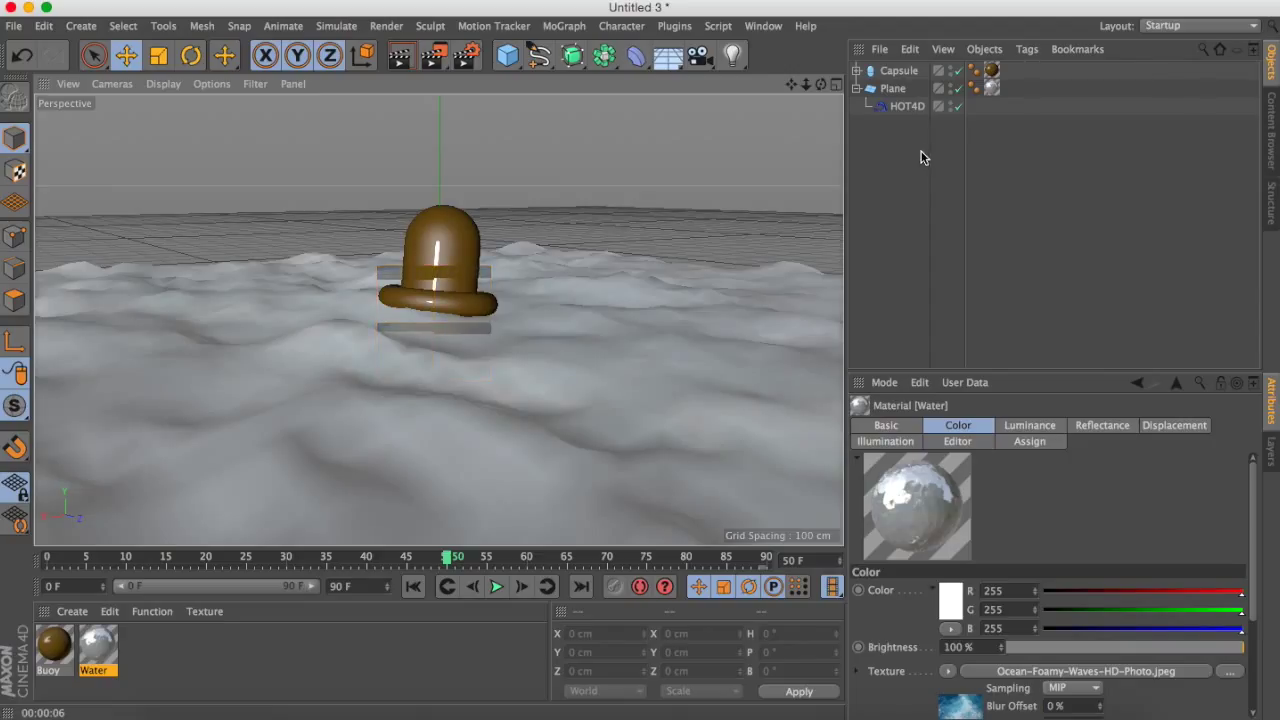
{"action": "left_click", "coordinate": [877, 232]}
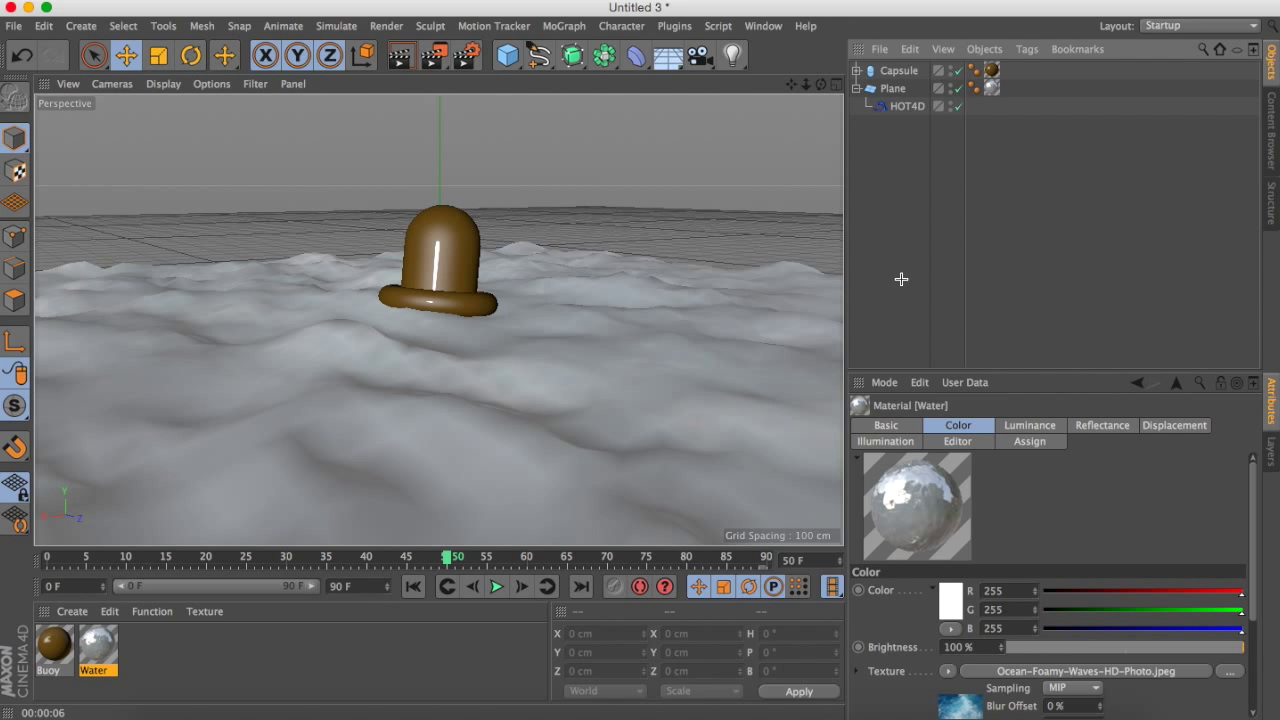
{"action": "left_click_drag", "start_coordinate": [821, 84], "coordinate": [821, 130]}
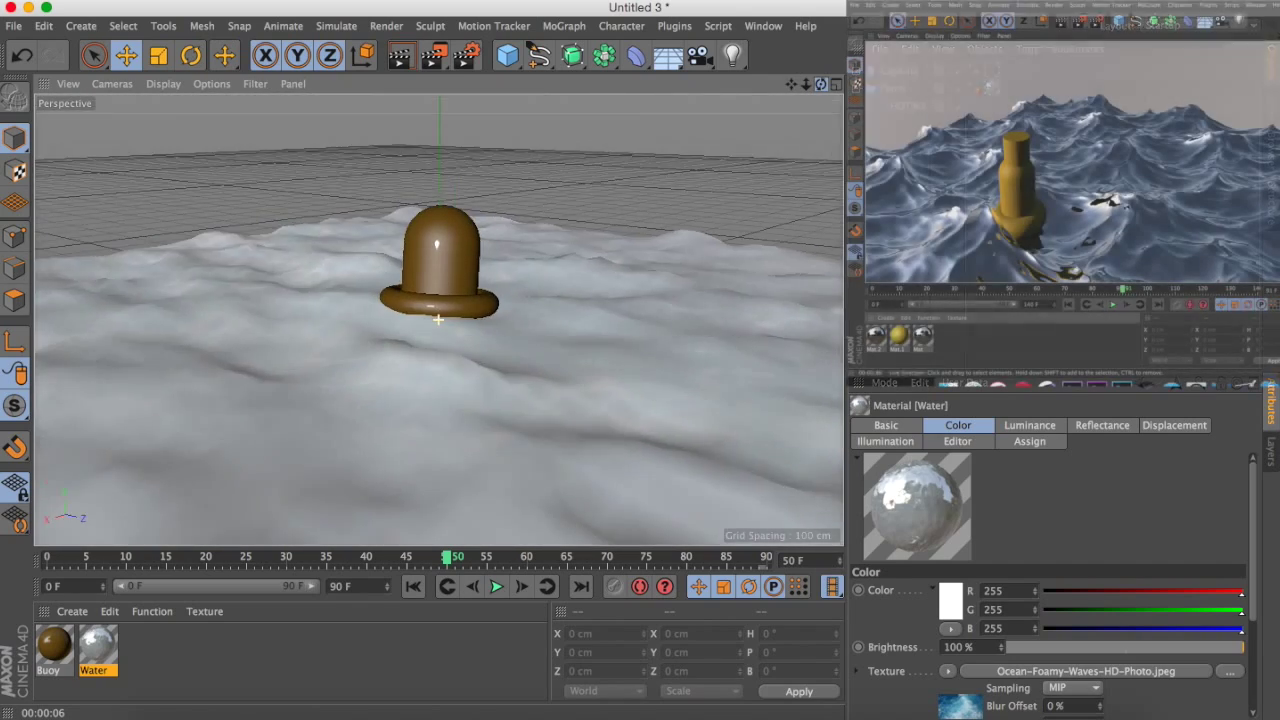